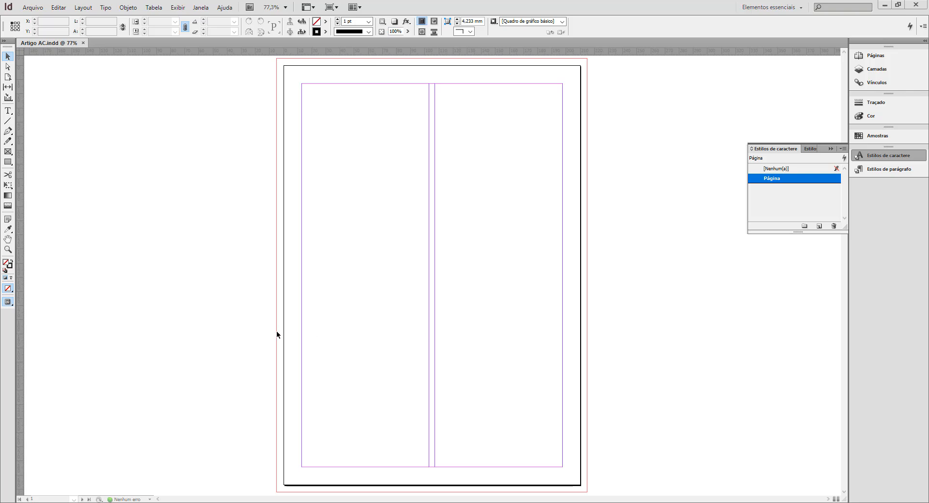
Display the Pages panel for the Artigo AC document.
{"action": "left_click", "coordinate": [871, 59]}
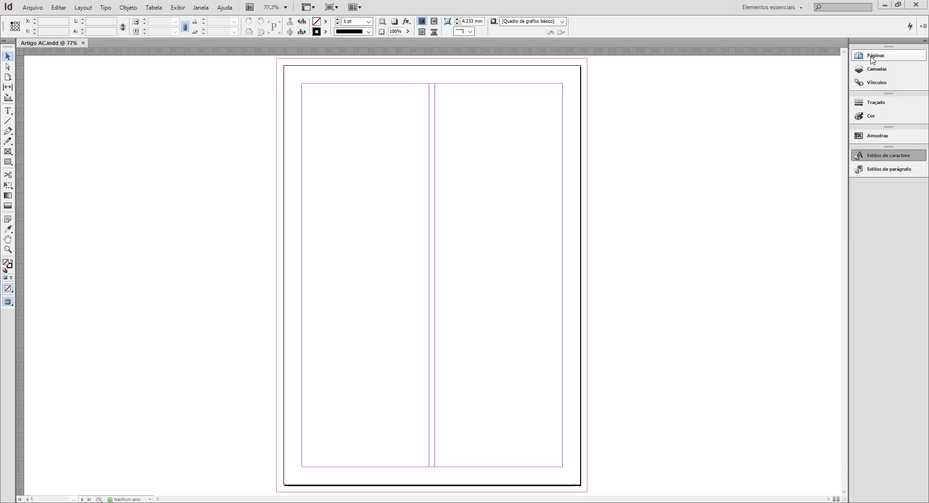
{"action": "left_click", "coordinate": [885, 57]}
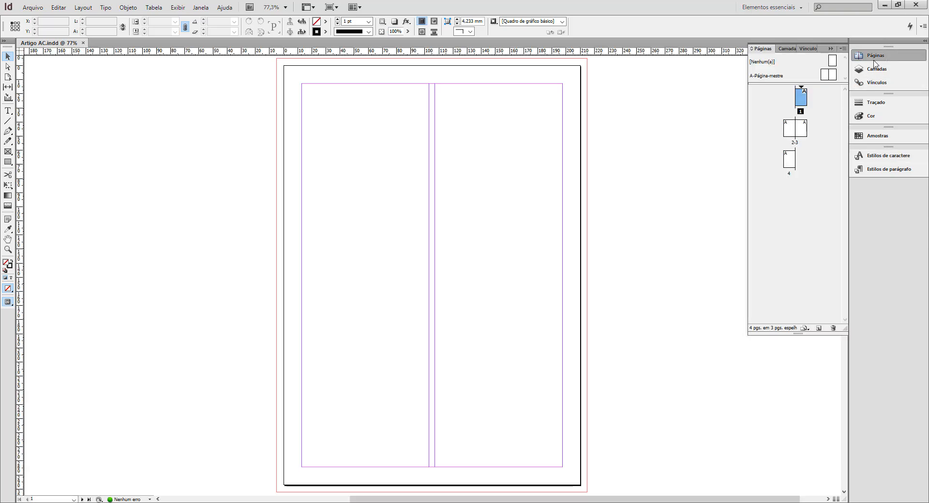
{"action": "left_click", "coordinate": [201, 8]}
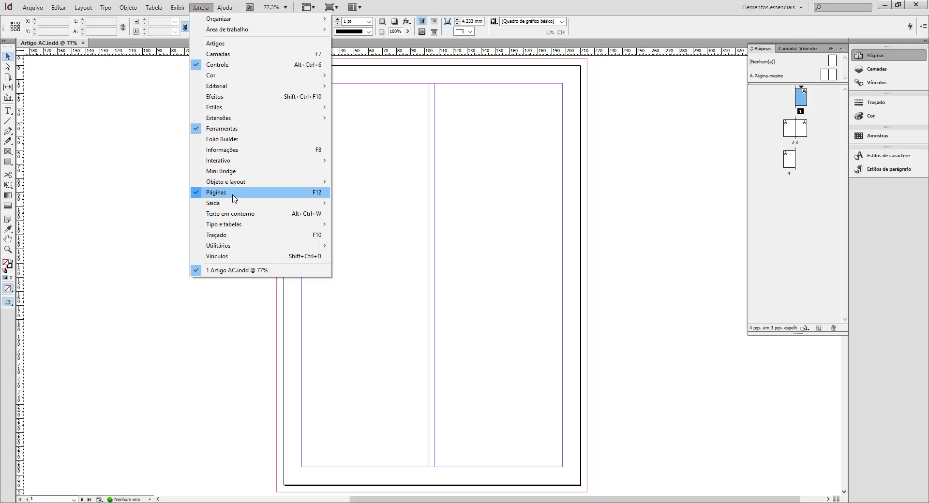
{"action": "left_click", "coordinate": [447, 213]}
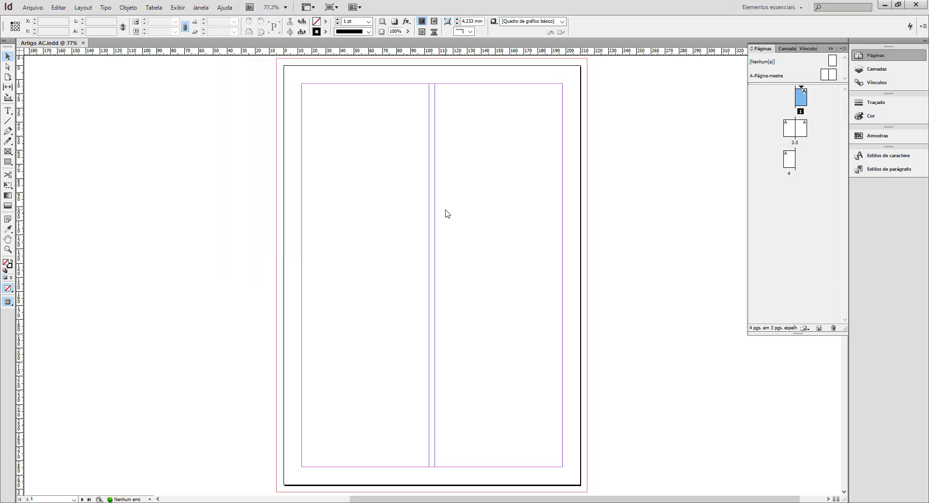
{"action": "scroll", "coordinate": [512, 235], "scroll_direction": "down", "scroll_amount": 1}
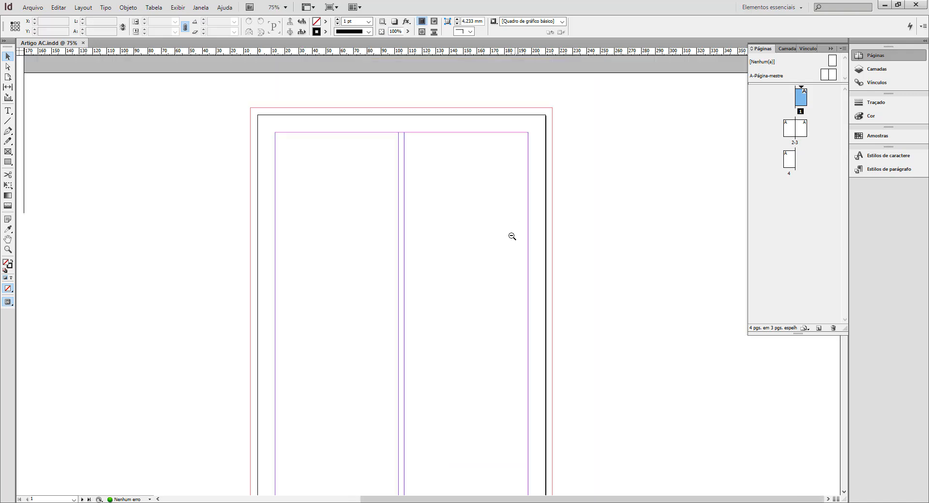
{"action": "scroll", "coordinate": [466, 288], "scroll_direction": "down", "scroll_amount": 1}
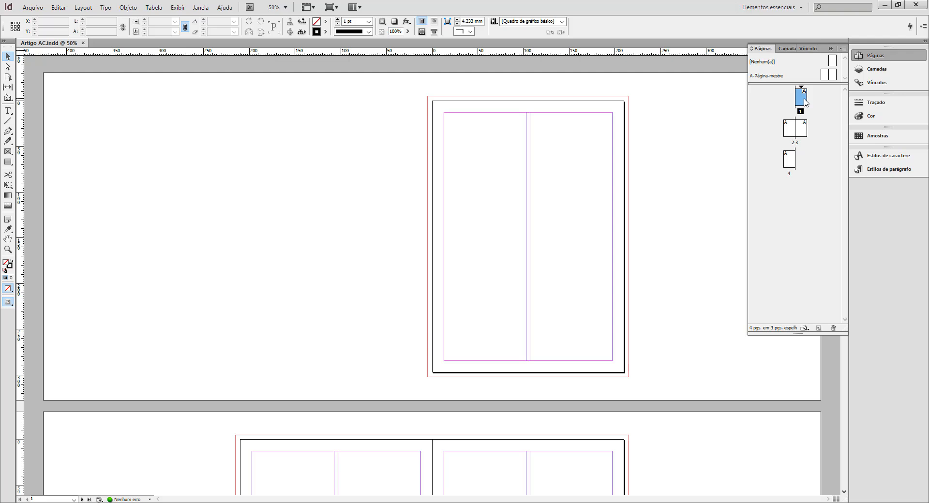
Look over pages 1 to 4 in the Pages panel to see how the spreads are arranged.
{"action": "left_click", "coordinate": [803, 129]}
{"action": "left_click", "coordinate": [791, 134]}
{"action": "left_click", "coordinate": [790, 161]}
{"action": "left_click", "coordinate": [803, 136]}
{"action": "left_click", "coordinate": [789, 130]}
{"action": "left_click", "coordinate": [806, 101]}
Place the Word document starting "AC - design editorial" from the Livros profes Visual folder into the first column of page 1.
{"action": "left_click", "coordinate": [38, 8]}
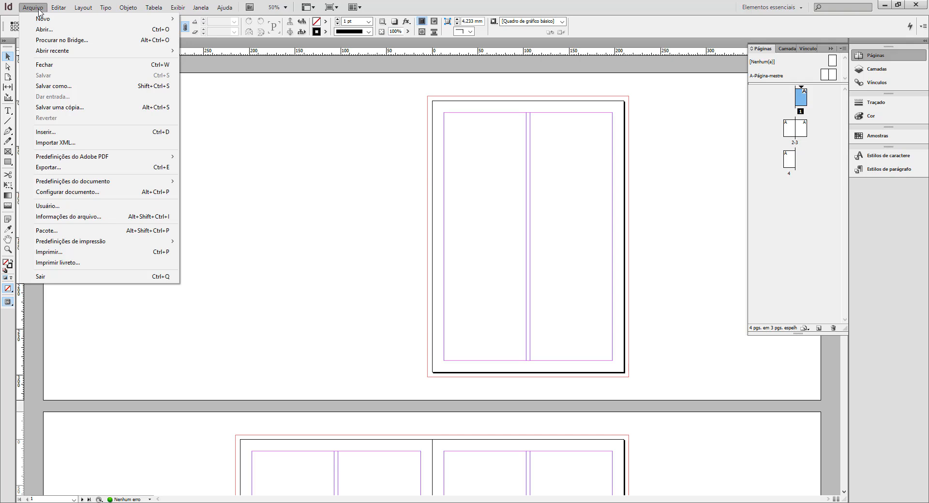
{"action": "left_click", "coordinate": [51, 134]}
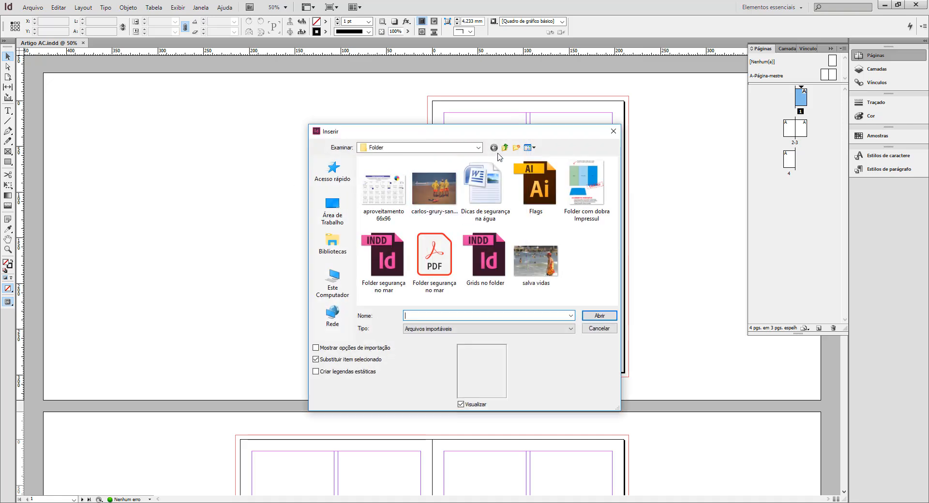
{"action": "left_click", "coordinate": [505, 148]}
{"action": "double_click", "coordinate": [404, 184]}
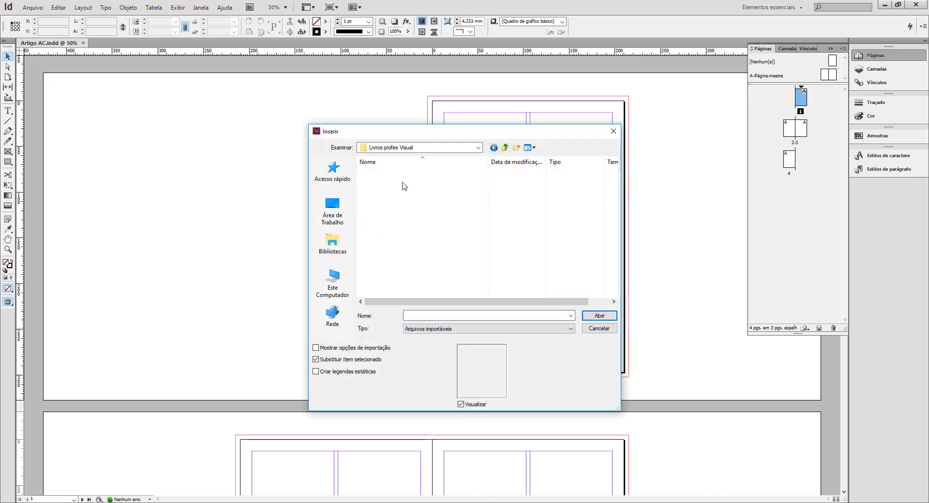
{"action": "left_click", "coordinate": [415, 173]}
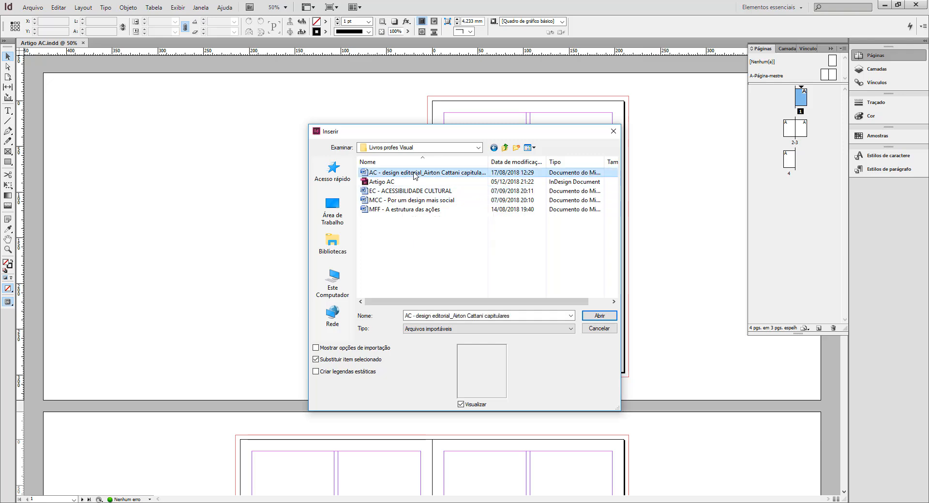
{"action": "left_click", "coordinate": [605, 317]}
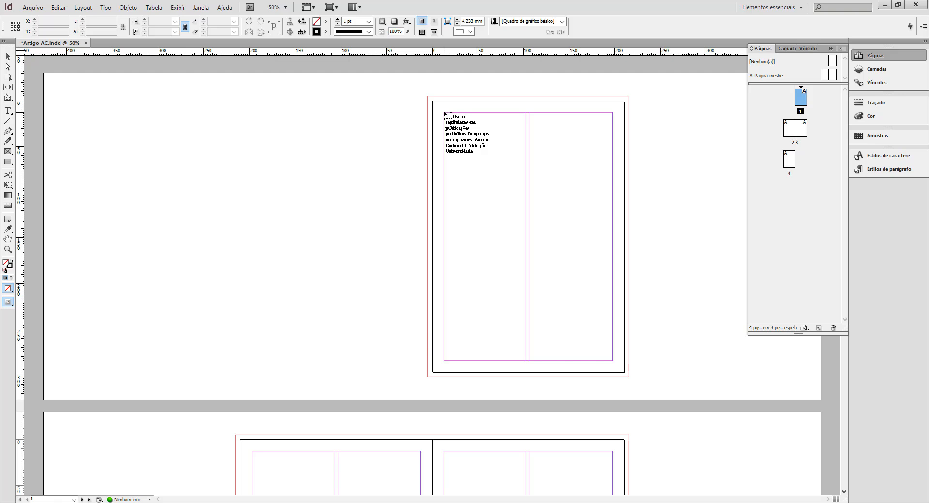
{"action": "left_click", "coordinate": [444, 115]}
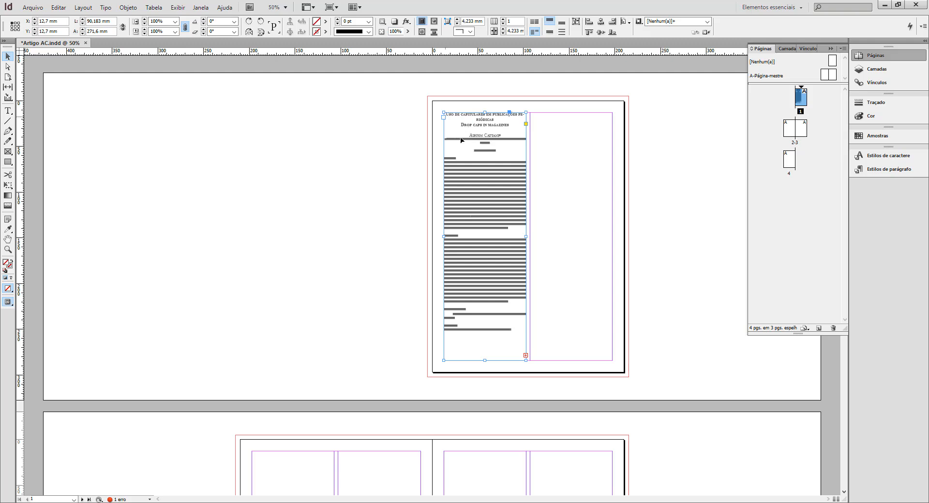
Thread the overset text from page 1's first column into its second column, and from there into the first column of page 2.
{"action": "left_click", "coordinate": [525, 356]}
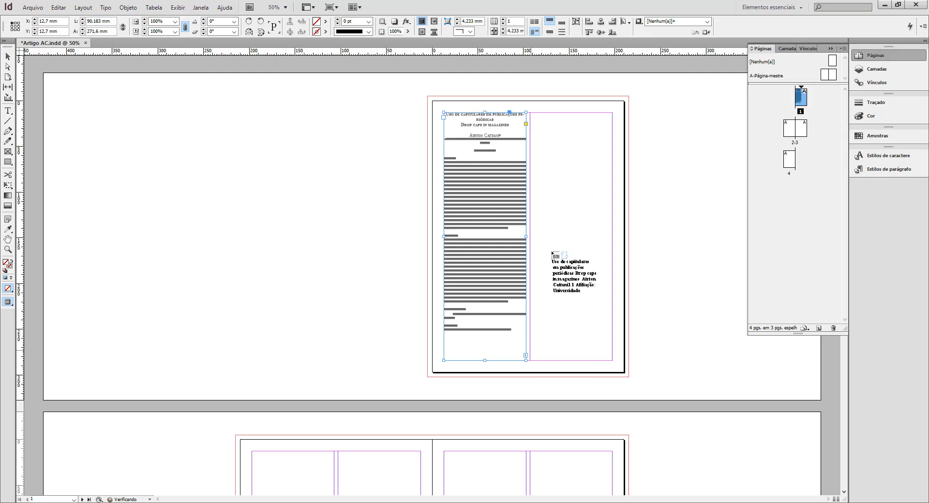
{"action": "left_click", "coordinate": [530, 114]}
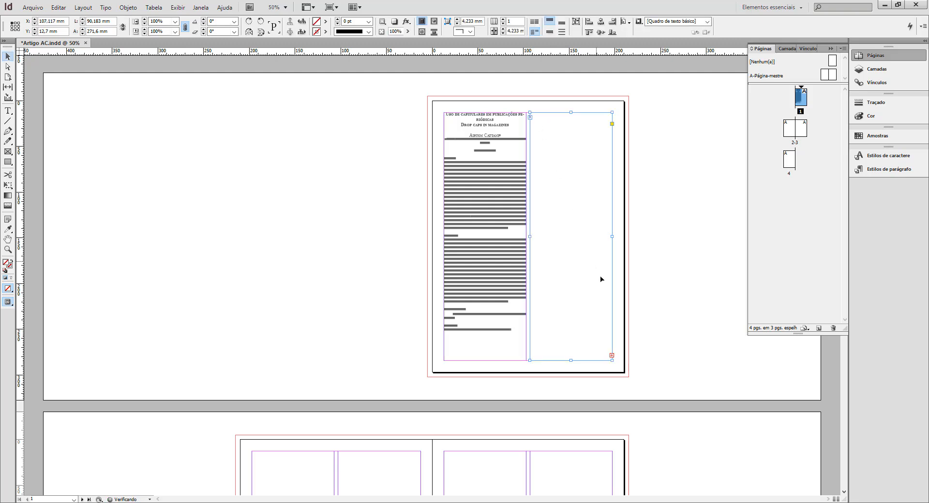
{"action": "left_click", "coordinate": [612, 356]}
{"action": "scroll", "coordinate": [549, 165], "scroll_direction": "down", "scroll_amount": 5}
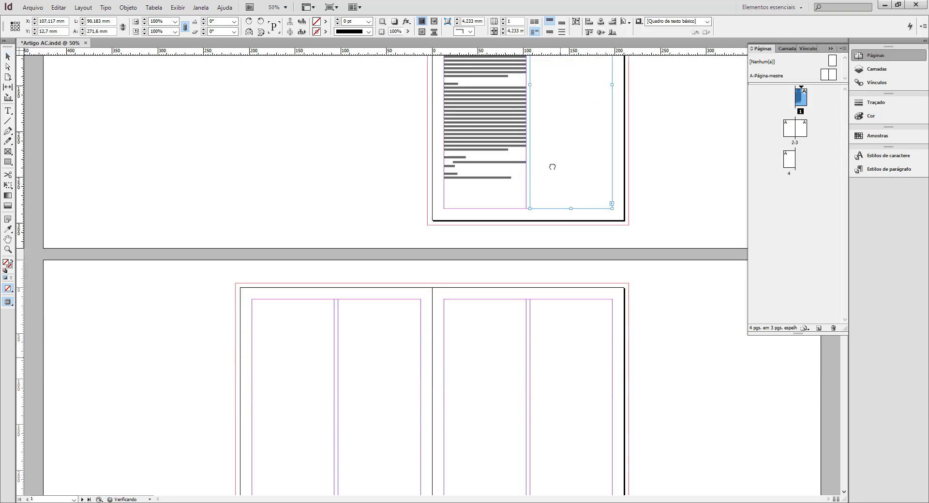
{"action": "left_click", "coordinate": [261, 202]}
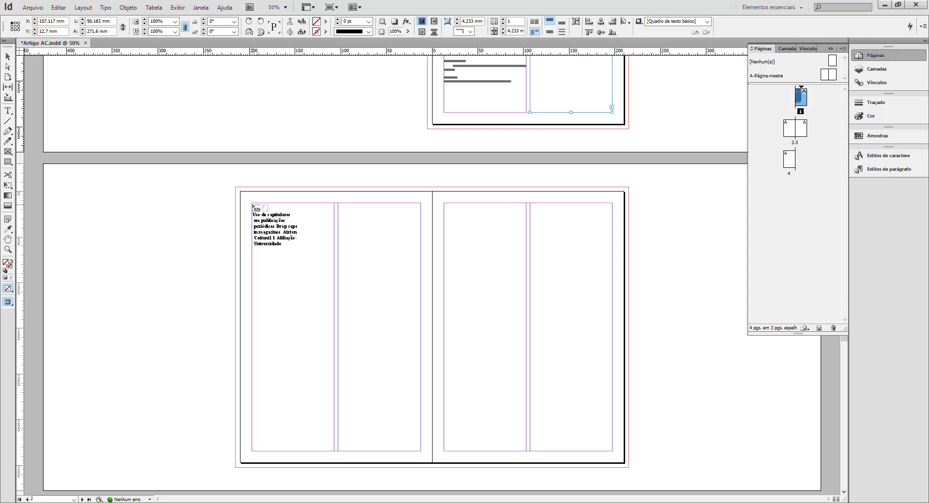
{"action": "left_click", "coordinate": [261, 202]}
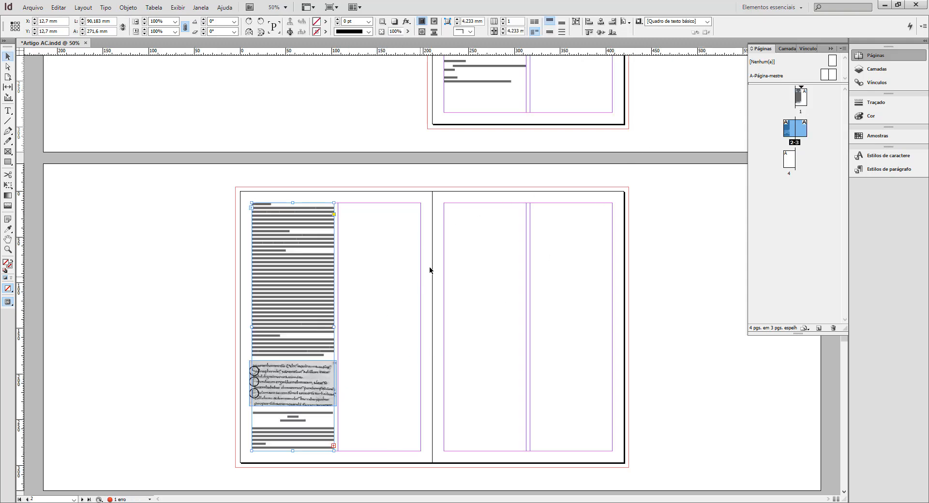
Select the first-column text frame on page 1 and show the text threads.
{"action": "scroll", "coordinate": [434, 344], "scroll_direction": "up", "scroll_amount": 3}
{"action": "scroll", "coordinate": [434, 344], "scroll_direction": "up", "scroll_amount": 3}
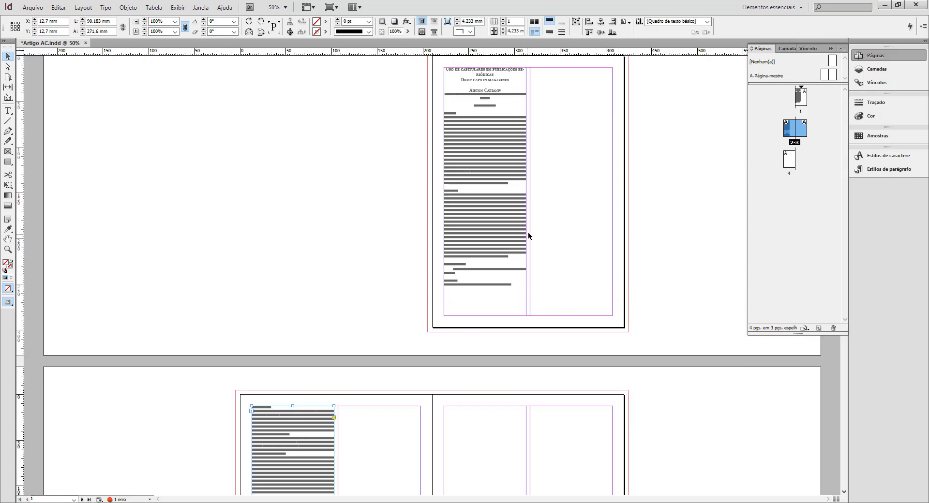
{"action": "left_click", "coordinate": [513, 226]}
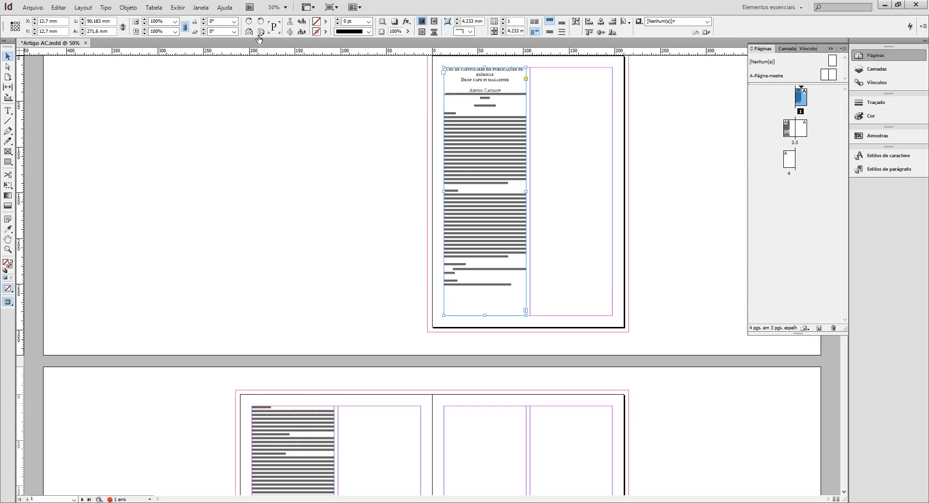
{"action": "left_click", "coordinate": [180, 9]}
{"action": "mouse_move", "coordinate": [198, 179]}
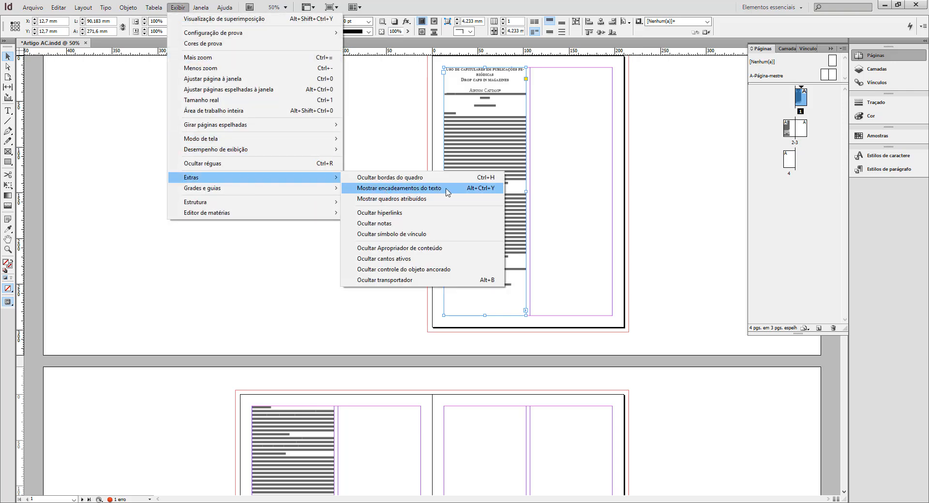
{"action": "left_click", "coordinate": [447, 192]}
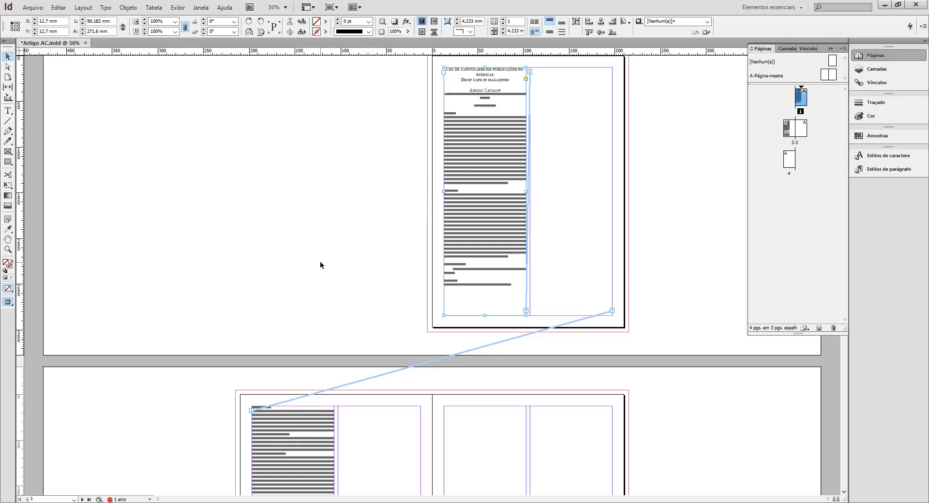
Autoflow the overset text from page 2's first column into its second column and on through both columns of pages 3 and 4.
{"action": "scroll", "coordinate": [577, 189], "scroll_direction": "down", "scroll_amount": 3}
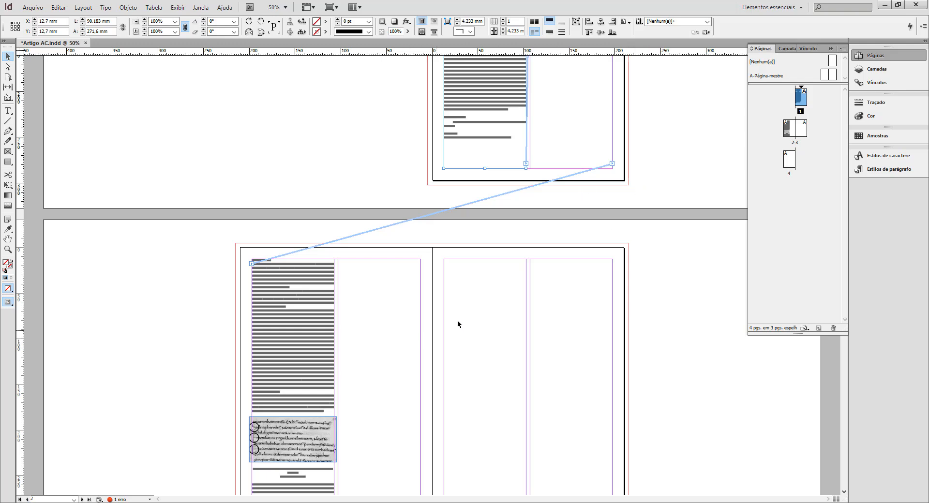
{"action": "left_click", "coordinate": [474, 355], "text": "ctrl+alt"}
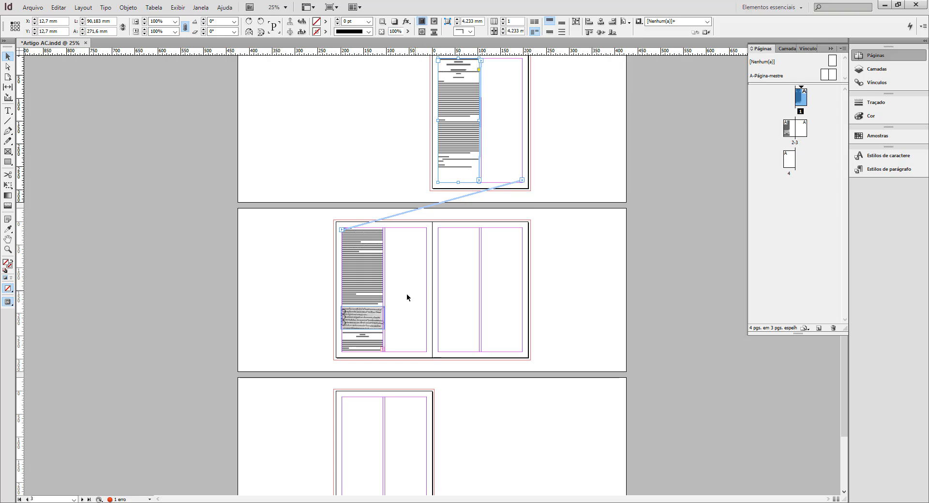
{"action": "left_click", "coordinate": [407, 345], "text": "ctrl"}
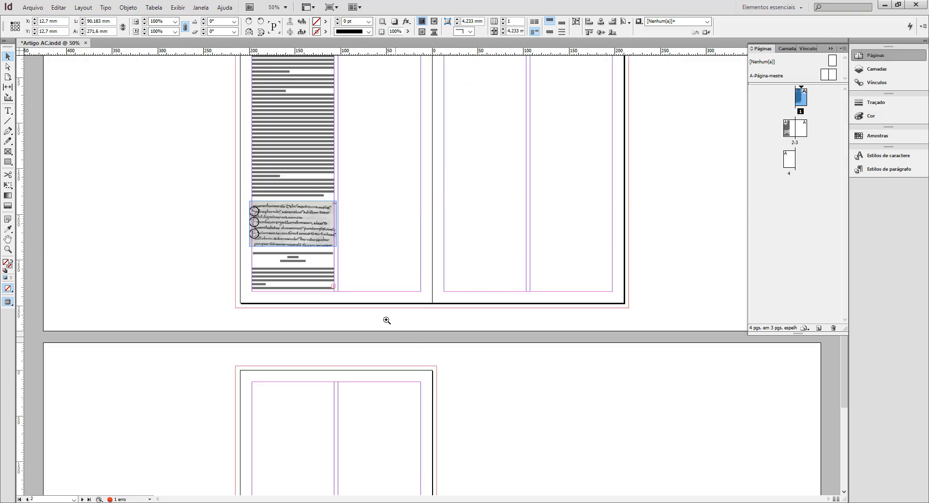
{"action": "left_click_drag", "start_coordinate": [379, 335], "coordinate": [379, 373]}
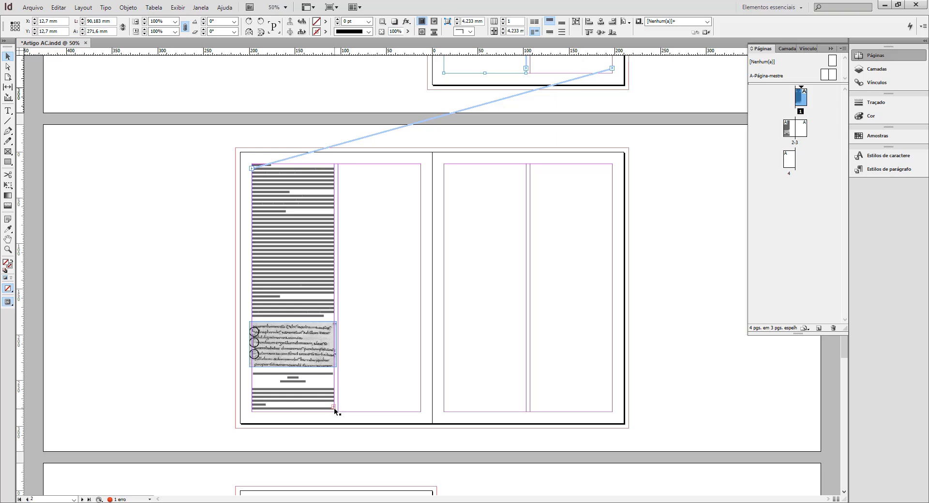
{"action": "left_click", "coordinate": [356, 402]}
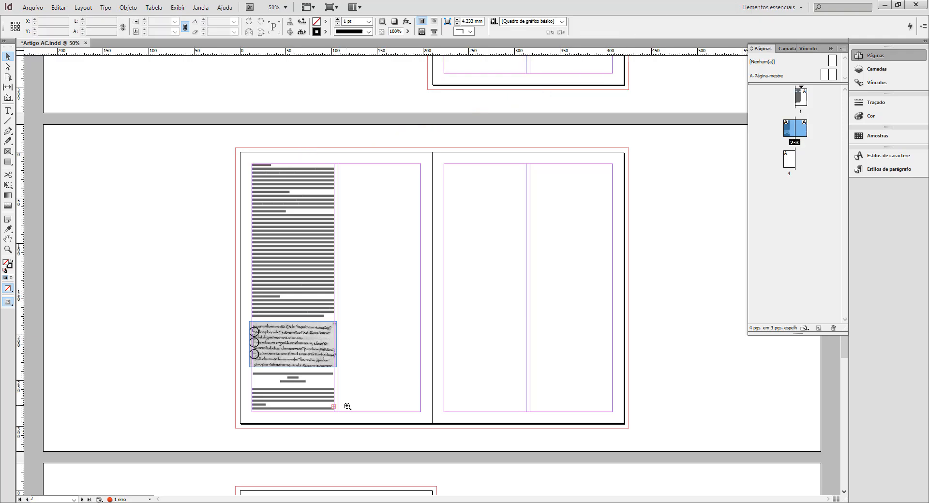
{"action": "left_click", "coordinate": [347, 405], "text": "ctrl"}
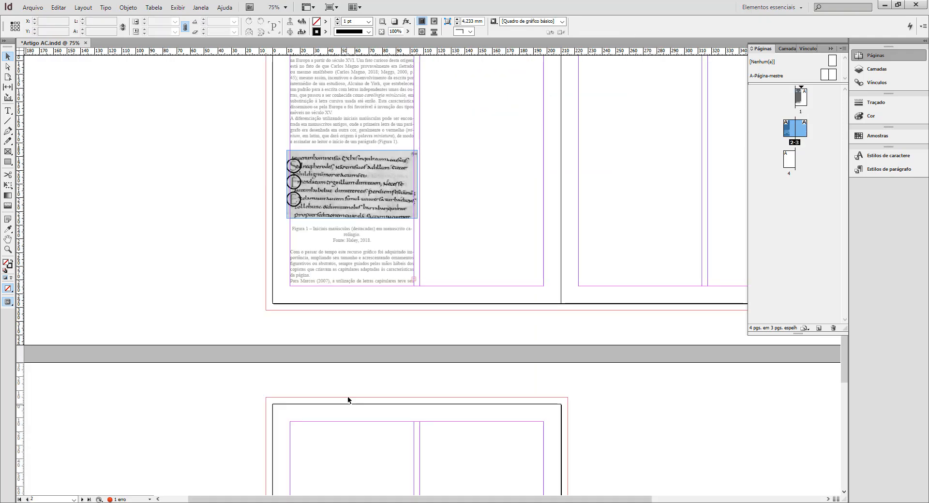
{"action": "left_click", "coordinate": [414, 282]}
{"action": "left_click_drag", "start_coordinate": [467, 208], "coordinate": [293, 370]}
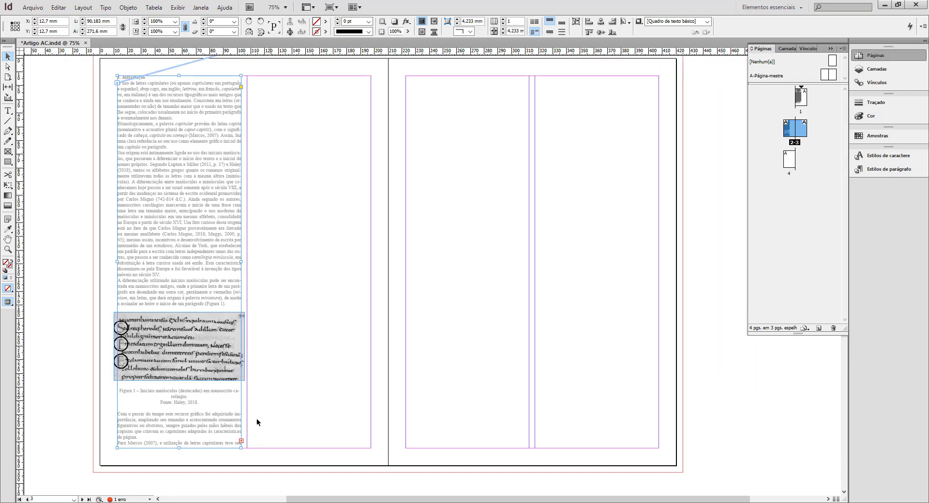
{"action": "left_click", "coordinate": [242, 441]}
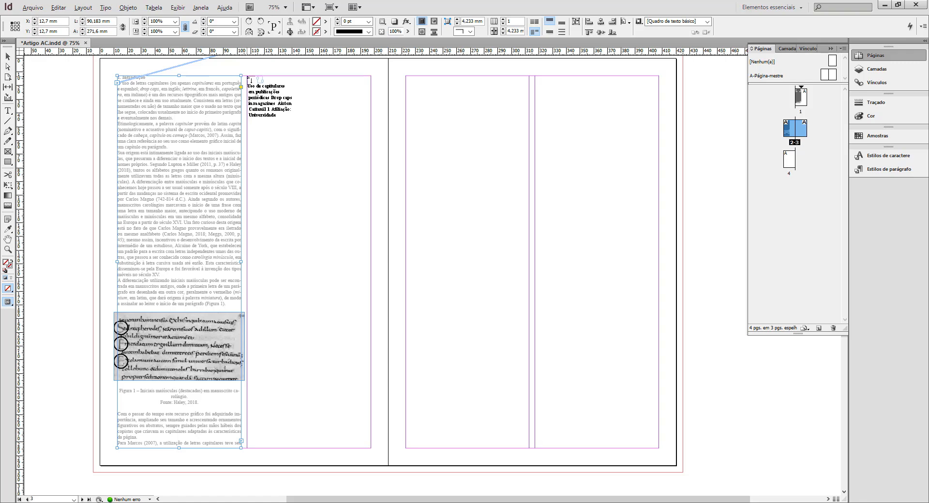
{"action": "left_click", "coordinate": [248, 77], "text": "shift"}
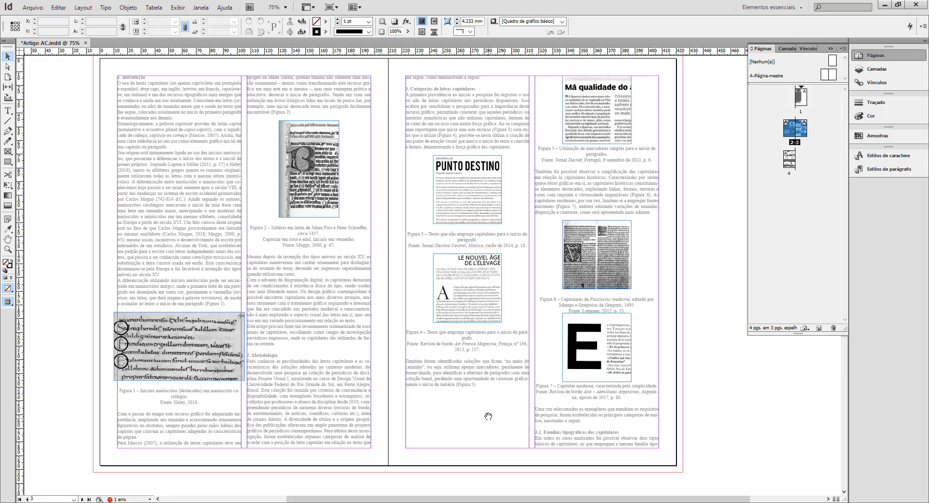
Add a new page after page 4 for the remaining overset text.
{"action": "left_click", "coordinate": [484, 431], "text": "ctrl+alt"}
{"action": "scroll", "coordinate": [516, 386], "scroll_direction": "down", "scroll_amount": 5}
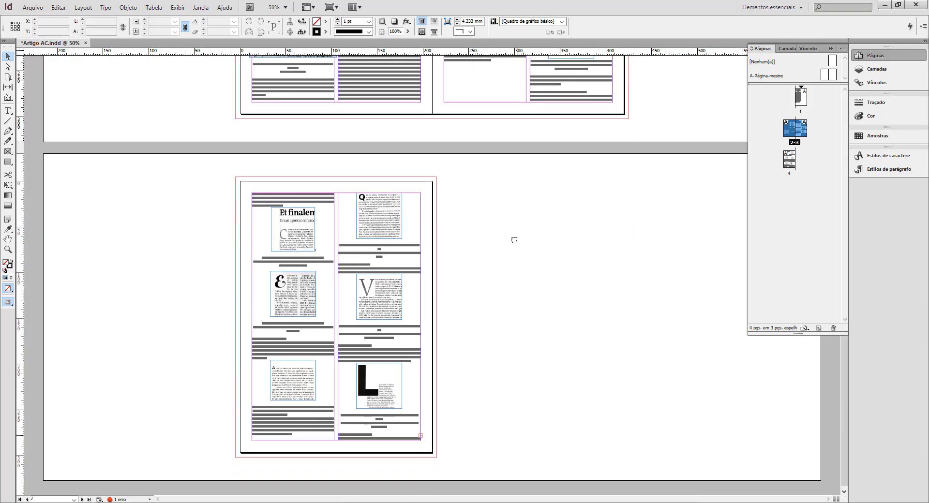
{"action": "left_click", "coordinate": [423, 442], "text": "ctrl"}
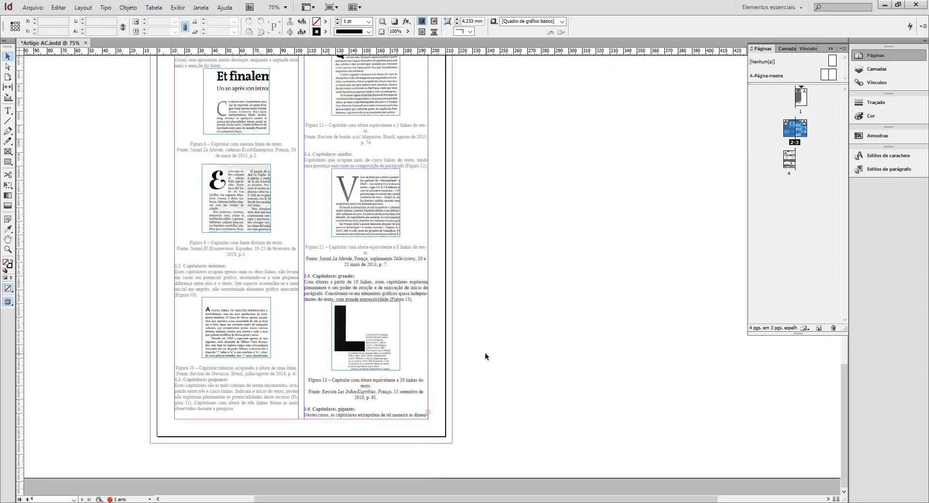
{"action": "key", "text": "ctrl+minus"}
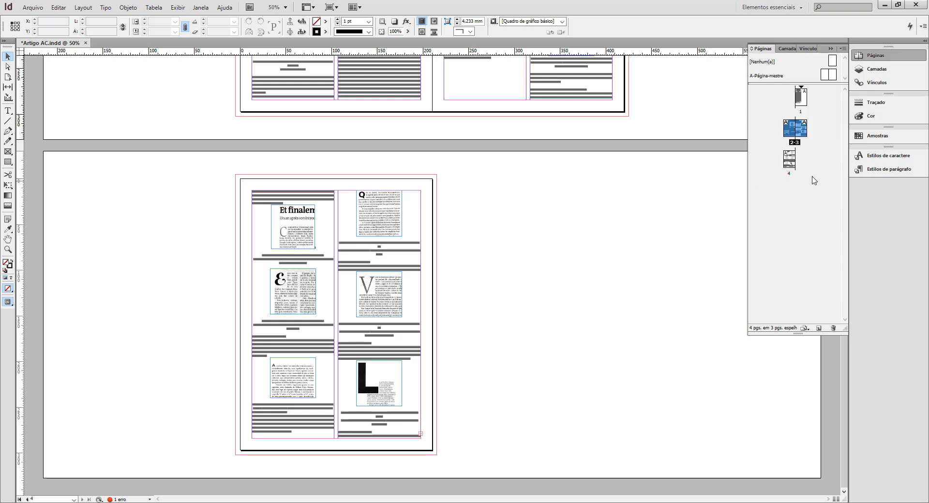
{"action": "left_click", "coordinate": [807, 198]}
{"action": "left_click", "coordinate": [790, 164]}
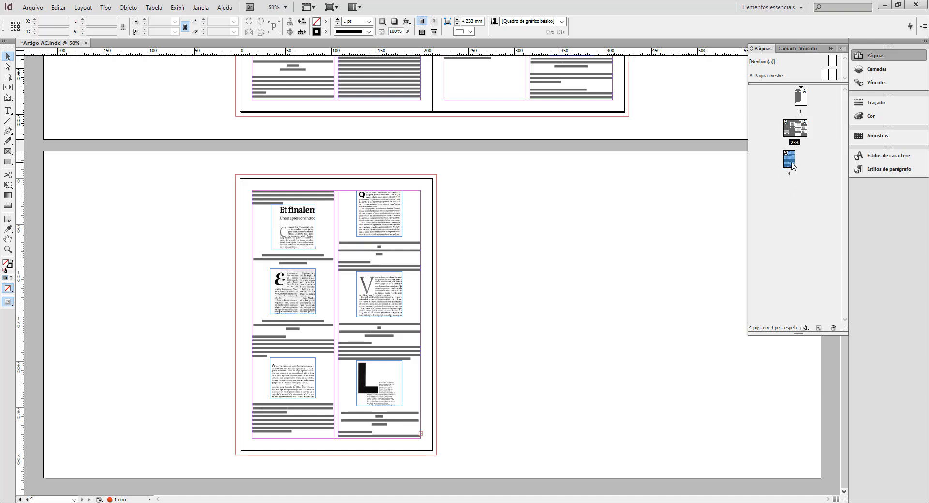
{"action": "left_click", "coordinate": [818, 329]}
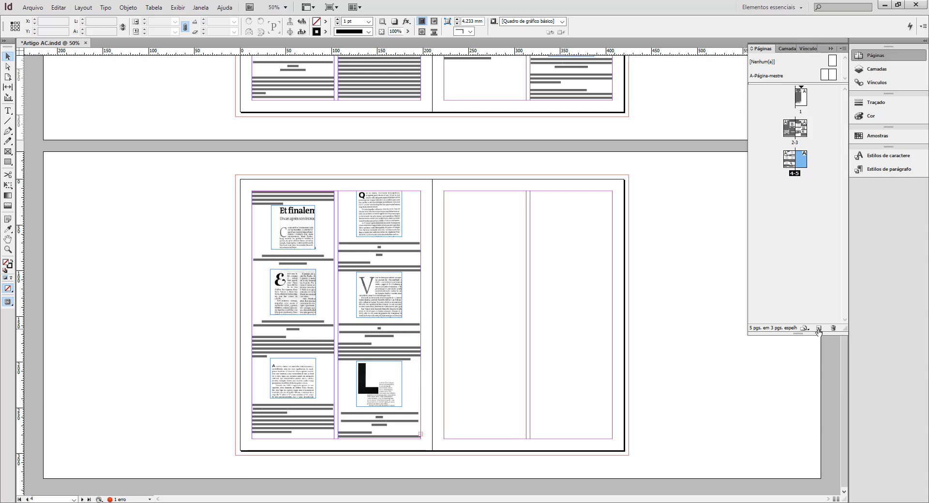
Insert two pages after page 5, based on the A-Página-mestre master.
{"action": "key", "text": "ctrl+minus"}
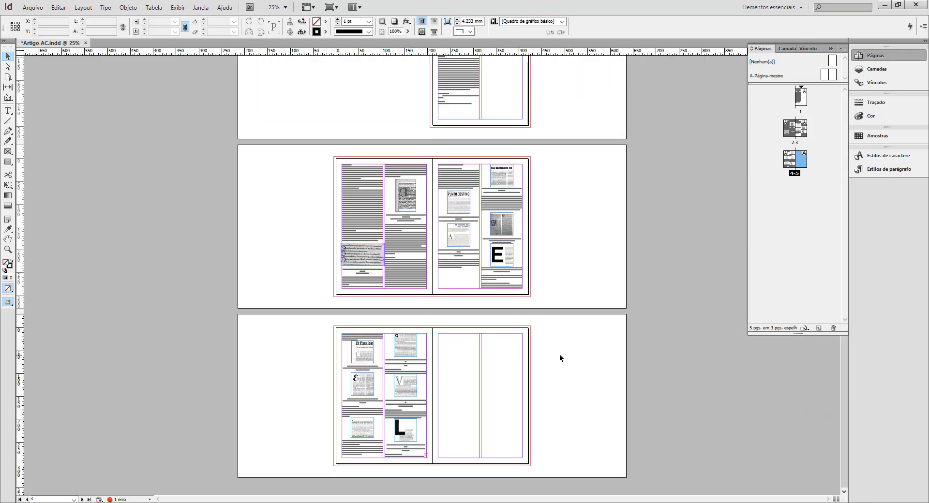
{"action": "left_click", "coordinate": [819, 329], "text": "alt"}
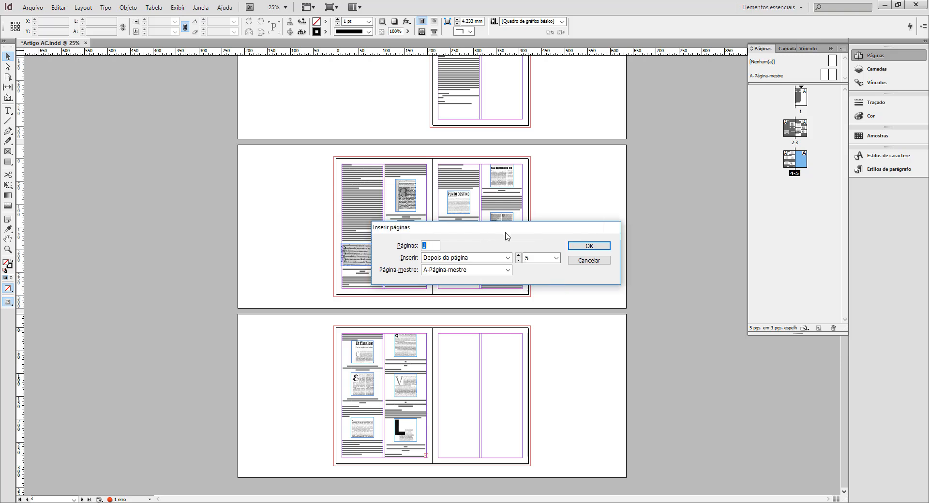
{"action": "left_click_drag", "start_coordinate": [426, 227], "coordinate": [647, 280]}
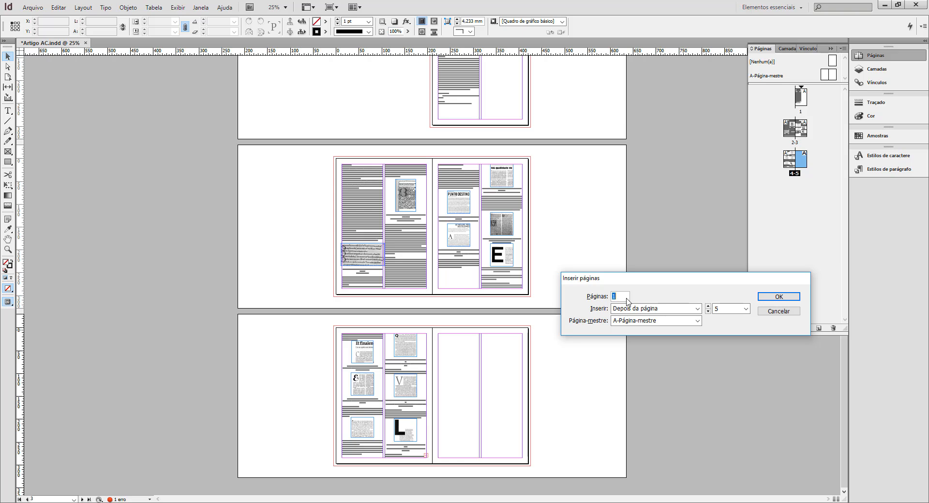
{"action": "type", "text": "2"}
{"action": "left_click", "coordinate": [779, 297]}
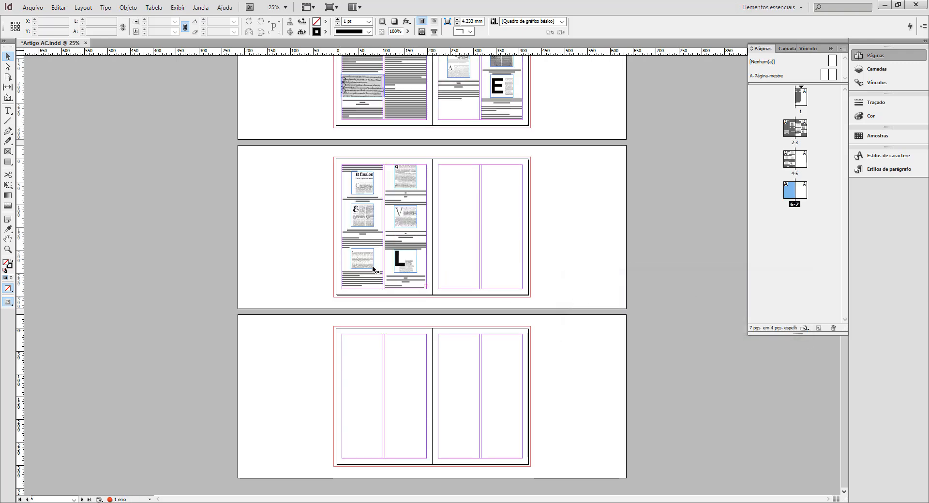
Autoflow the overset text from page 4's second column through pages 5 to 7, and save the document.
{"action": "left_click", "coordinate": [426, 285]}
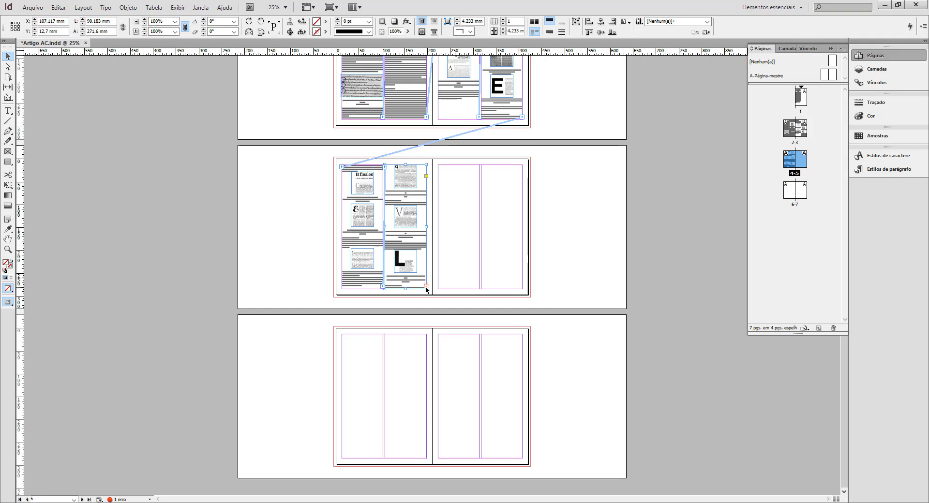
{"action": "left_click", "coordinate": [426, 287]}
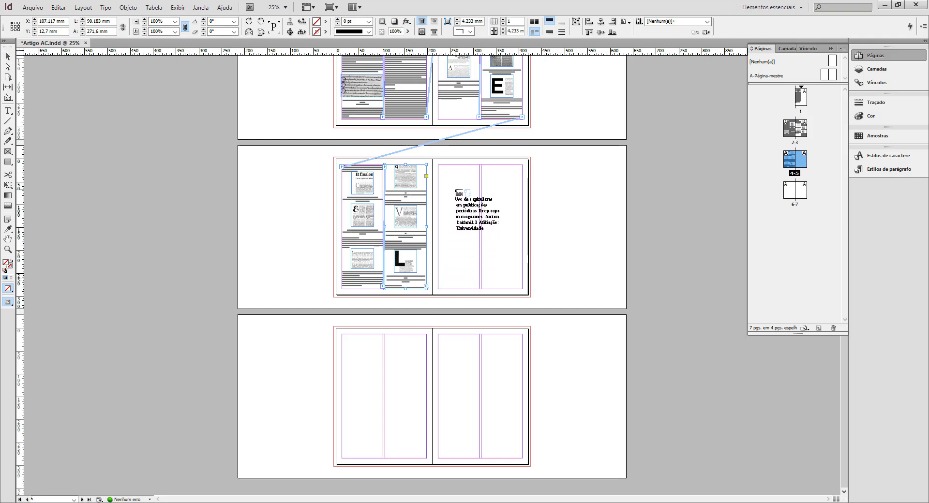
{"action": "left_click", "coordinate": [440, 169], "text": "shift"}
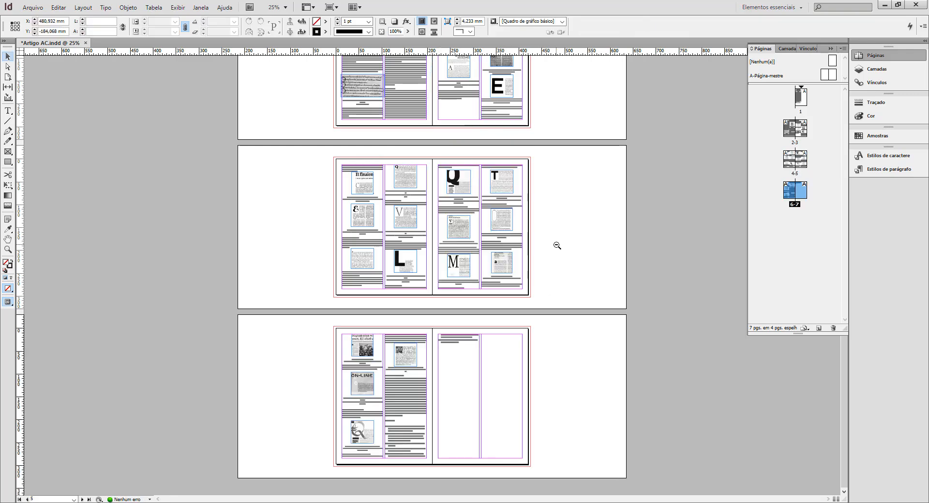
{"action": "key", "text": "ctrl+minus"}
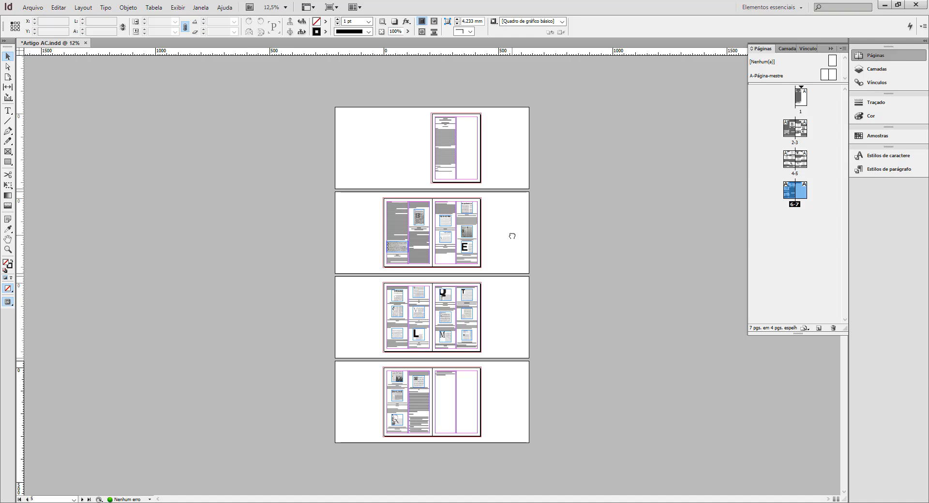
{"action": "left_click", "coordinate": [34, 8]}
{"action": "left_click", "coordinate": [46, 76]}
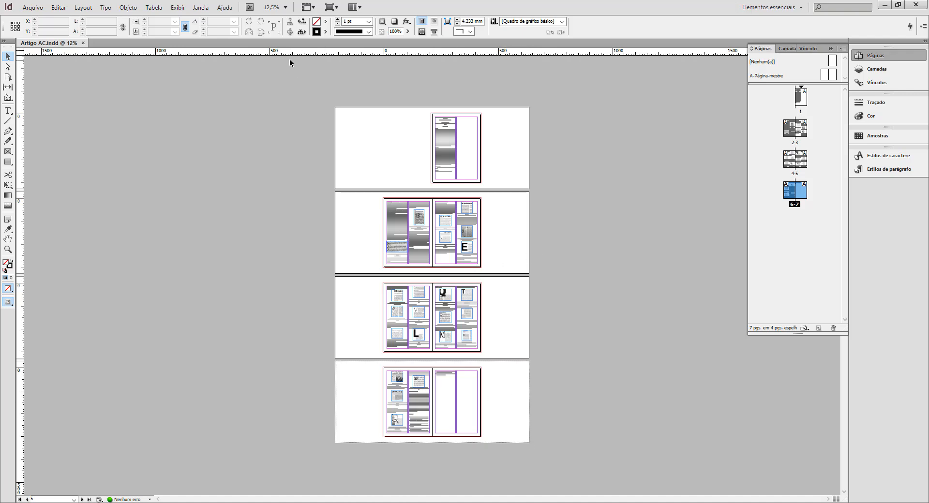
Delete all placed text frames and images from every spread, leaving pages 1 to 7 empty.
{"action": "left_click", "coordinate": [347, 117]}
{"action": "left_click_drag", "start_coordinate": [519, 434], "coordinate": [343, 109]}
{"action": "key", "text": "Delete"}
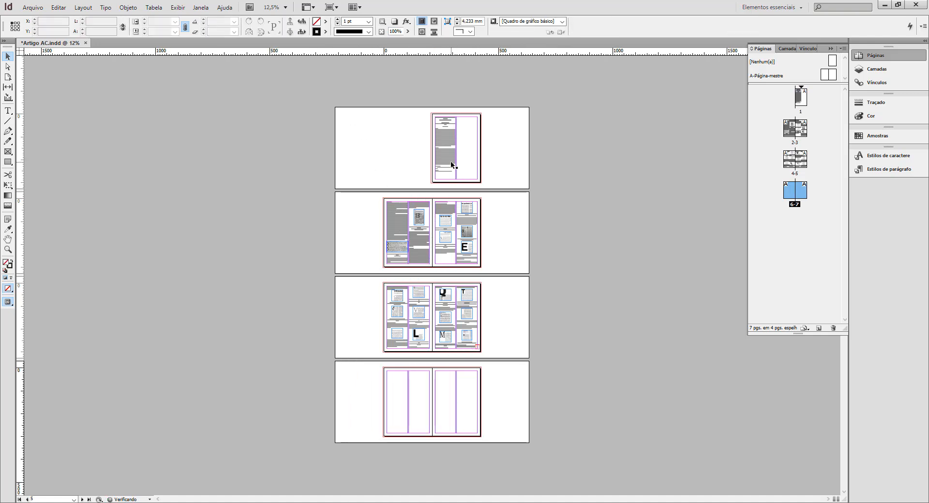
{"action": "left_click", "coordinate": [445, 334]}
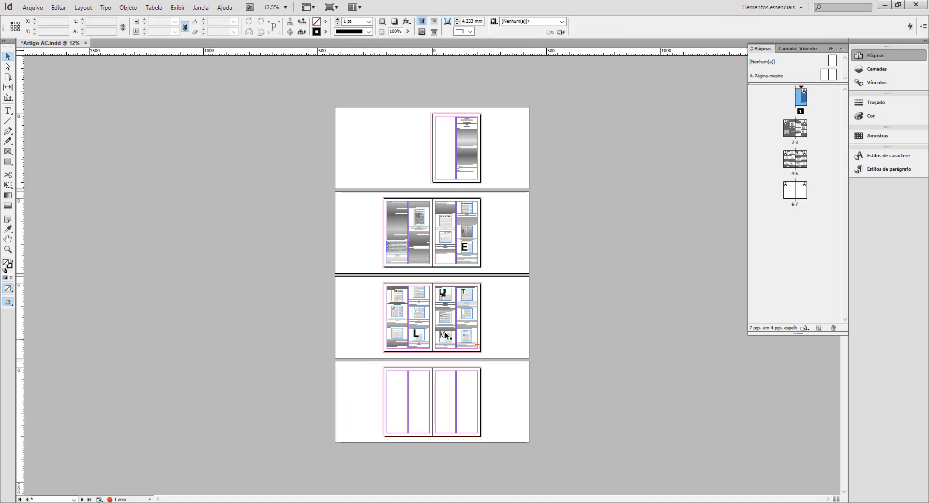
{"action": "key", "text": "Delete"}
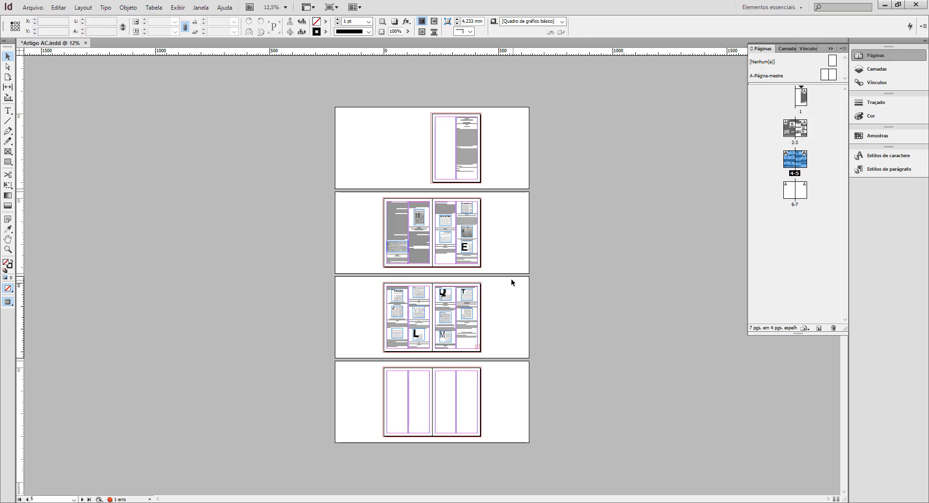
{"action": "left_click_drag", "start_coordinate": [511, 278], "coordinate": [365, 365]}
{"action": "key", "text": "Delete"}
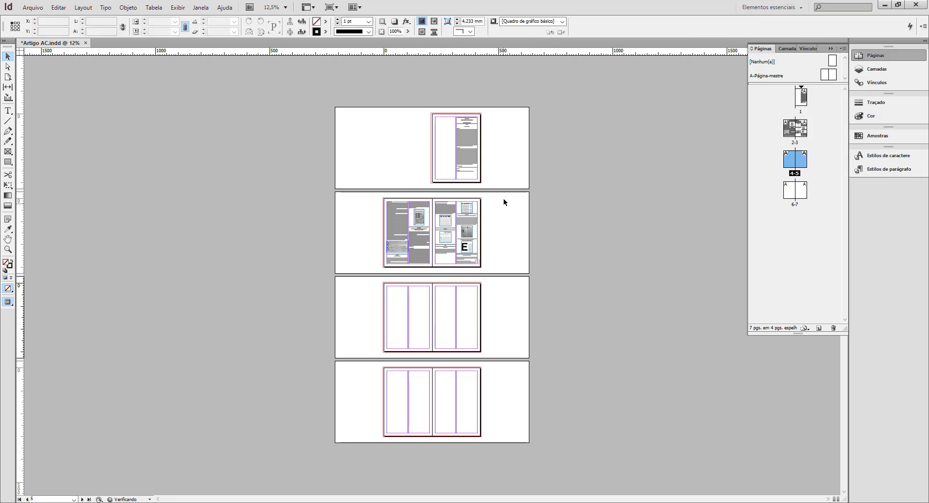
{"action": "left_click_drag", "start_coordinate": [502, 201], "coordinate": [348, 271]}
{"action": "key", "text": "Delete"}
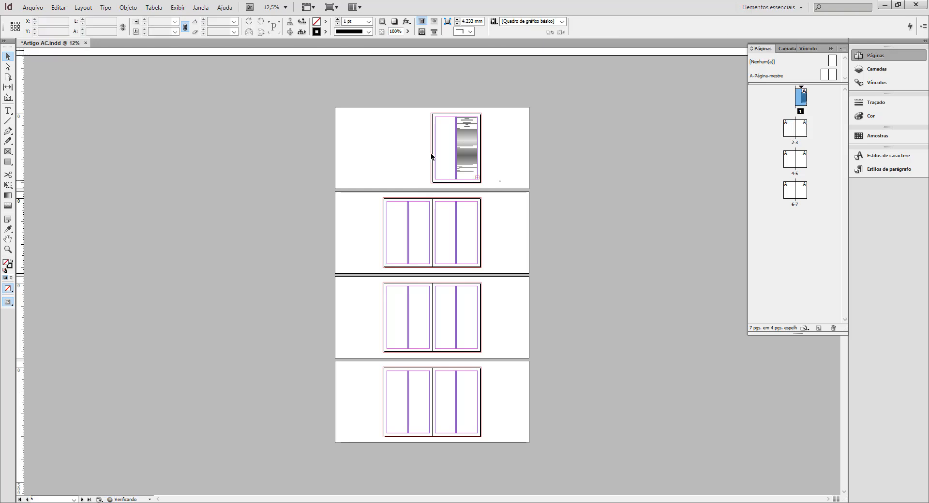
{"action": "left_click_drag", "start_coordinate": [355, 88], "coordinate": [455, 149]}
{"action": "key", "text": "Delete"}
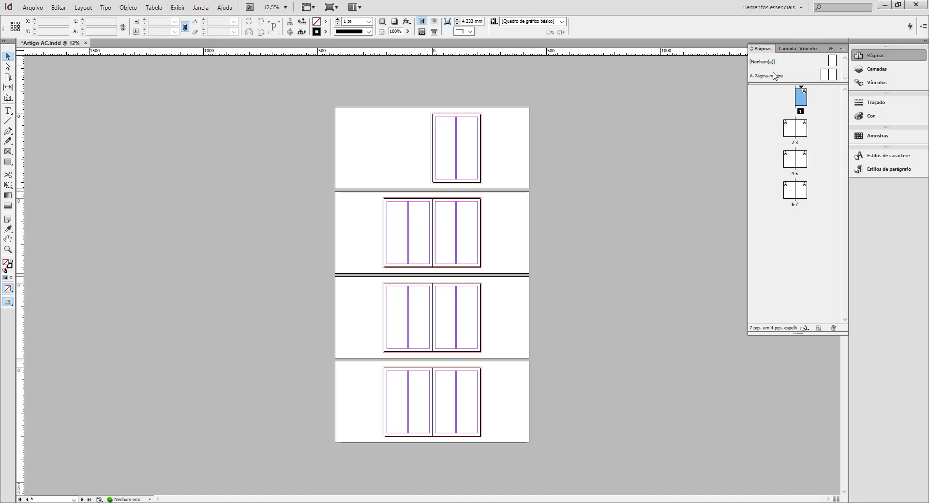
Open the A-Página-mestre master spread for editing.
{"action": "double_click", "coordinate": [828, 77]}
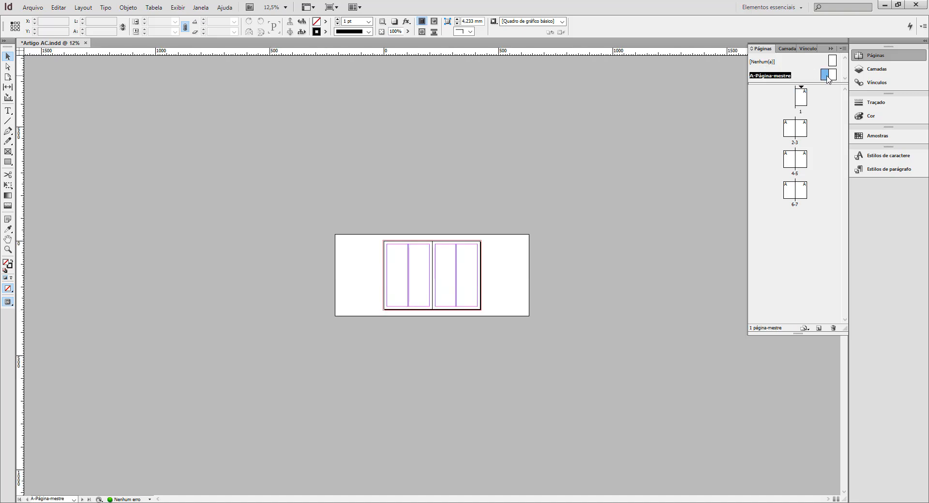
{"action": "key", "text": "ctrl+equal"}
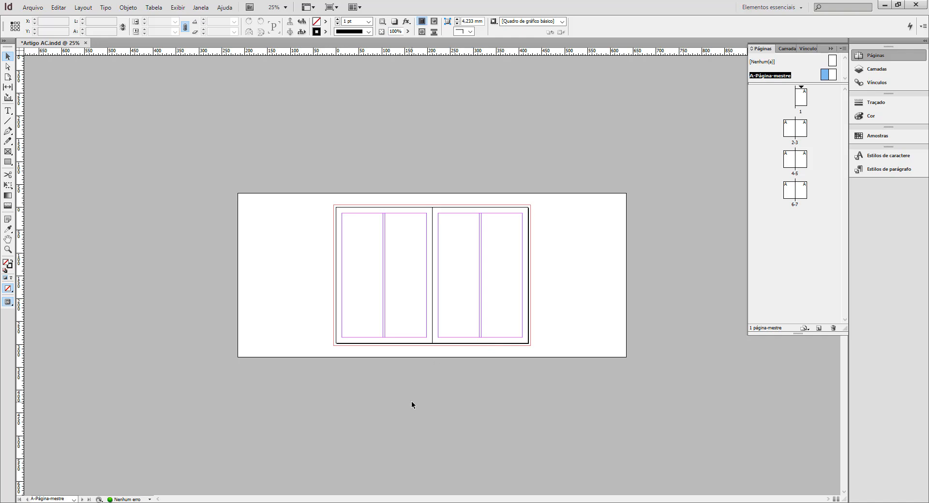
{"action": "key", "text": "ctrl+equal"}
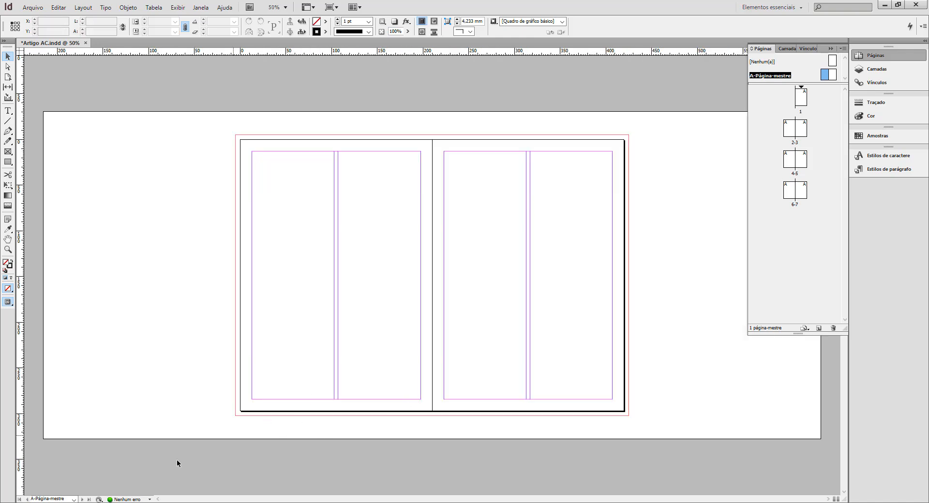
{"action": "left_click_drag", "start_coordinate": [68, 499], "coordinate": [30, 499]}
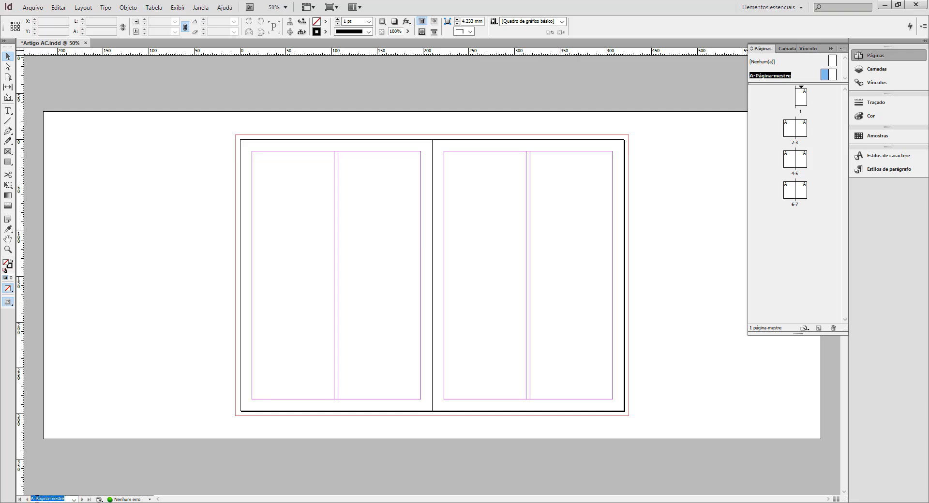
{"action": "left_click", "coordinate": [73, 499]}
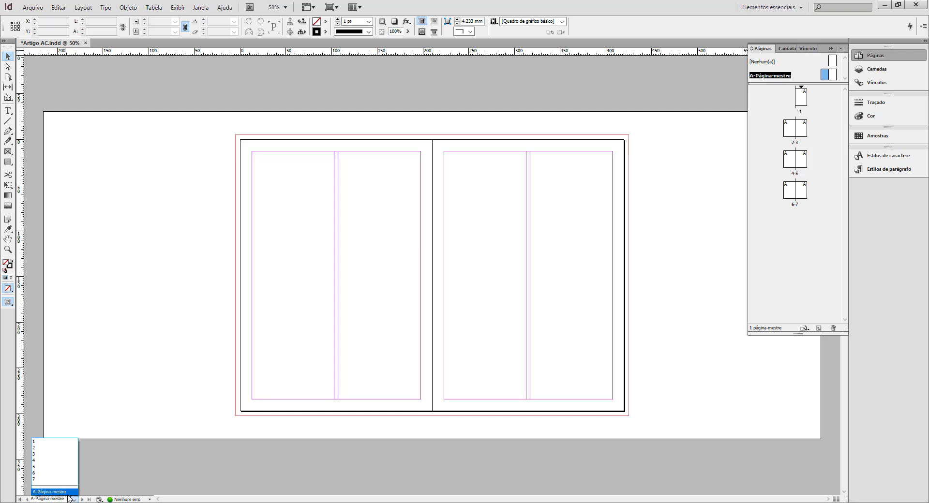
{"action": "left_click", "coordinate": [70, 499]}
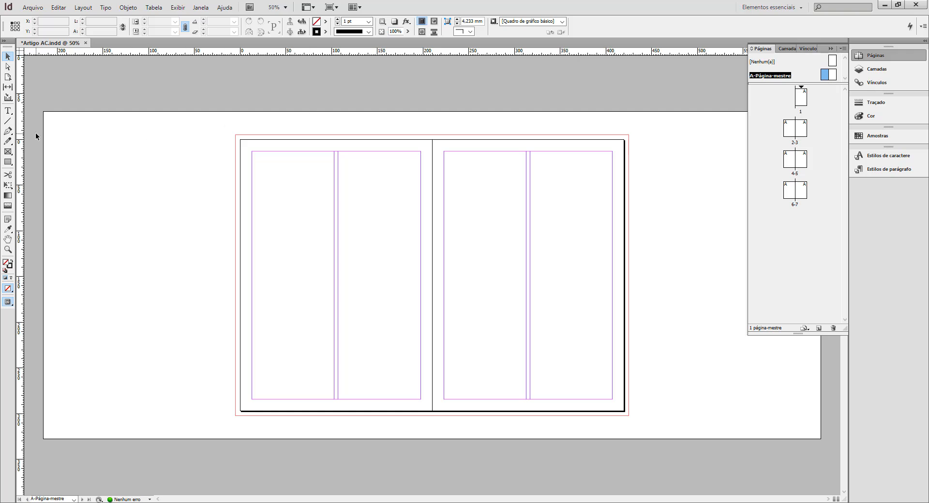
Draw a text frame about 90 × 272 mm filling the first column of the left master page.
{"action": "left_click", "coordinate": [8, 112]}
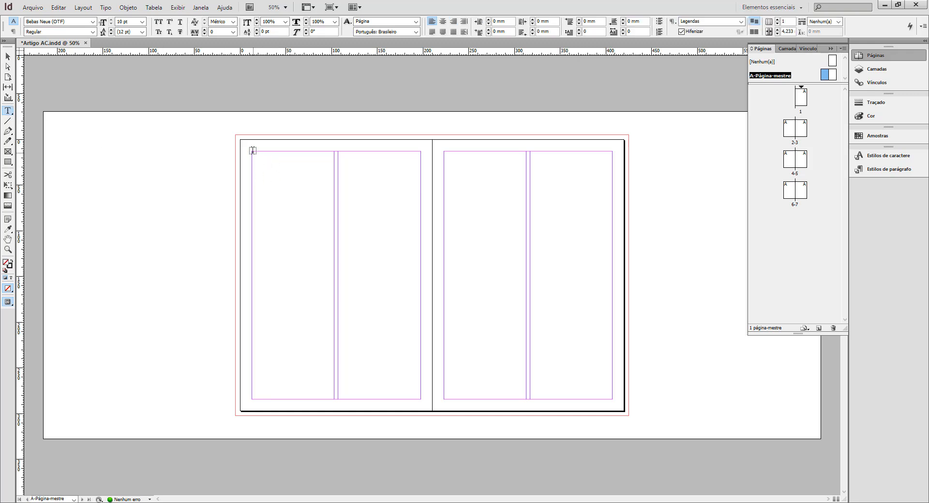
{"action": "left_click_drag", "start_coordinate": [252, 151], "coordinate": [335, 399]}
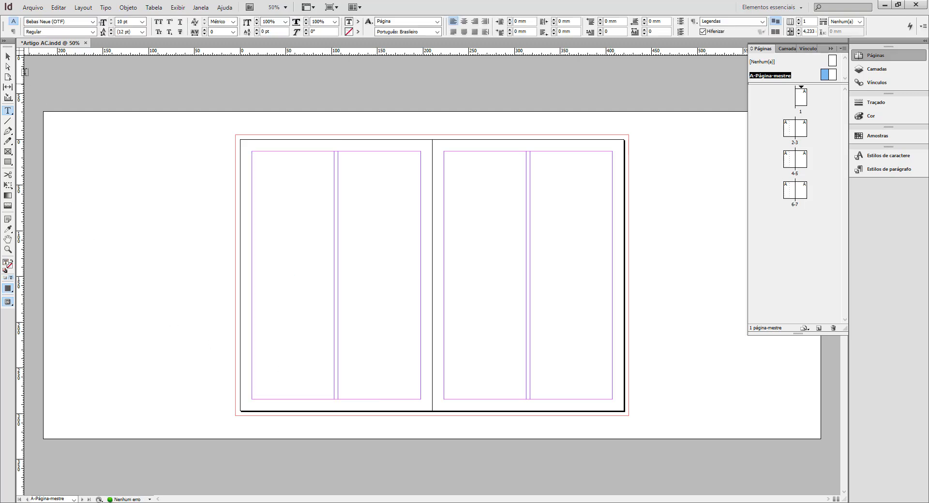
{"action": "left_click", "coordinate": [7, 59]}
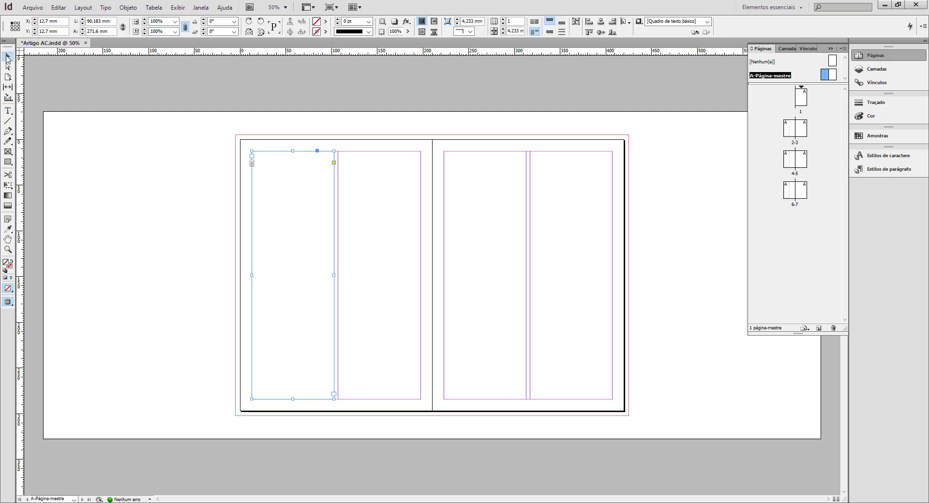
Thread the first master frame through new text frames filling the left page's second column and both columns of the right page.
{"action": "left_click", "coordinate": [334, 394]}
{"action": "left_click_drag", "start_coordinate": [338, 155], "coordinate": [420, 400]}
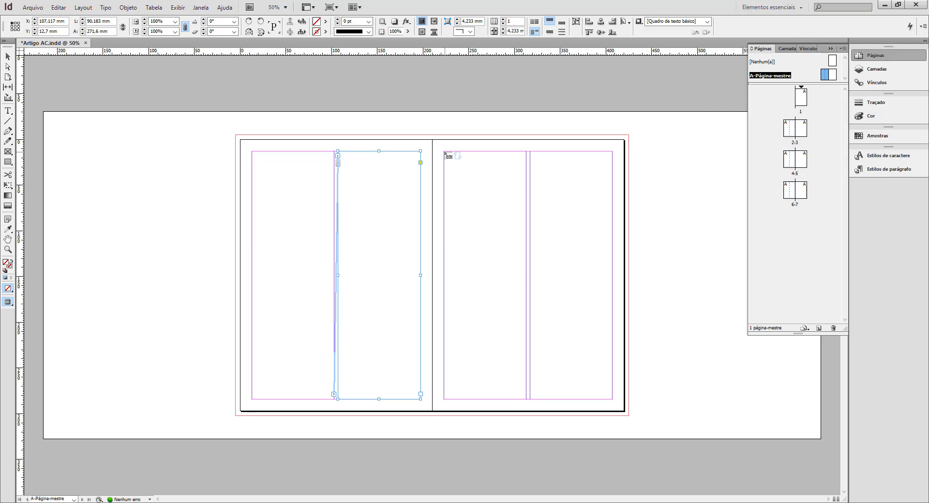
{"action": "left_click_drag", "start_coordinate": [444, 151], "coordinate": [526, 395]}
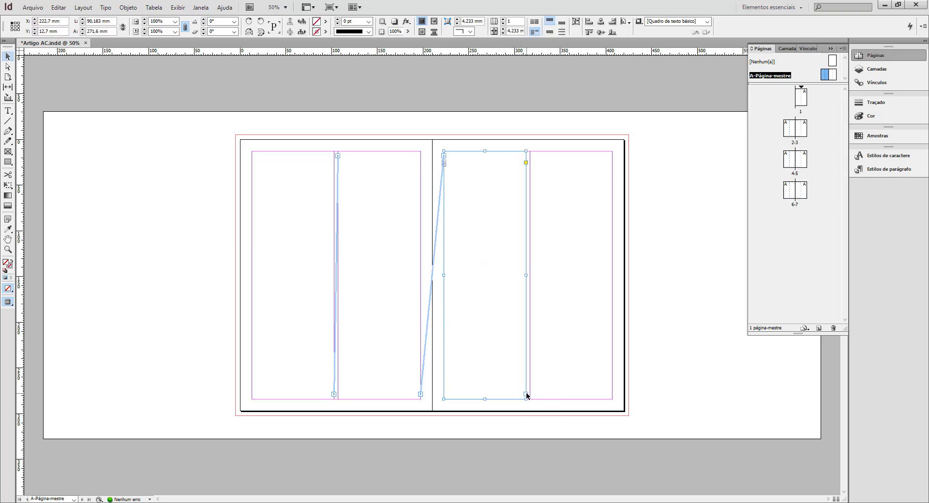
{"action": "key", "text": "m"}
{"action": "left_click_drag", "start_coordinate": [530, 151], "coordinate": [612, 399]}
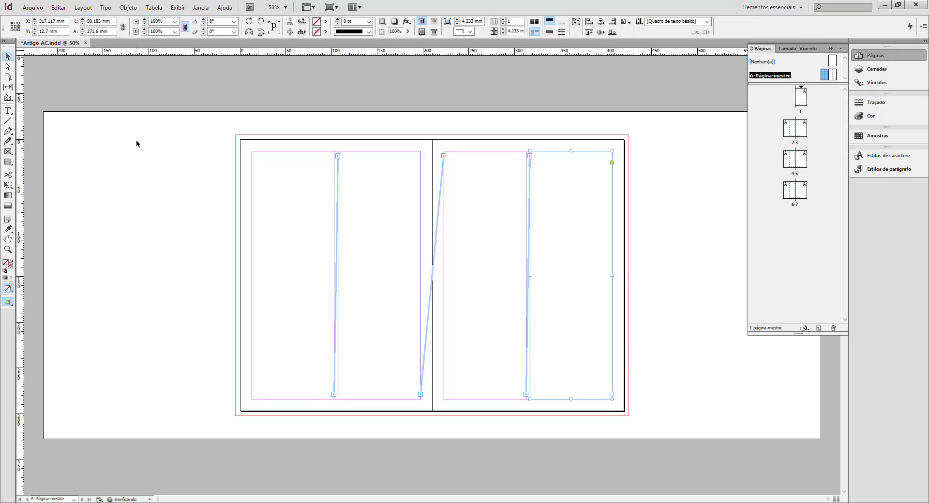
{"action": "left_click", "coordinate": [706, 165]}
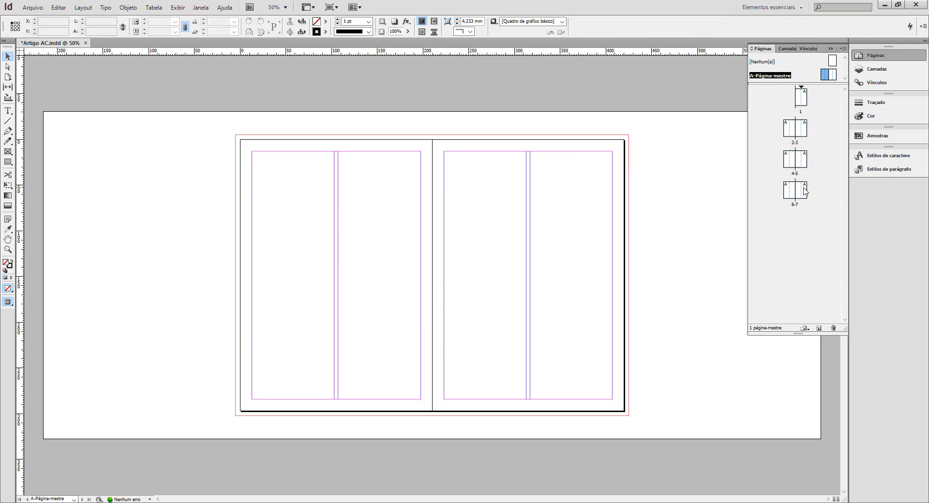
Place the AC - design editorial Word article in the first column of page 1, flowing it through the threaded master frames.
{"action": "double_click", "coordinate": [806, 106]}
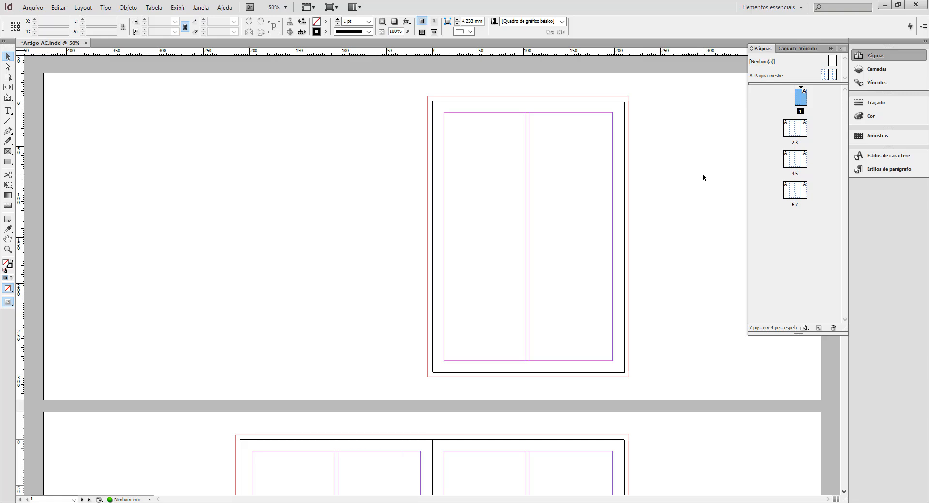
{"action": "left_click", "coordinate": [32, 8]}
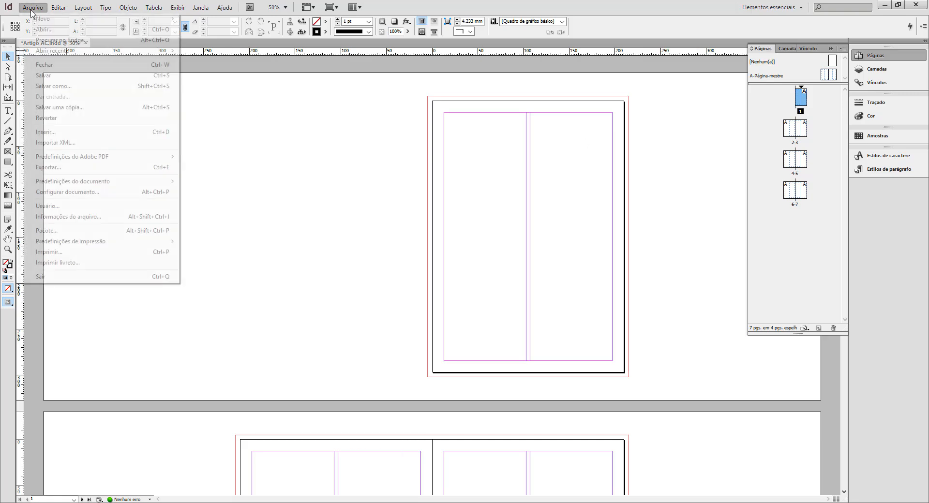
{"action": "left_click", "coordinate": [89, 131]}
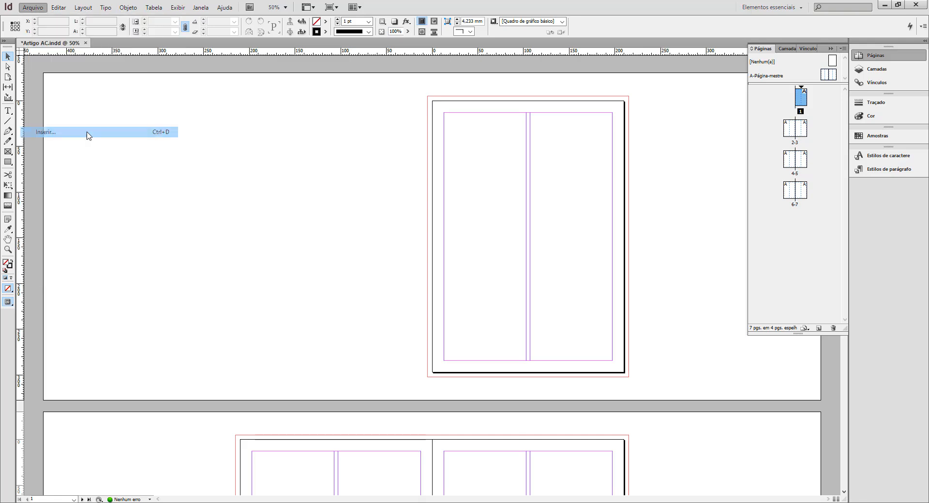
{"action": "left_click", "coordinate": [436, 179]}
{"action": "left_click", "coordinate": [436, 173]}
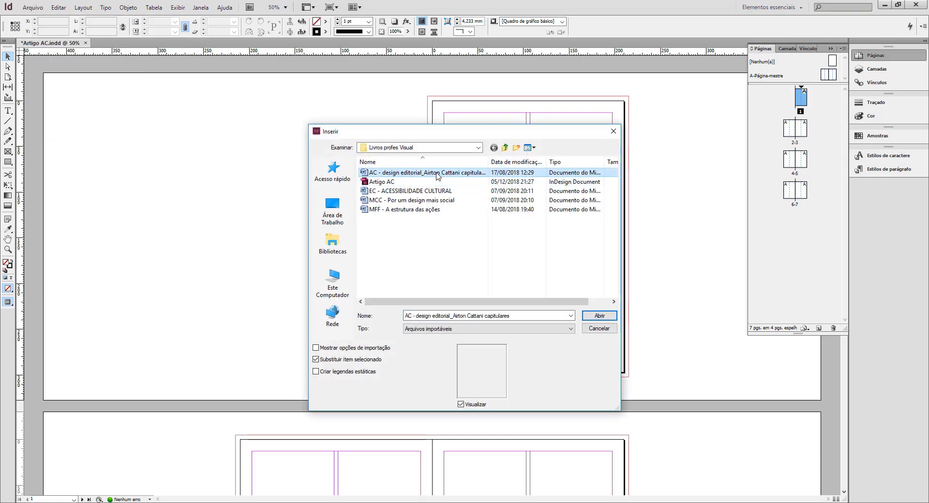
{"action": "left_click", "coordinate": [605, 317]}
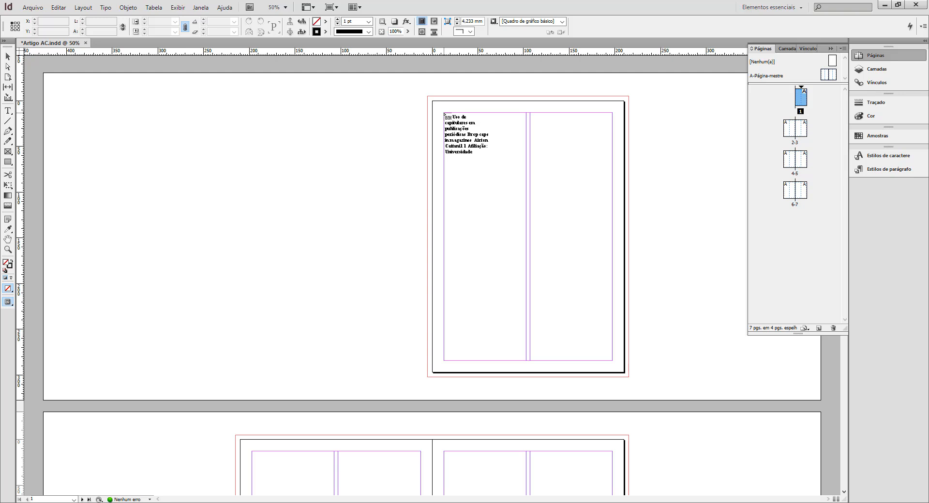
{"action": "left_click", "coordinate": [445, 114]}
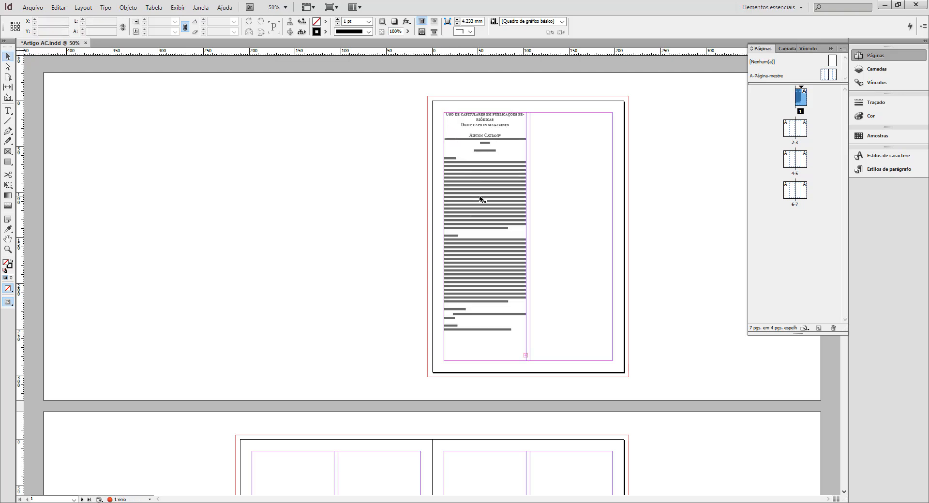
{"action": "scroll", "coordinate": [481, 199], "scroll_direction": "down", "scroll_amount": 5}
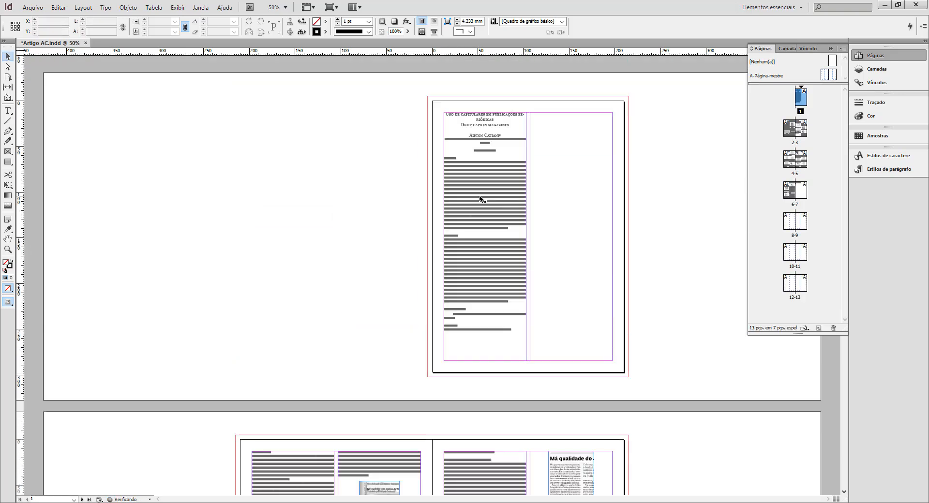
{"action": "scroll", "coordinate": [479, 199], "scroll_direction": "up", "scroll_amount": 5}
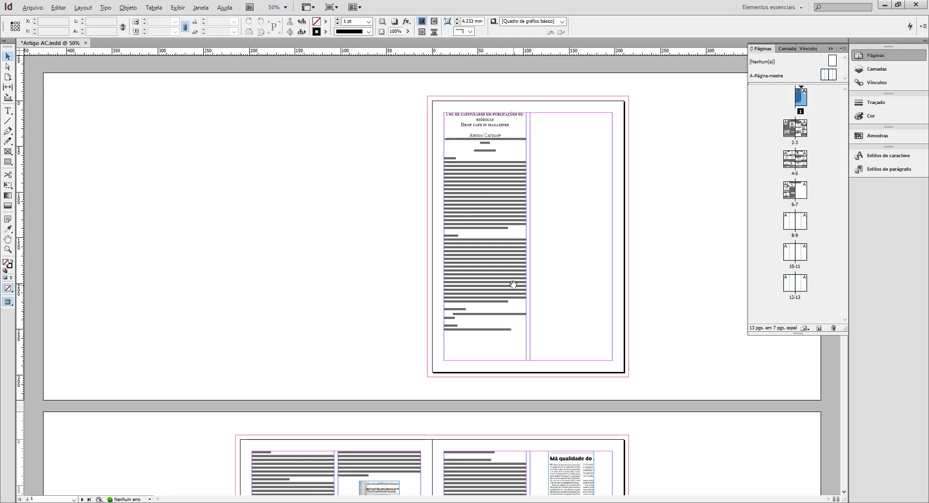
Review the flowed article across all spreads and show the text threads from the second-column frame on page 6.
{"action": "key", "text": "ctrl+minus"}
{"action": "scroll", "coordinate": [477, 316], "scroll_direction": "down", "scroll_amount": 10}
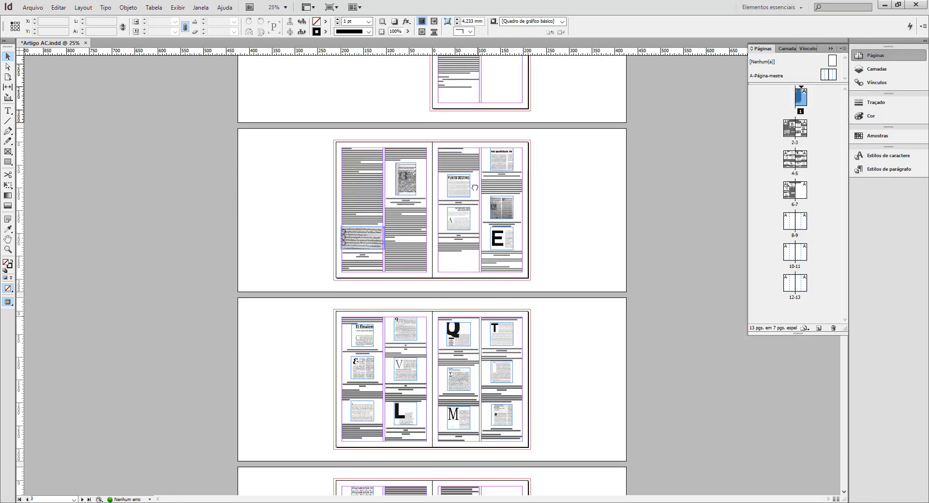
{"action": "left_click_drag", "start_coordinate": [513, 301], "coordinate": [479, 142]}
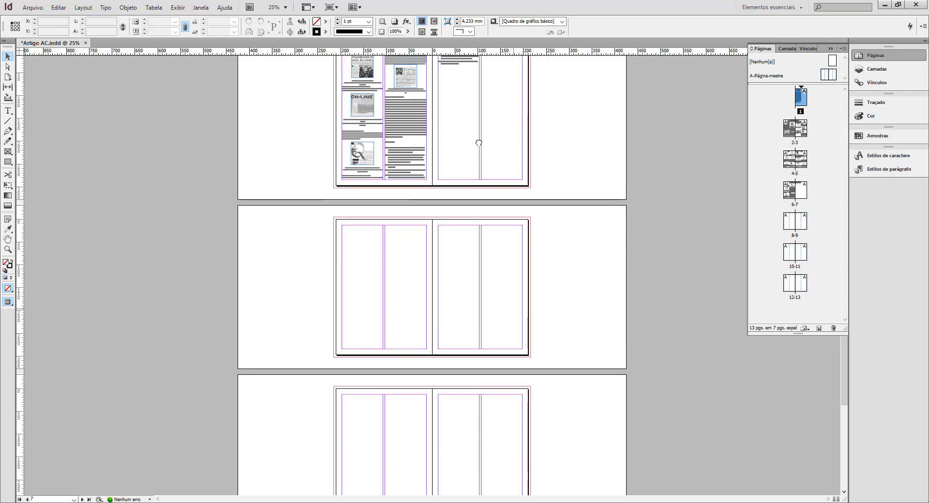
{"action": "left_click_drag", "start_coordinate": [481, 182], "coordinate": [476, 78]}
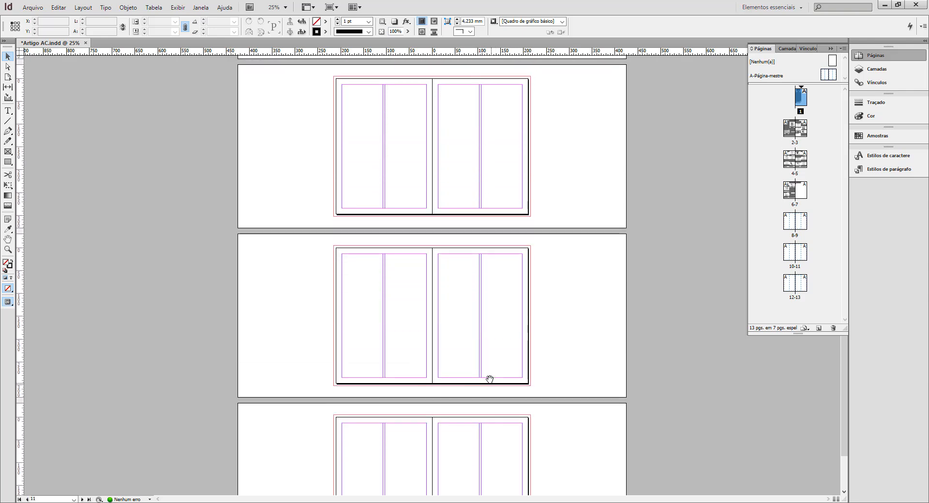
{"action": "left_click_drag", "start_coordinate": [487, 396], "coordinate": [479, 293]}
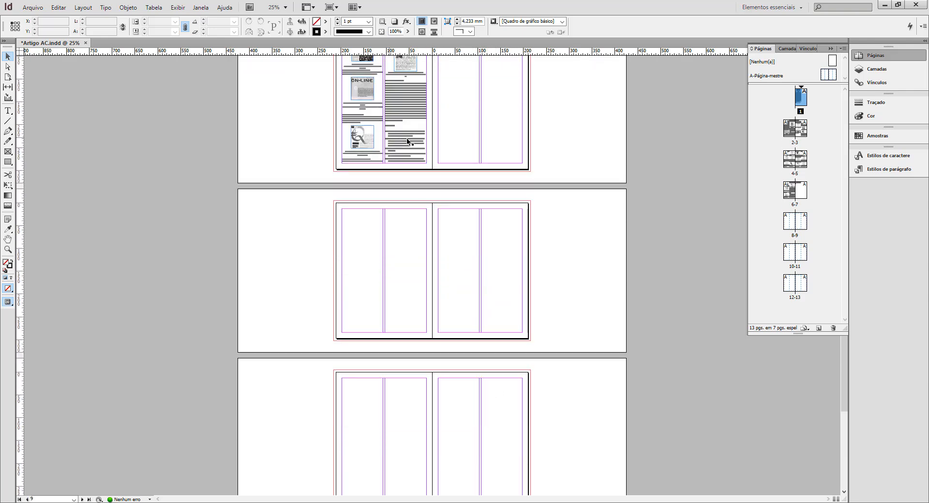
{"action": "left_click_drag", "start_coordinate": [411, 142], "coordinate": [493, 383]}
{"action": "left_click", "coordinate": [404, 344]}
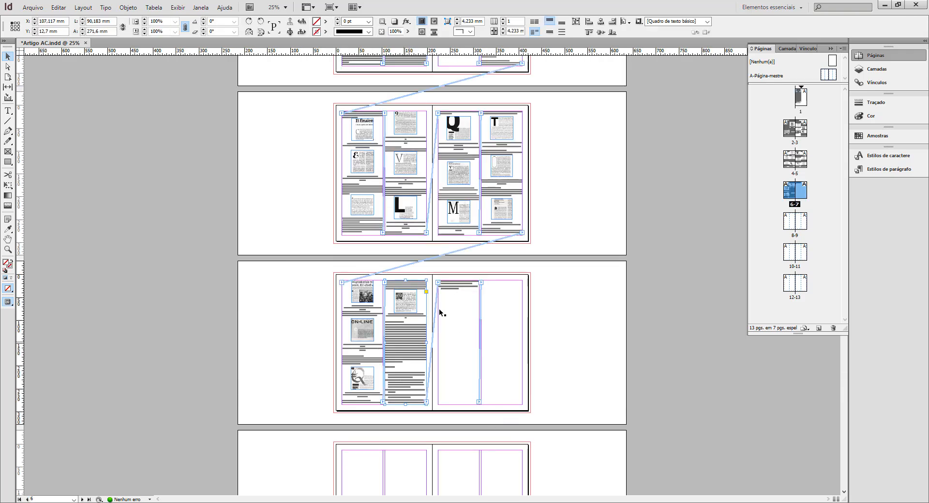
{"action": "scroll", "coordinate": [585, 367], "scroll_direction": "up", "scroll_amount": 5}
{"action": "scroll", "coordinate": [584, 368], "scroll_direction": "down", "scroll_amount": 15}
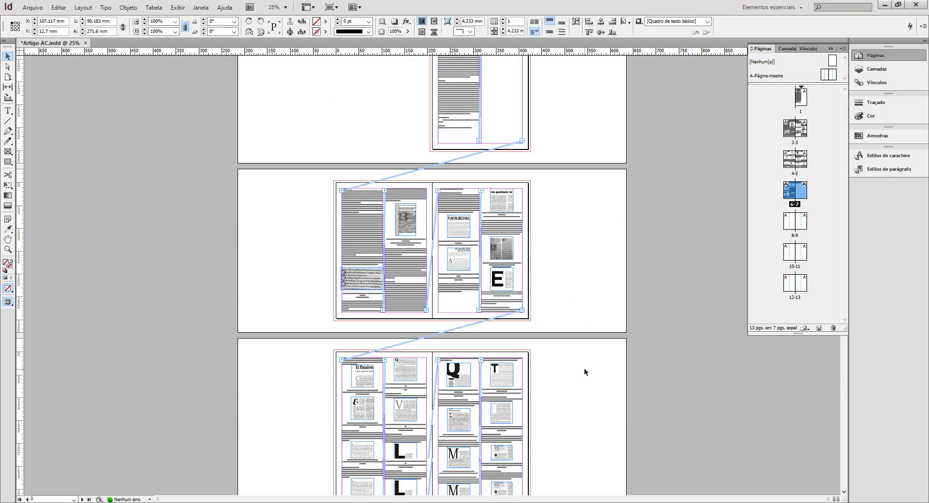
Delete the empty pages 8 to 13 from the end of the document.
{"action": "scroll", "coordinate": [584, 371], "scroll_direction": "up", "scroll_amount": 3}
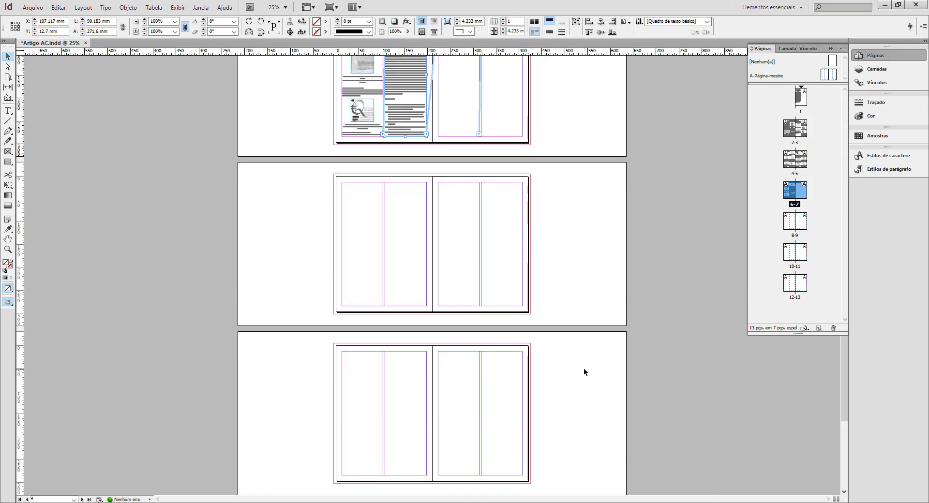
{"action": "left_click", "coordinate": [804, 286], "text": "shift"}
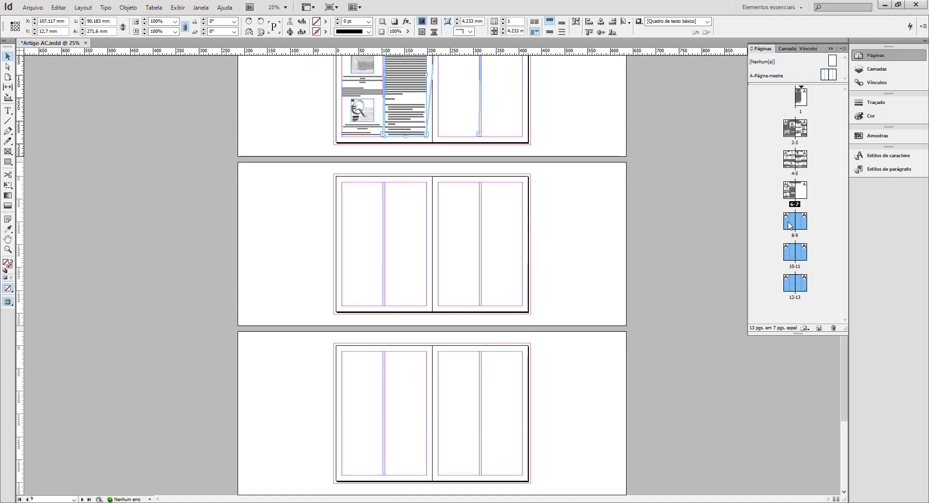
{"action": "left_click", "coordinate": [833, 329]}
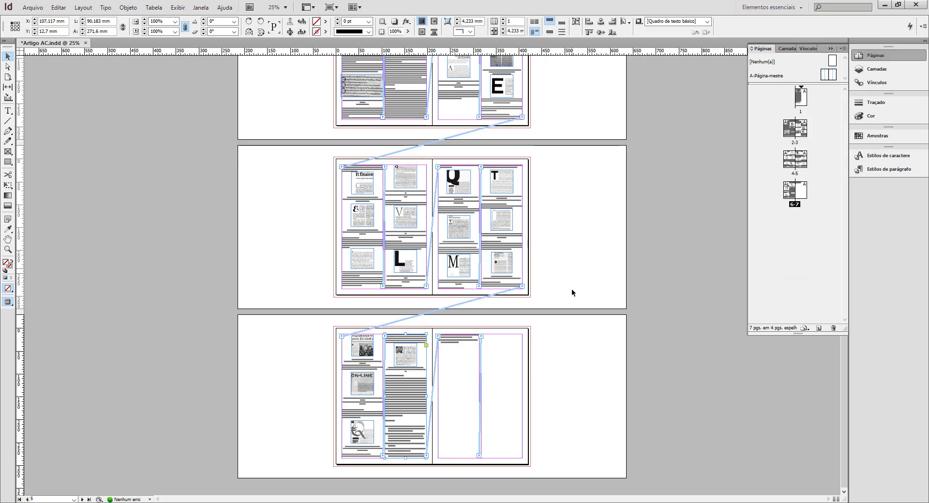
Select the empty second-column frame on page 7 and save the document.
{"action": "left_click", "coordinate": [462, 346]}
{"action": "left_click", "coordinate": [510, 342]}
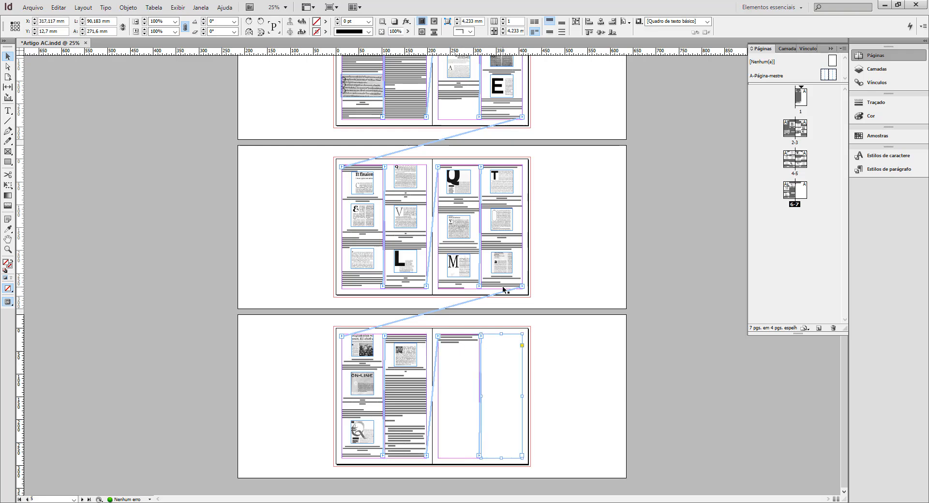
{"action": "left_click", "coordinate": [32, 7]}
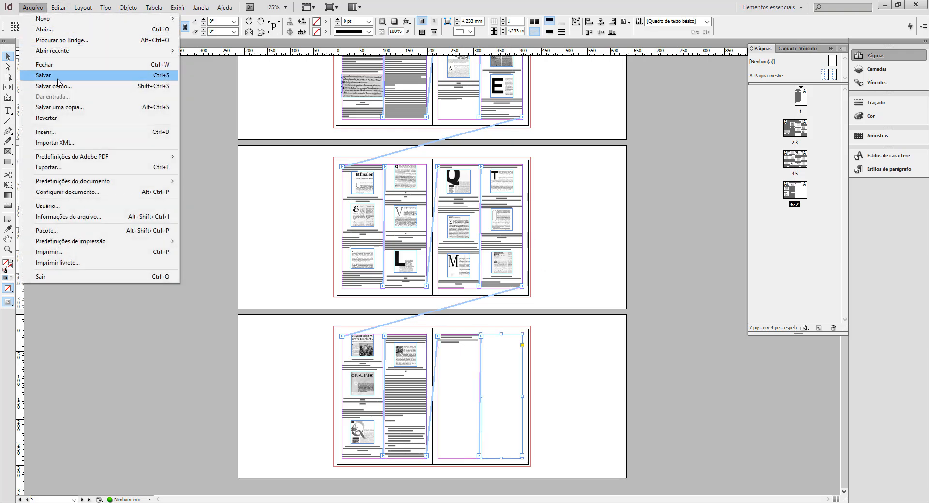
{"action": "left_click", "coordinate": [57, 79]}
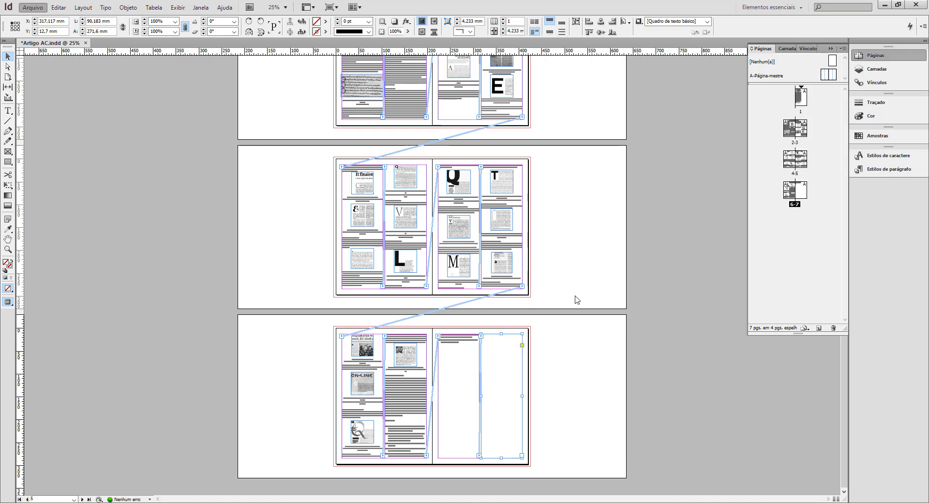
Examine the text and figures on spread 2-3 at 75% zoom, both with and without guides and frame edges.
{"action": "scroll", "coordinate": [574, 300], "scroll_direction": "up", "scroll_amount": 10}
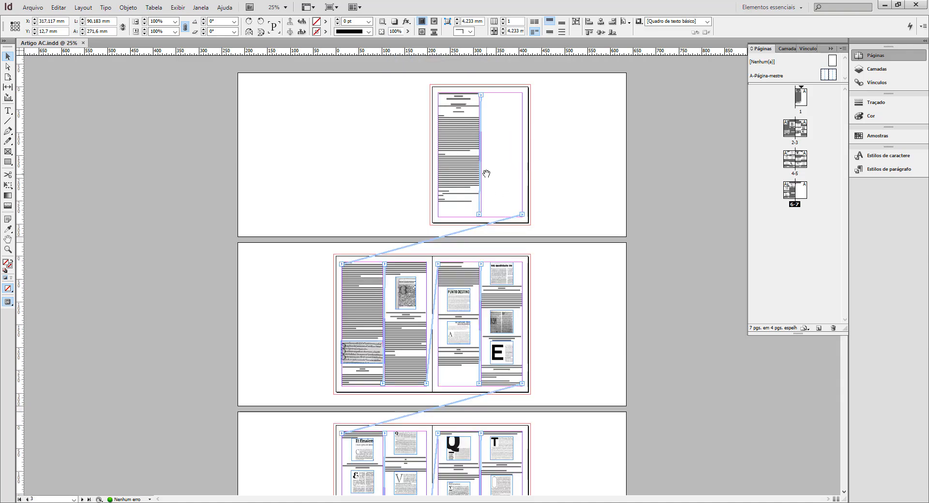
{"action": "key", "text": "ctrl+equal"}
{"action": "left_click_drag", "start_coordinate": [534, 398], "coordinate": [528, 166]}
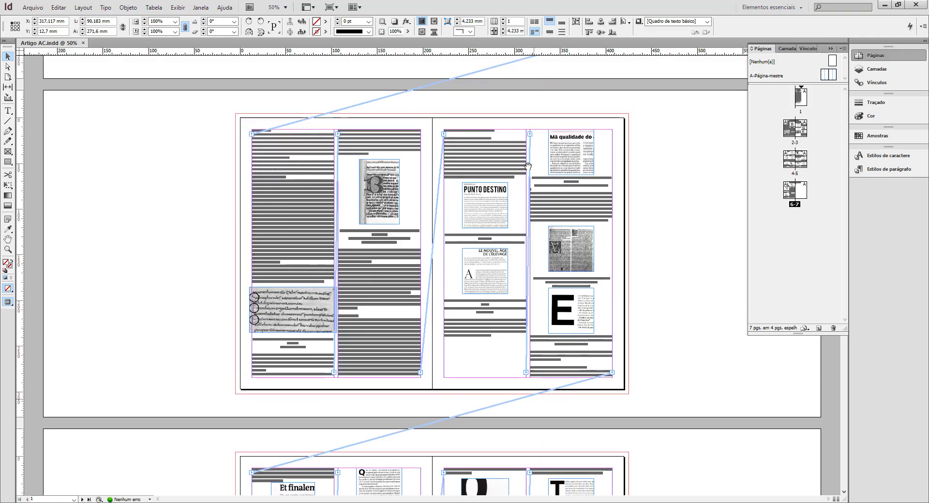
{"action": "key", "text": "ctrl+equal"}
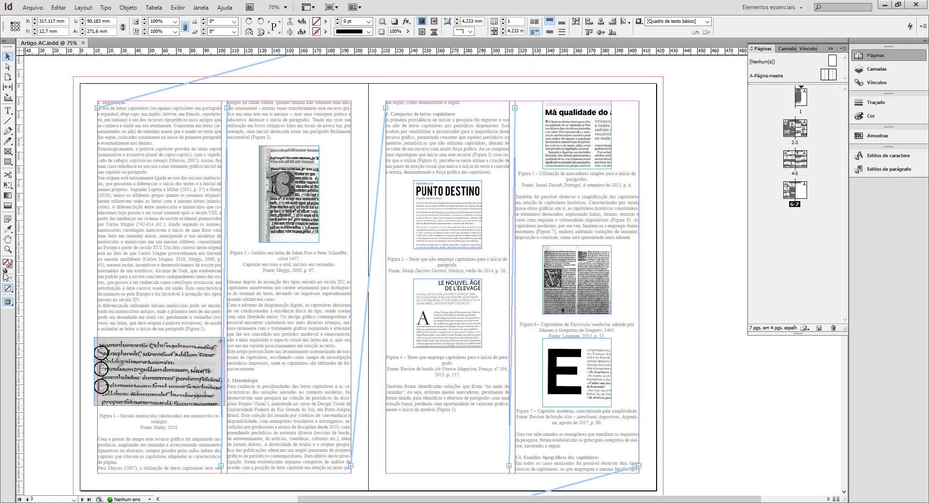
{"action": "left_click", "coordinate": [59, 254]}
{"action": "key", "text": "w"}
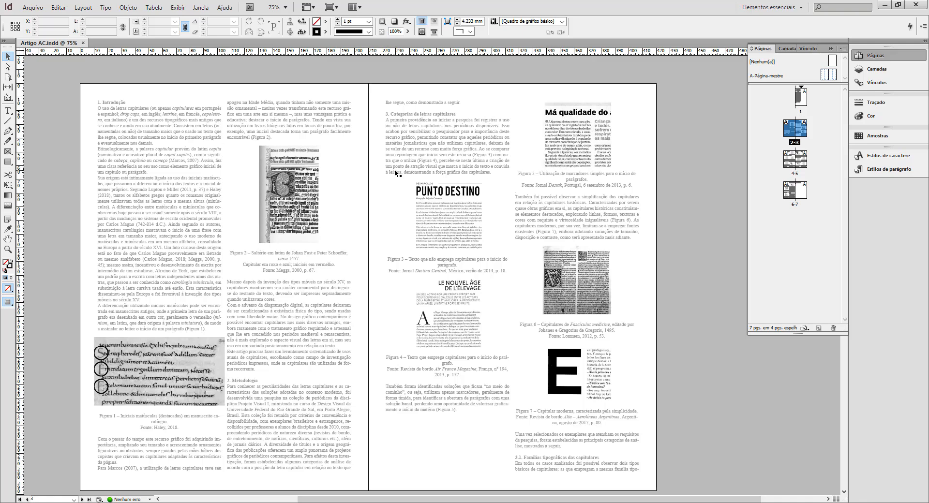
{"action": "key", "text": "w"}
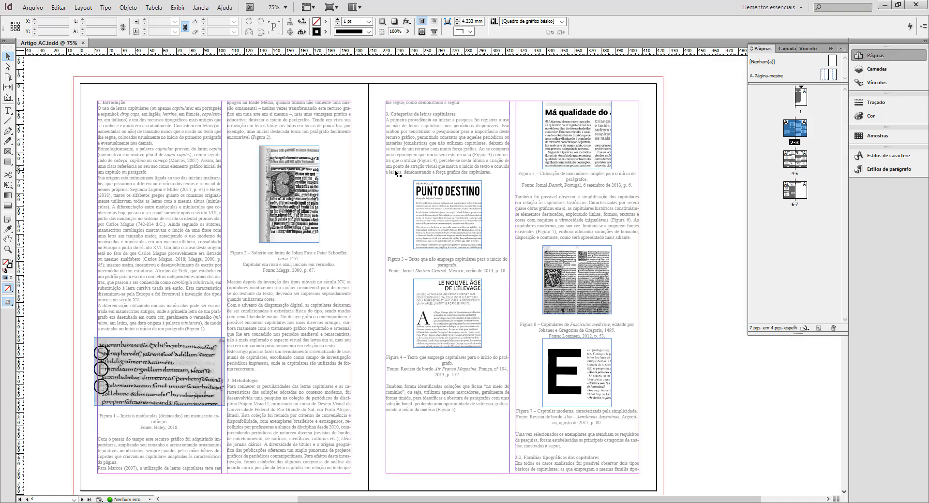
Enable layout adjustment on the left page of the A-Página-mestre master and set its column gutter to 8 mm.
{"action": "double_click", "coordinate": [822, 75]}
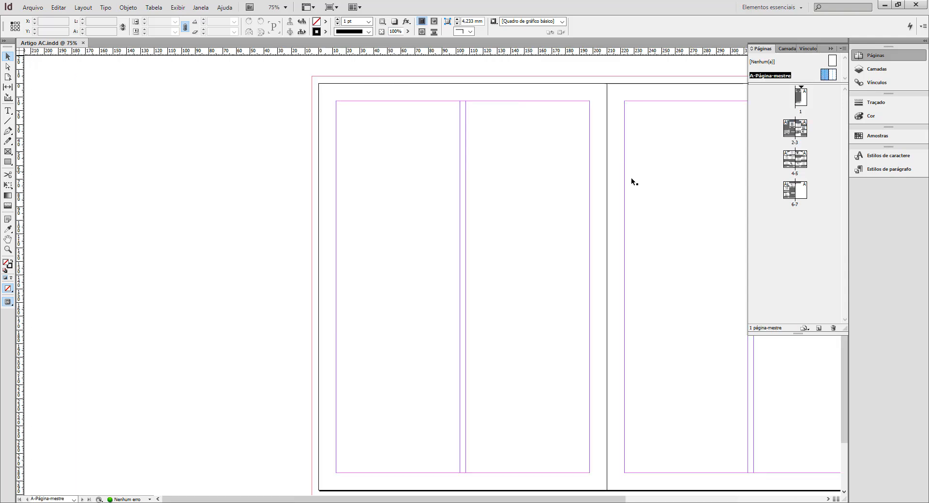
{"action": "left_click_drag", "start_coordinate": [639, 271], "coordinate": [402, 267]}
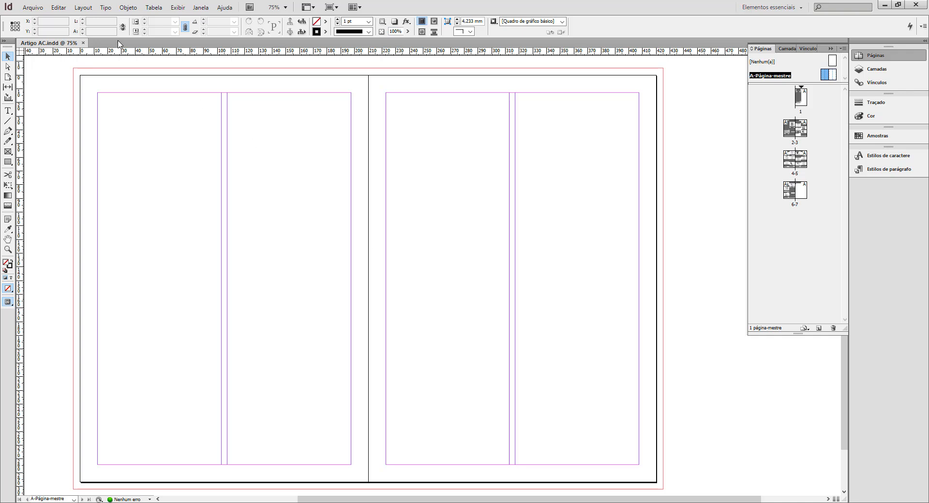
{"action": "left_click", "coordinate": [84, 7]}
{"action": "mouse_move", "coordinate": [90, 18]}
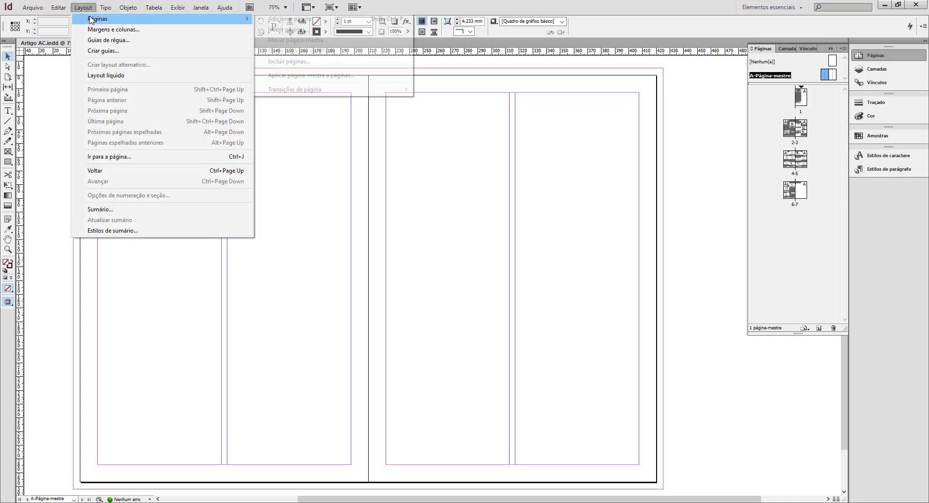
{"action": "left_click", "coordinate": [113, 30]}
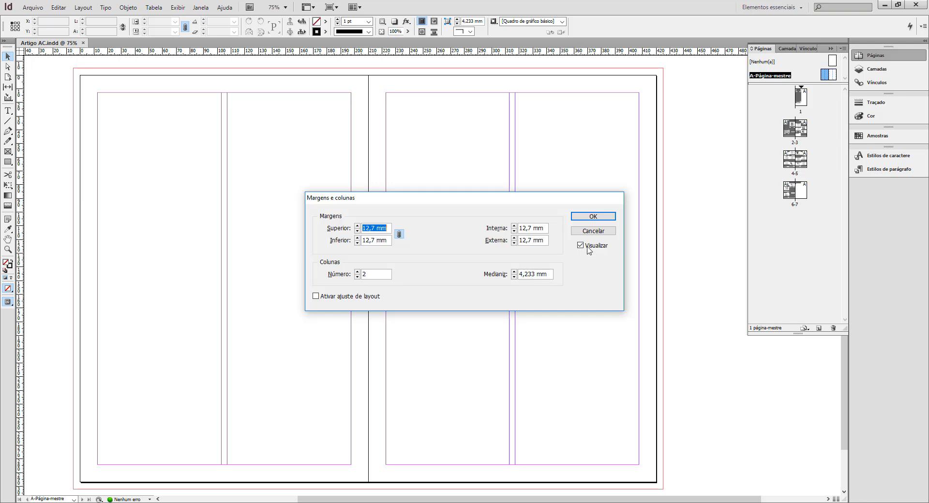
{"action": "left_click", "coordinate": [315, 296]}
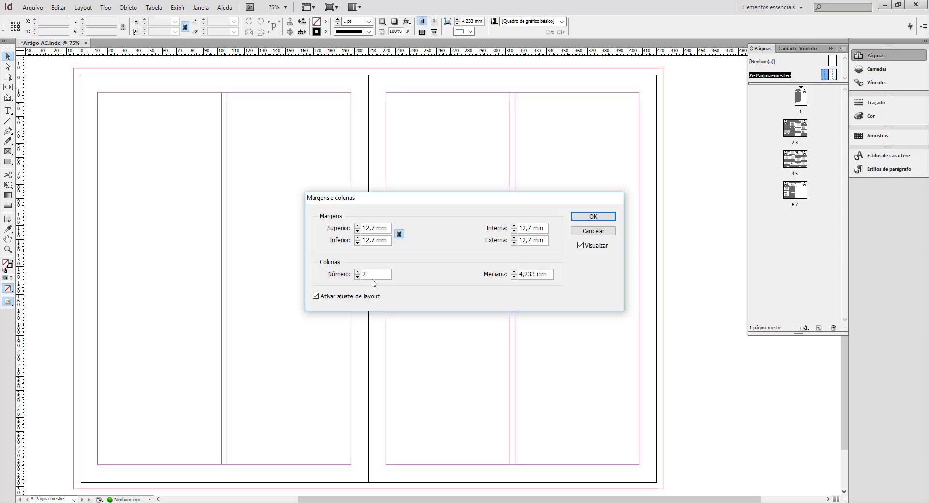
{"action": "left_click_drag", "start_coordinate": [536, 275], "coordinate": [516, 275]}
{"action": "type", "text": "8"}
{"action": "left_click", "coordinate": [601, 218]}
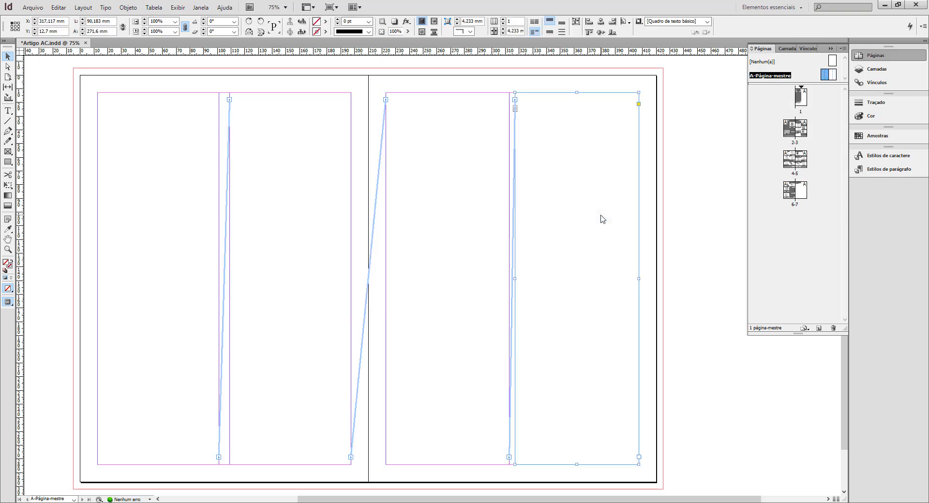
Set the right master page's column gutter to 8 mm and check the article's columns on spread 2-3.
{"action": "left_click", "coordinate": [833, 76]}
{"action": "left_click", "coordinate": [82, 8]}
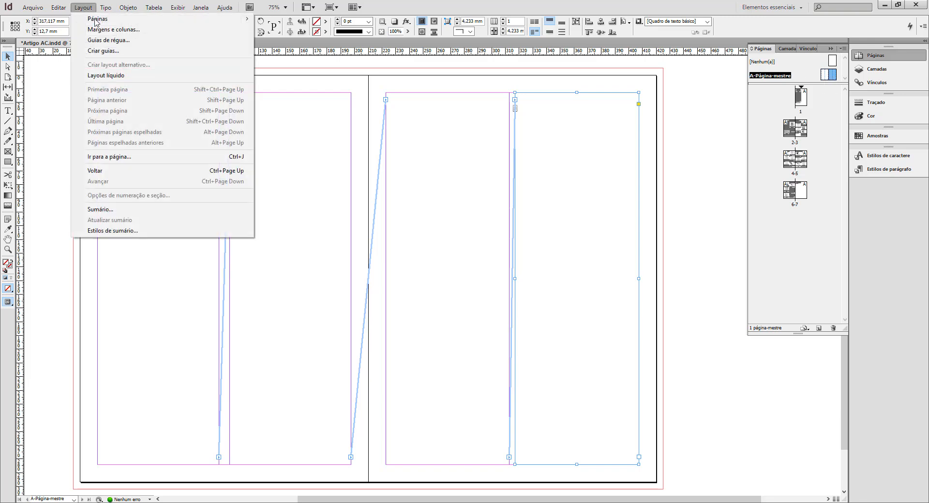
{"action": "left_click", "coordinate": [92, 27]}
{"action": "double_click", "coordinate": [536, 274]}
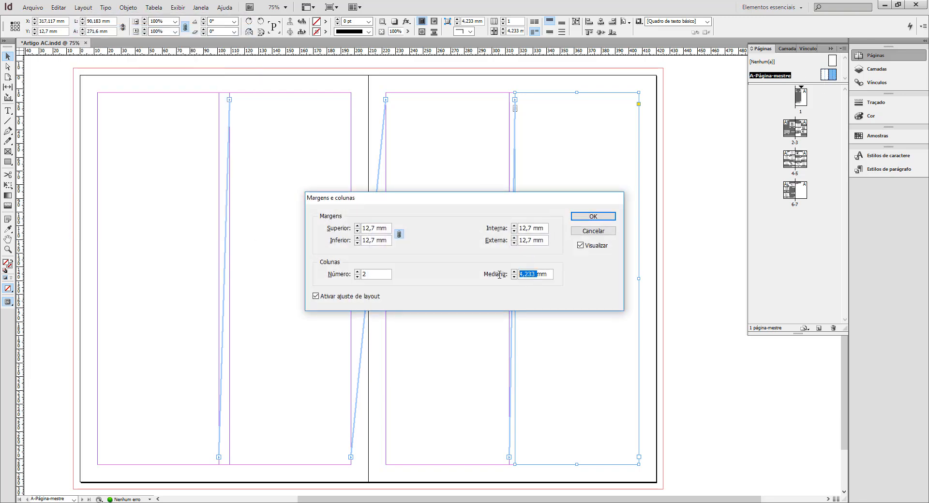
{"action": "type", "text": "8"}
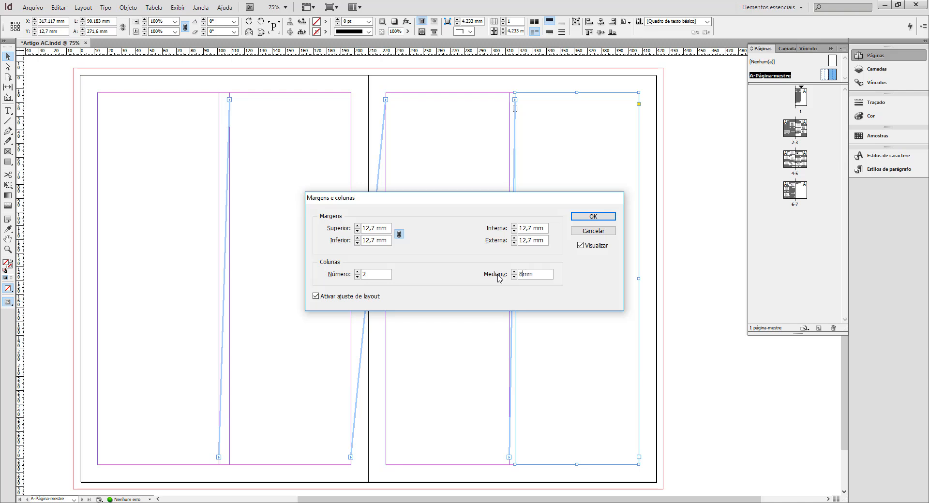
{"action": "left_click", "coordinate": [592, 217]}
{"action": "left_click", "coordinate": [695, 235]}
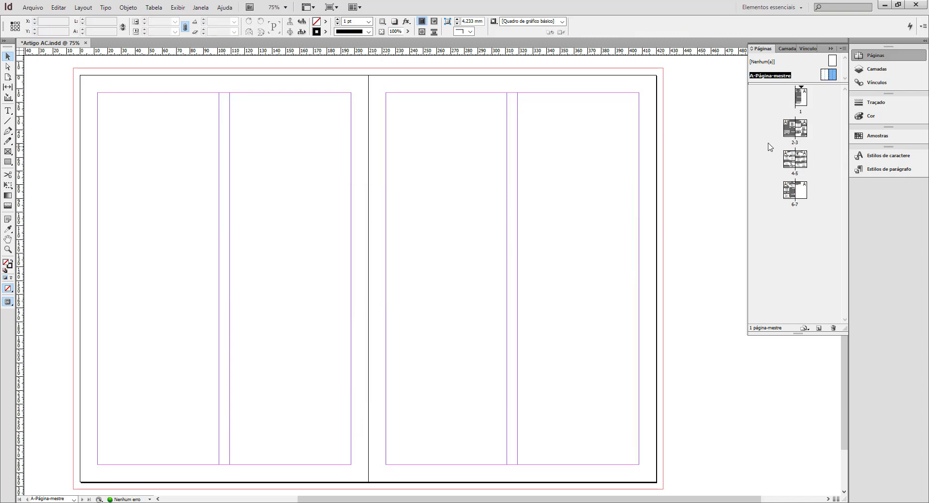
{"action": "double_click", "coordinate": [792, 131]}
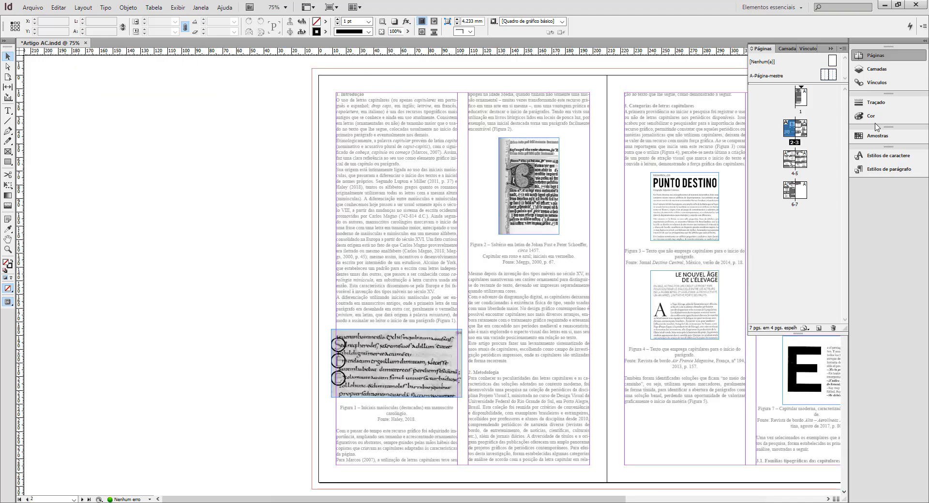
Set all four linked margins of the A-Página-mestre left page to 25 mm with layout adjustment enabled.
{"action": "double_click", "coordinate": [823, 75]}
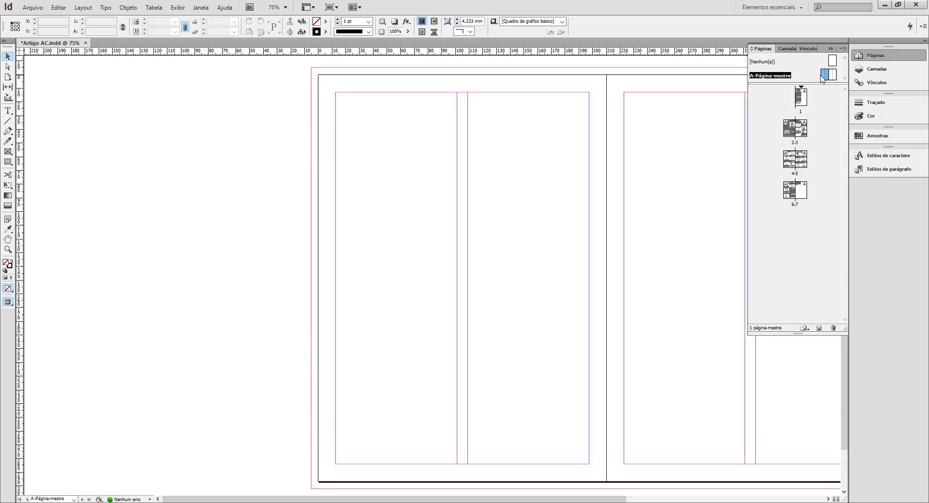
{"action": "left_click_drag", "start_coordinate": [543, 298], "coordinate": [301, 298]}
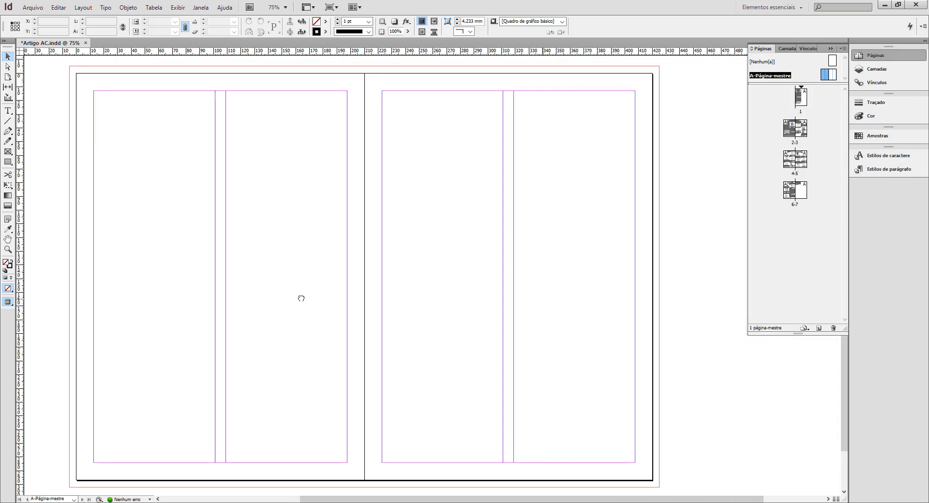
{"action": "left_click", "coordinate": [82, 7]}
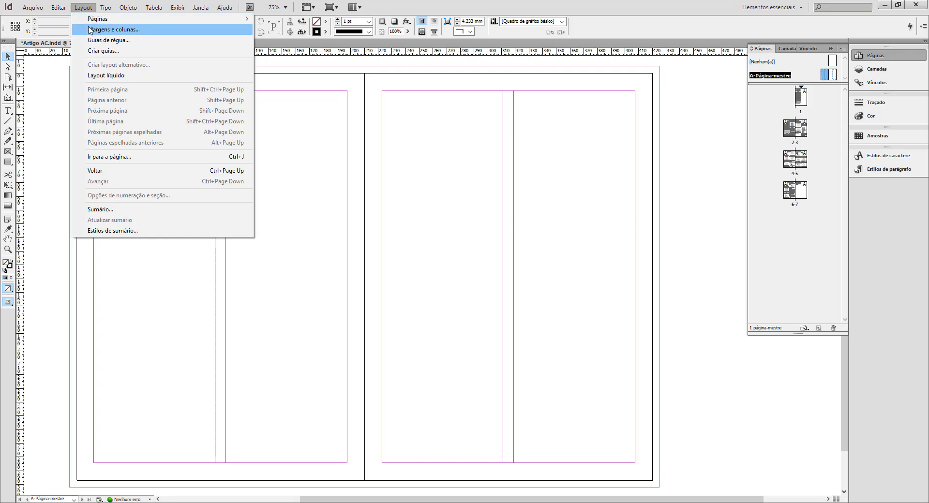
{"action": "left_click", "coordinate": [91, 30]}
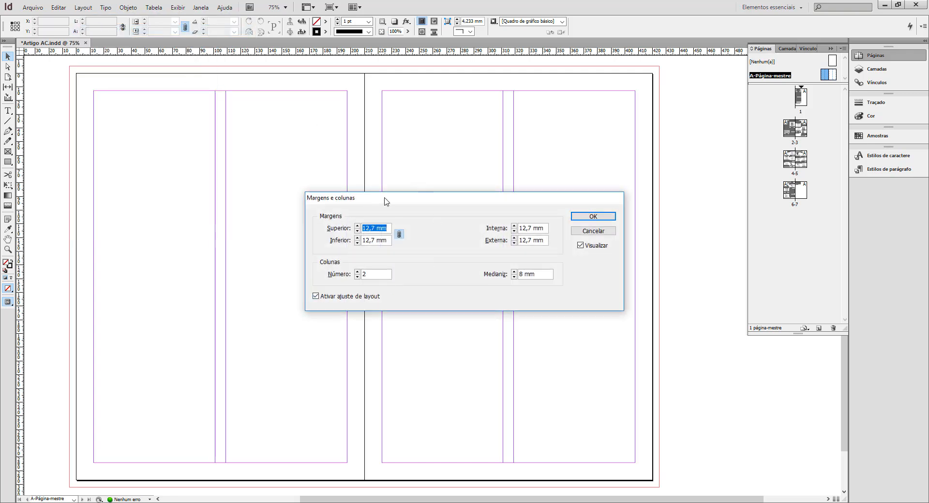
{"action": "left_click_drag", "start_coordinate": [405, 203], "coordinate": [503, 242]}
{"action": "key", "text": "BackSpace"}
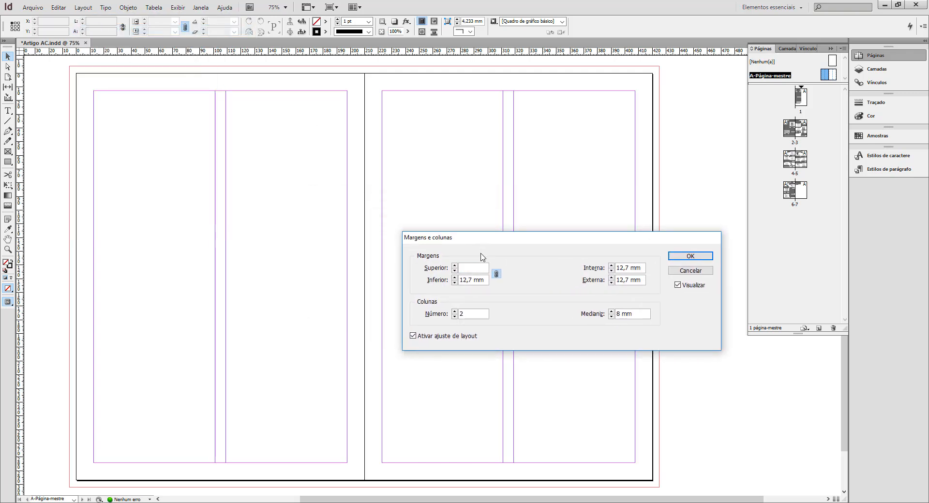
{"action": "key", "text": "Tab"}
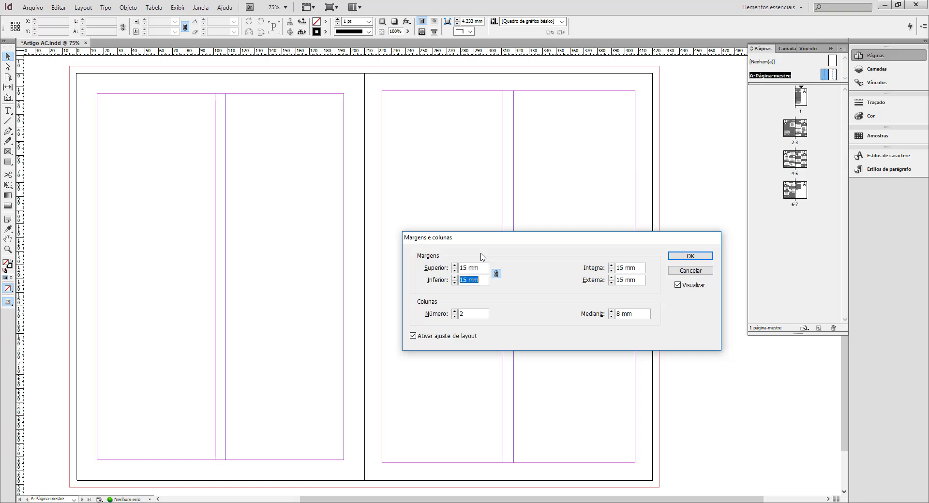
{"action": "type", "text": "2"}
{"action": "key", "text": "Tab"}
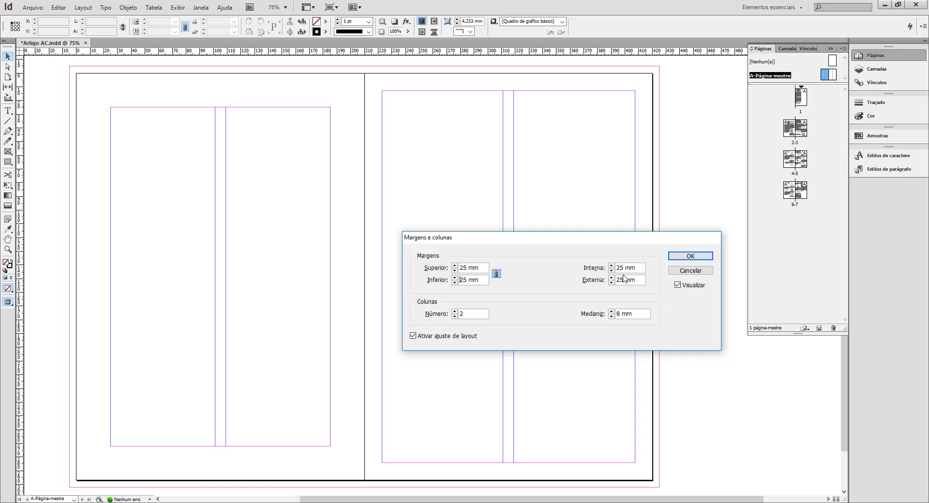
Unlink the left master page's margins and set the top margin to 20 mm and the outside margin to 15 mm.
{"action": "left_click_drag", "start_coordinate": [624, 280], "coordinate": [611, 280]}
{"action": "left_click", "coordinate": [496, 274]}
{"action": "left_click_drag", "start_coordinate": [468, 268], "coordinate": [448, 265]}
{"action": "type", "text": "20"}
{"action": "left_click", "coordinate": [624, 270]}
{"action": "left_click_drag", "start_coordinate": [624, 270], "coordinate": [608, 269]}
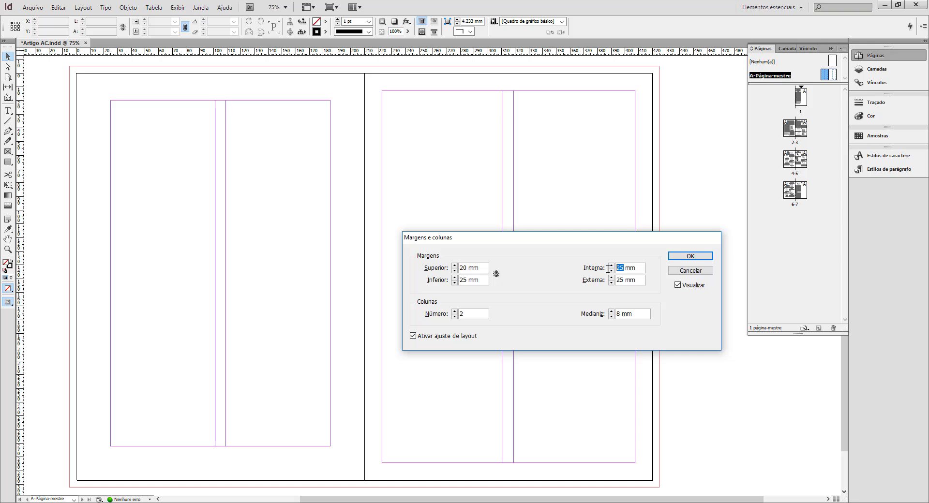
{"action": "left_click_drag", "start_coordinate": [627, 281], "coordinate": [601, 281]}
{"action": "type", "text": "1"}
{"action": "left_click", "coordinate": [637, 314]}
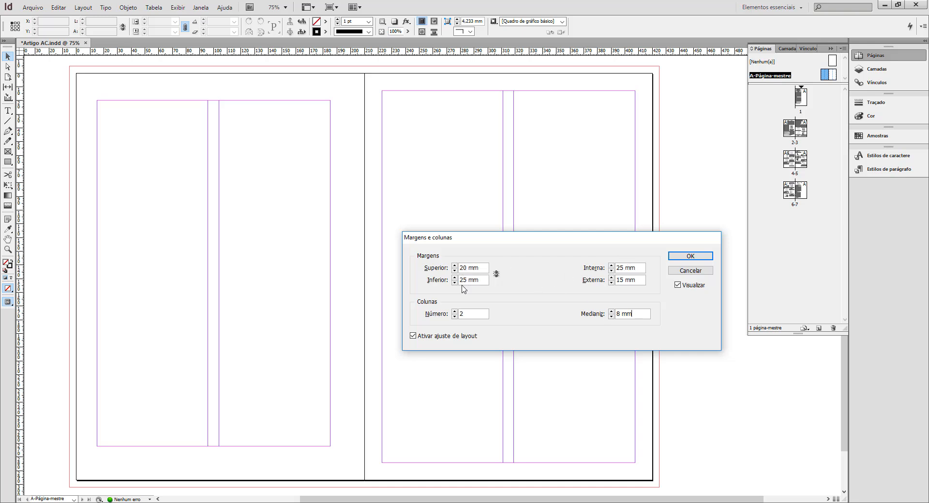
{"action": "left_click", "coordinate": [684, 260]}
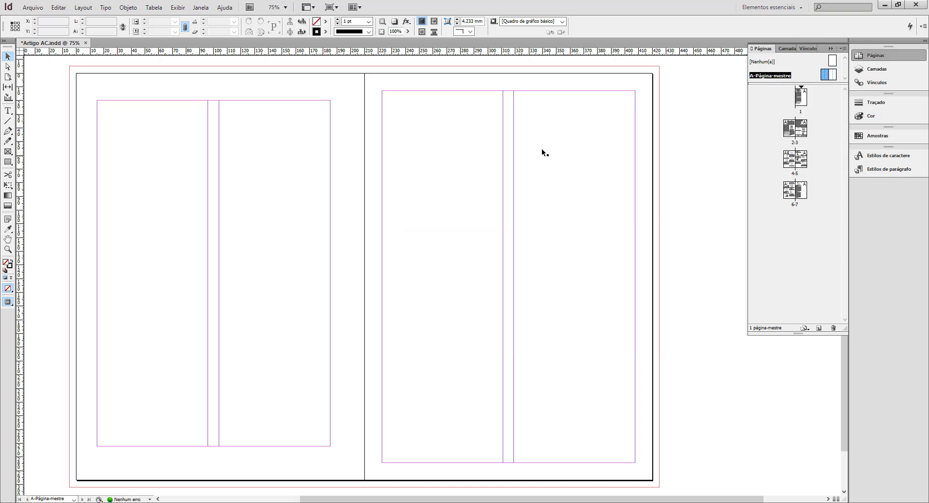
Set the right master page's top margin to 15 mm and its bottom margin to 25 mm.
{"action": "left_click", "coordinate": [832, 75]}
{"action": "left_click", "coordinate": [588, 163]}
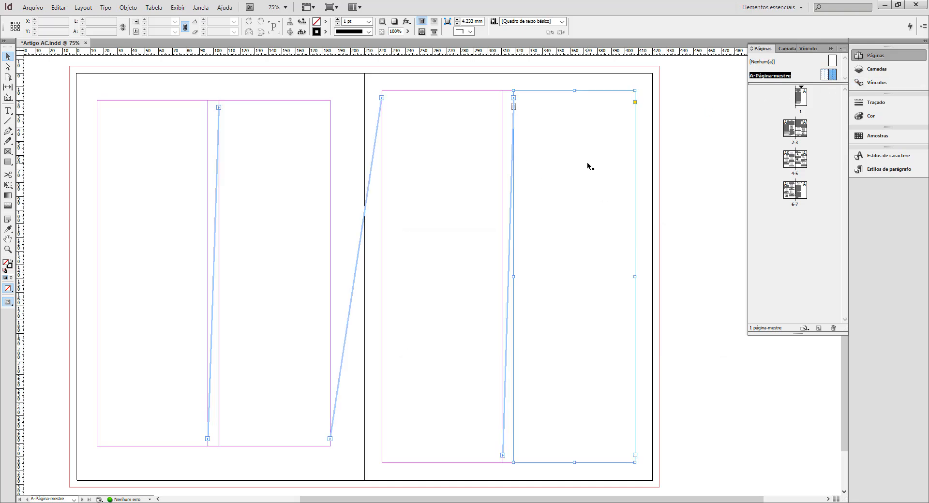
{"action": "left_click", "coordinate": [401, 72]}
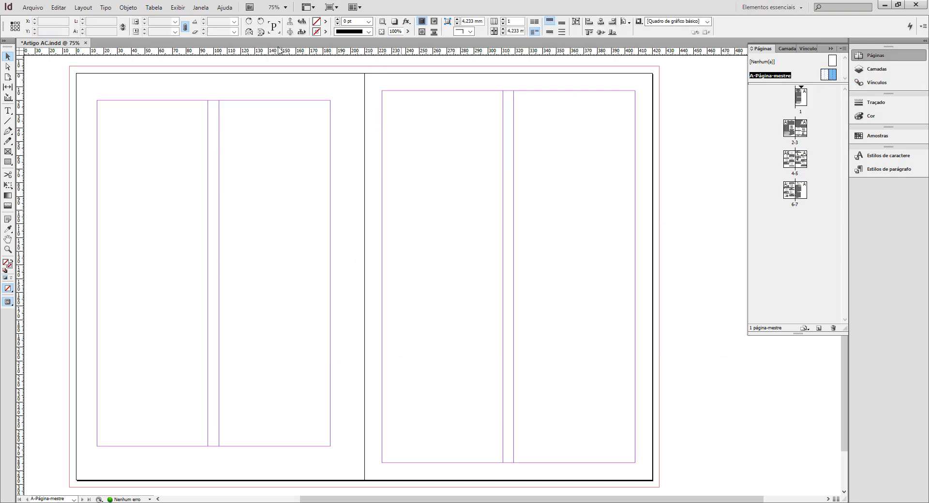
{"action": "left_click", "coordinate": [83, 7]}
{"action": "left_click", "coordinate": [104, 28]}
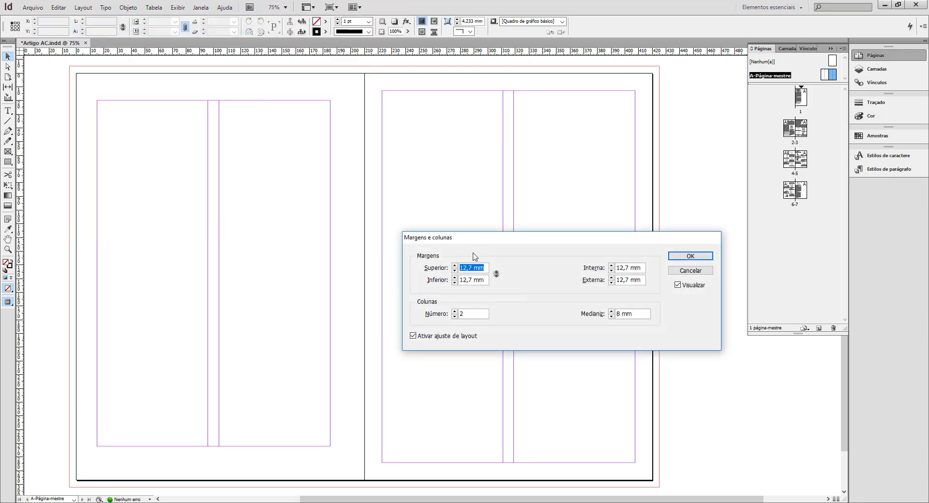
{"action": "type", "text": "15"}
{"action": "key", "text": "Tab"}
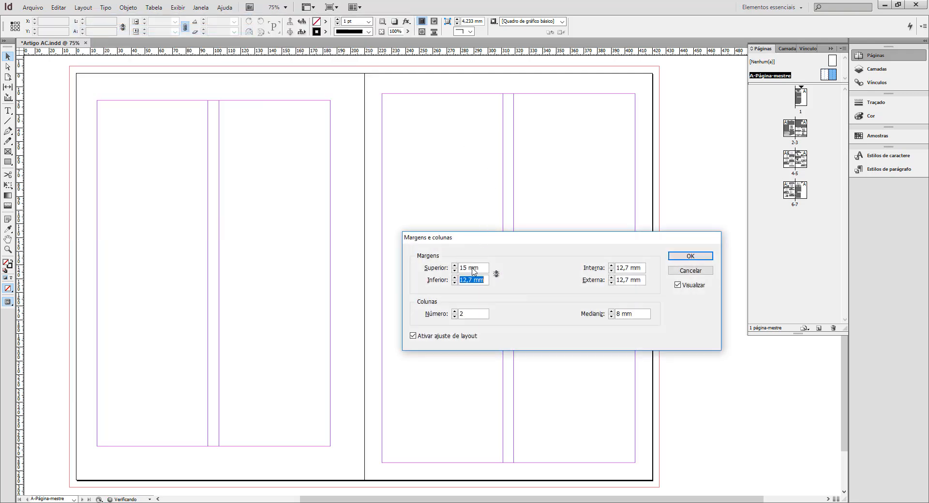
{"action": "type", "text": "25"}
{"action": "type", "text": "2"}
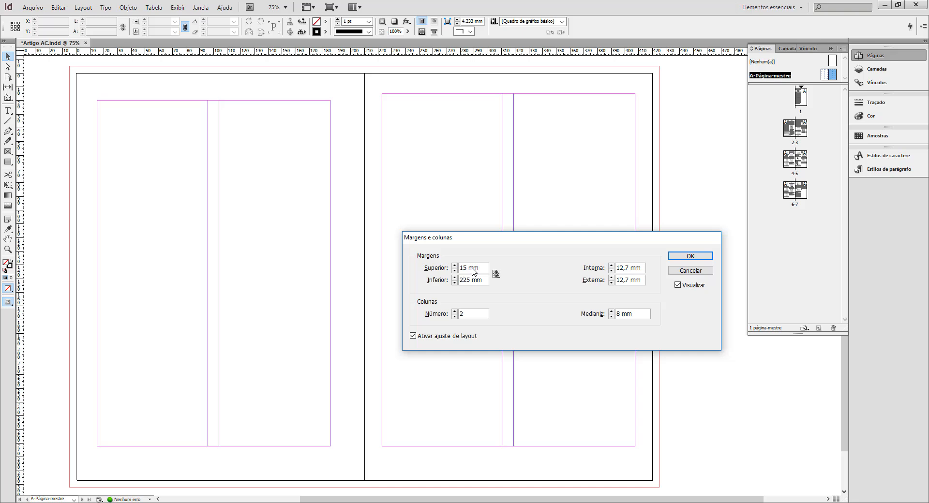
{"action": "key", "text": "BackSpace"}
{"action": "key", "text": "Tab"}
Set the right master page's inside margin to 25 mm and its outside margin to 15 mm.
{"action": "type", "text": "25"}
{"action": "key", "text": "Tab"}
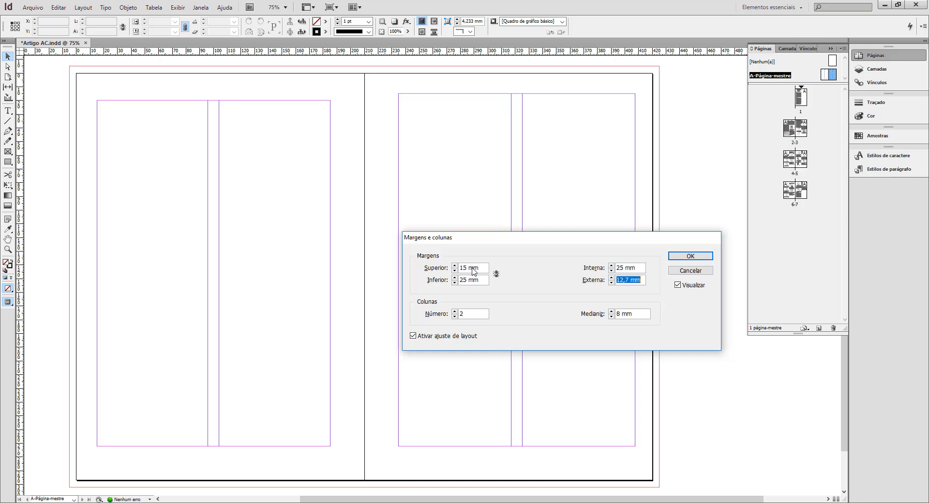
{"action": "type", "text": "15"}
{"action": "key", "text": "Return"}
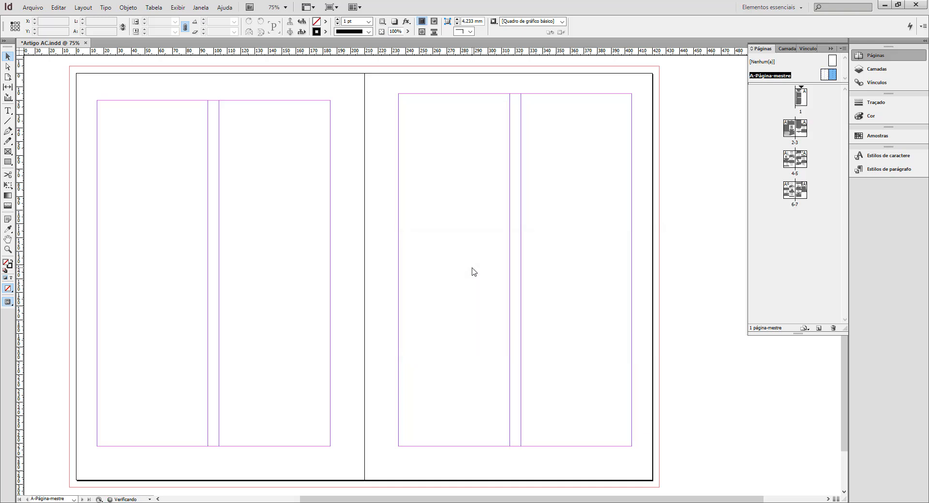
Check the margin settings of the left master page.
{"action": "left_click", "coordinate": [825, 75]}
{"action": "left_click", "coordinate": [82, 8]}
{"action": "left_click", "coordinate": [104, 27]}
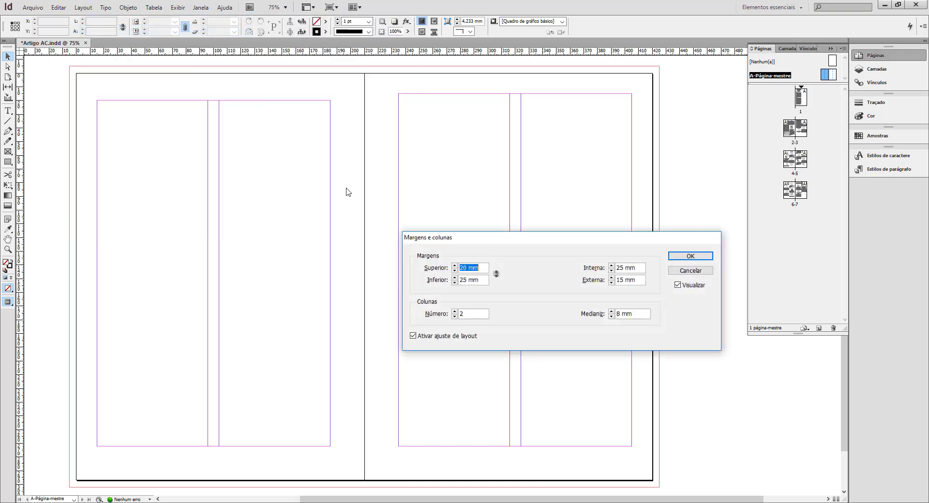
{"action": "left_click", "coordinate": [692, 258]}
{"action": "left_click", "coordinate": [837, 77]}
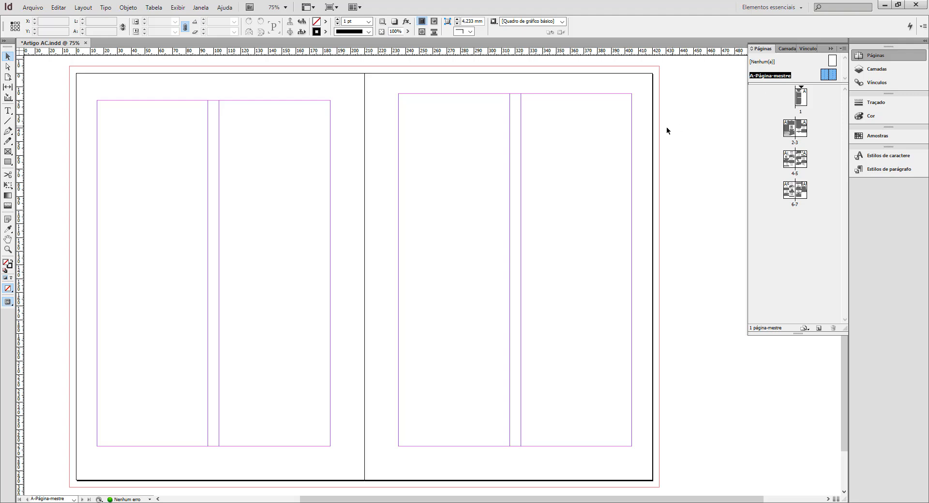
Save the document with the changed master margins.
{"action": "left_click", "coordinate": [33, 7]}
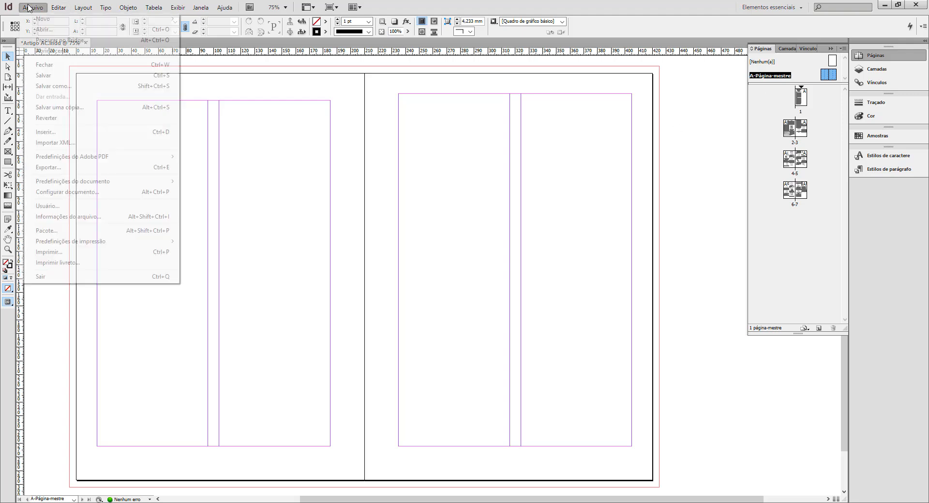
{"action": "left_click", "coordinate": [49, 85]}
{"action": "key", "text": "Escape"}
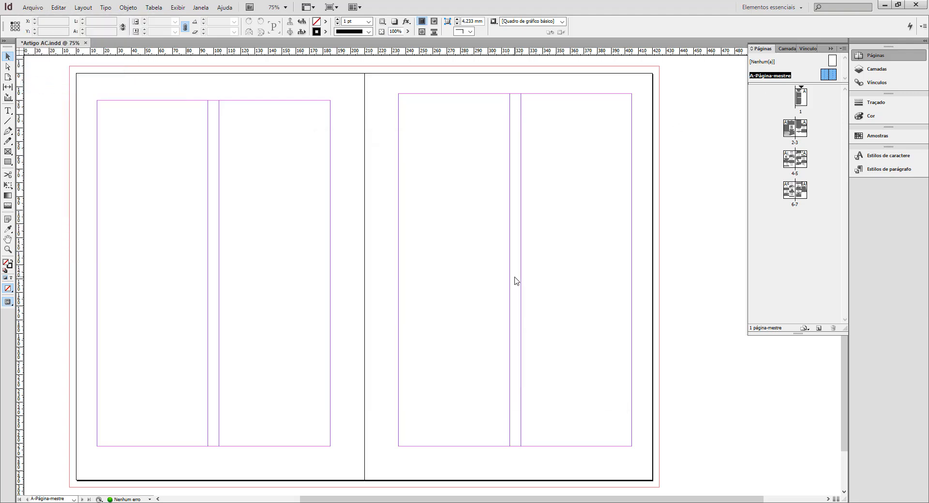
Set the right master page's top margin to 20 mm.
{"action": "double_click", "coordinate": [827, 75]}
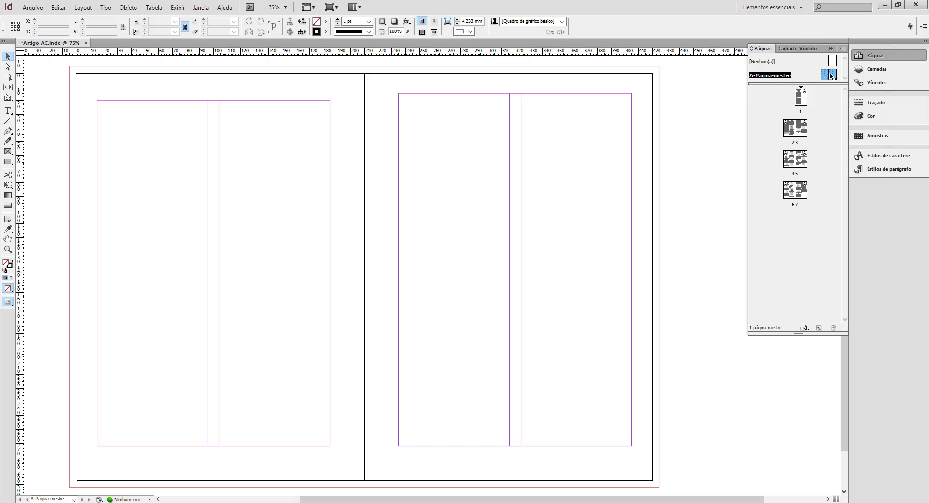
{"action": "left_click", "coordinate": [82, 7]}
{"action": "left_click", "coordinate": [94, 26]}
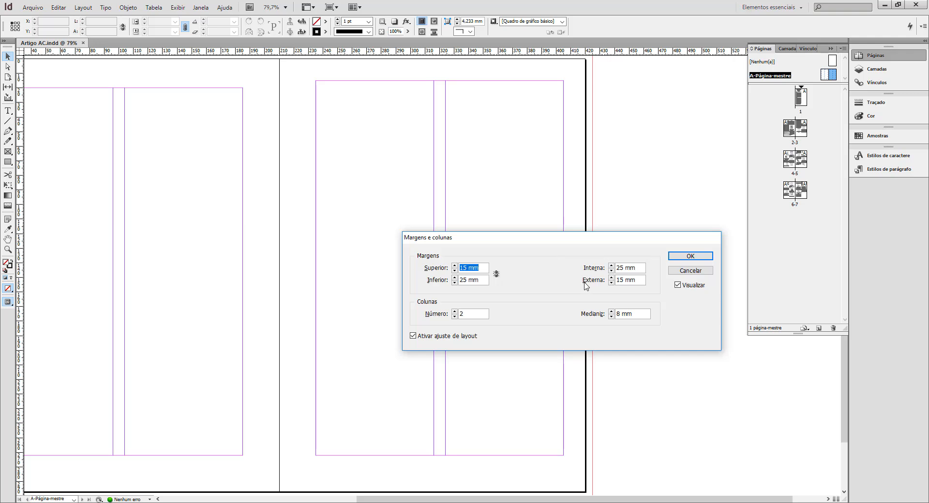
{"action": "type", "text": "20"}
{"action": "key", "text": "Tab"}
{"action": "key", "text": "Left"}
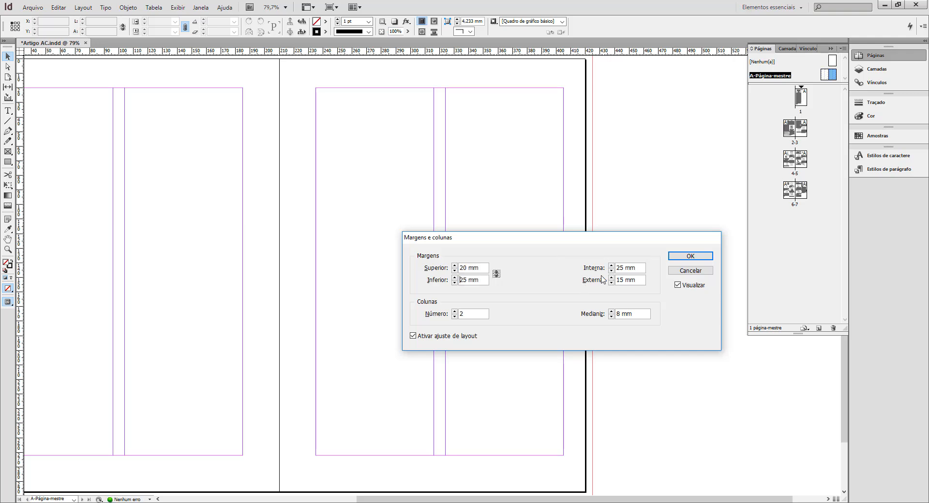
{"action": "left_click", "coordinate": [687, 256]}
Examine the reflowed text and figures on spread 2-3, both with guides and in preview mode.
{"action": "left_click_drag", "start_coordinate": [349, 286], "coordinate": [489, 291]}
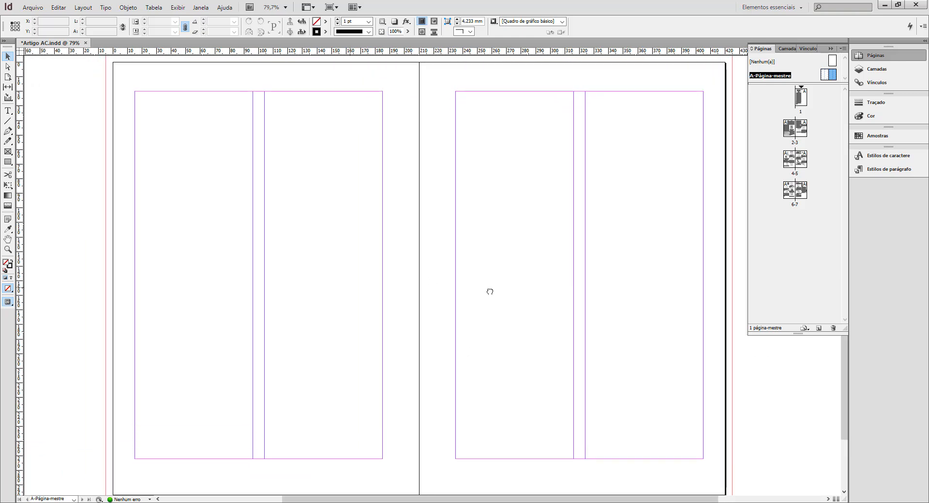
{"action": "double_click", "coordinate": [788, 131]}
{"action": "left_click_drag", "start_coordinate": [544, 244], "coordinate": [276, 258]}
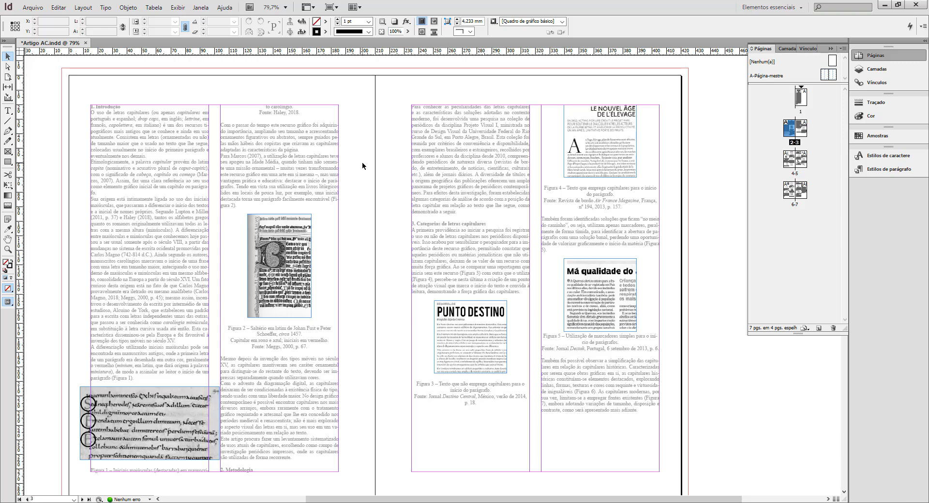
{"action": "key", "text": "w"}
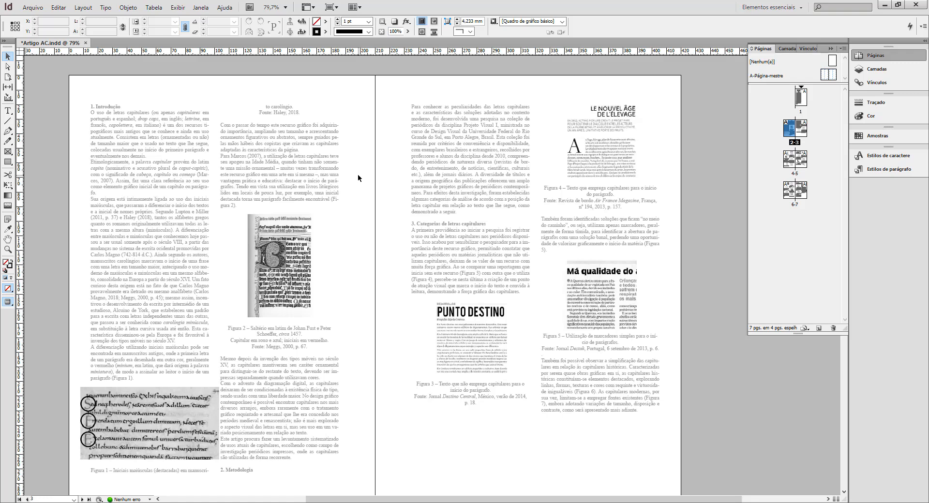
Select both pages of A-Página-mestre and set their inside margin to 20 mm.
{"action": "double_click", "coordinate": [828, 75]}
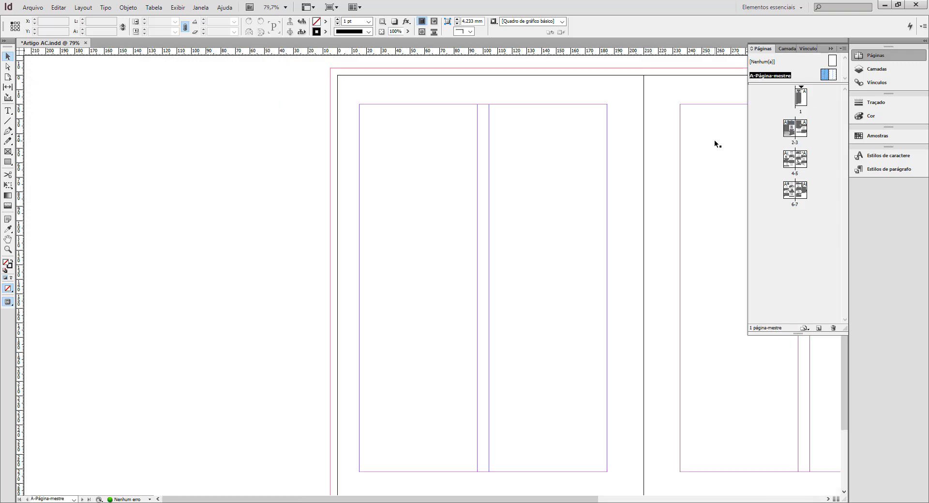
{"action": "left_click_drag", "start_coordinate": [626, 235], "coordinate": [373, 257]}
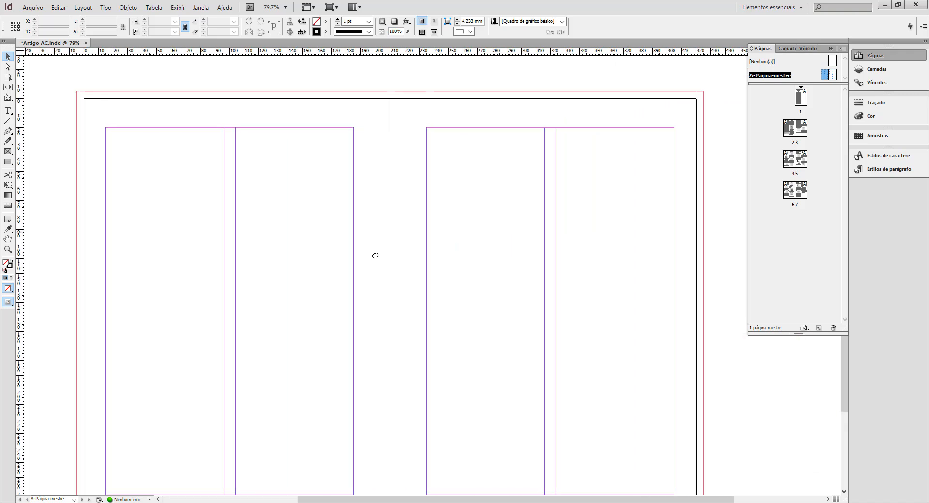
{"action": "left_click", "coordinate": [828, 75]}
{"action": "left_click", "coordinate": [87, 7]}
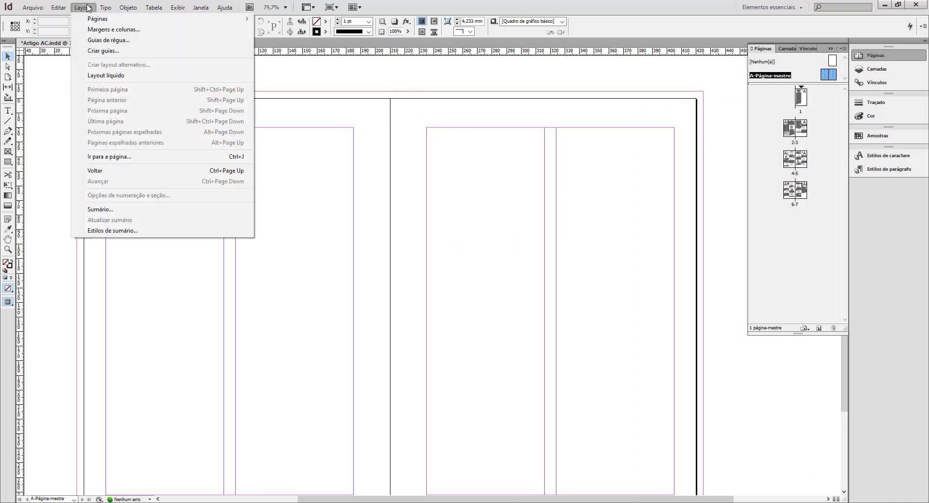
{"action": "left_click", "coordinate": [113, 29]}
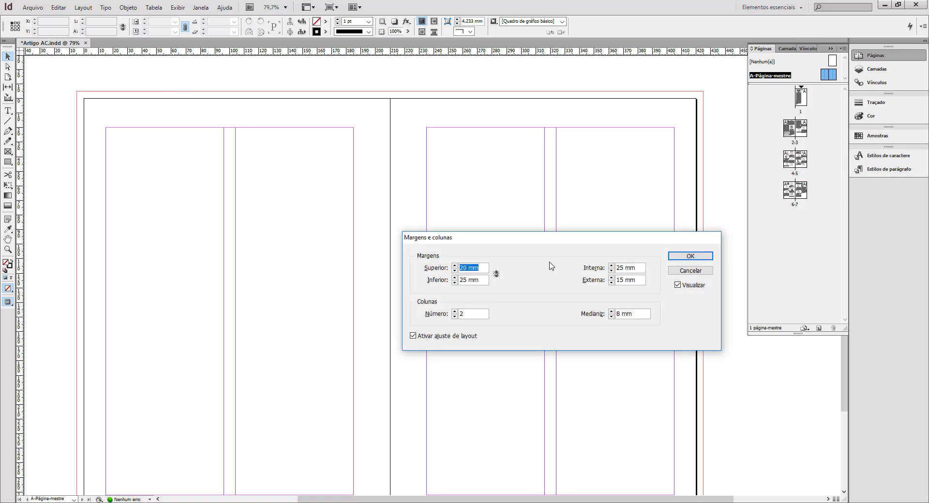
{"action": "left_click", "coordinate": [621, 267]}
{"action": "type", "text": "20"}
{"action": "left_click", "coordinate": [636, 281]}
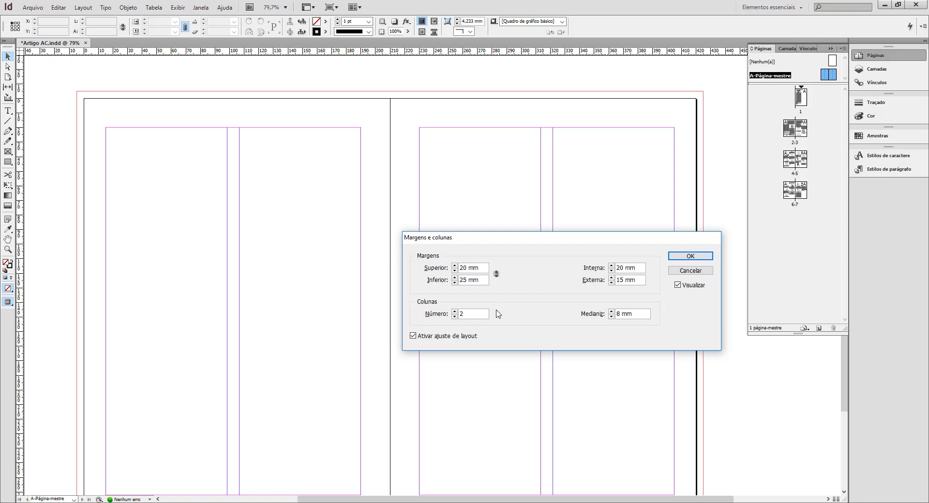
Set the column gutter of both master pages to 10 mm and check the article on spread 2-3.
{"action": "left_click_drag", "start_coordinate": [621, 315], "coordinate": [609, 315]}
{"action": "type", "text": "10"}
{"action": "left_click", "coordinate": [637, 267]}
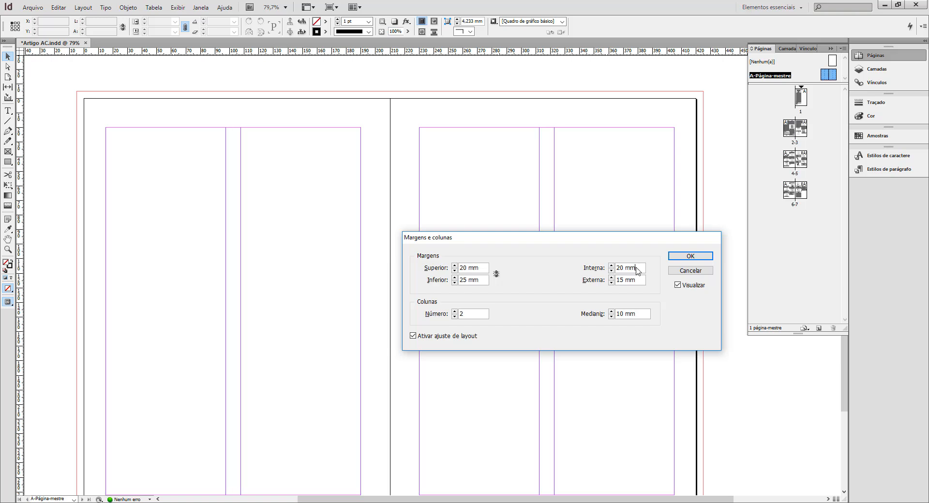
{"action": "left_click", "coordinate": [695, 257]}
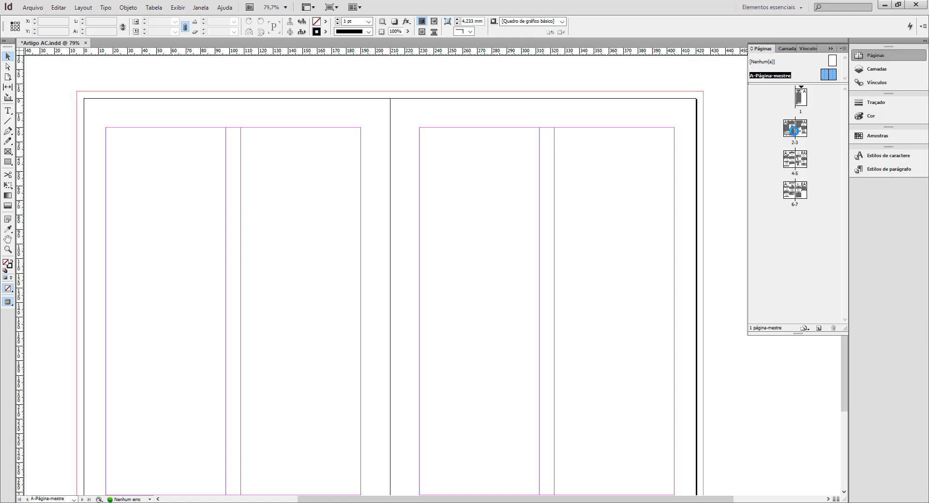
{"action": "double_click", "coordinate": [792, 135]}
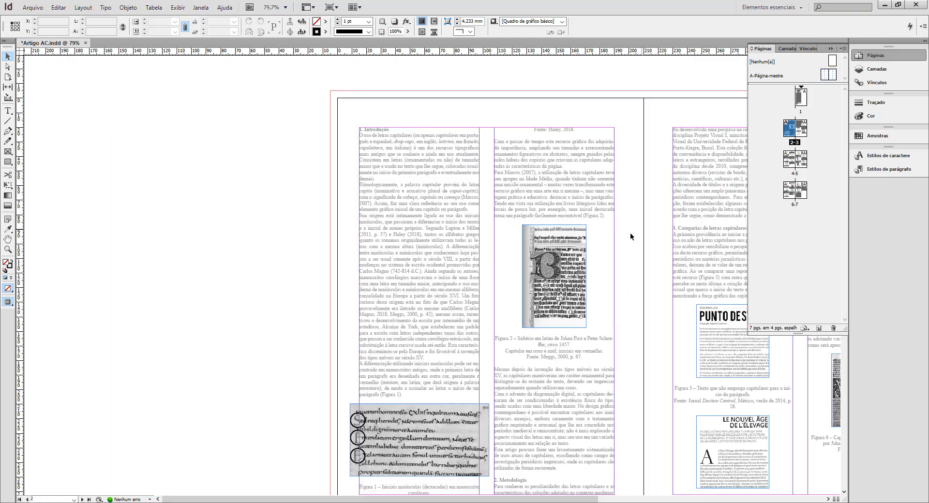
Show spread 2-3 in preview mode and review the paragraph styles Título 01, Título 02, Corpo de texto and Legendas.
{"action": "key", "text": "w"}
{"action": "left_click_drag", "start_coordinate": [629, 272], "coordinate": [390, 246]}
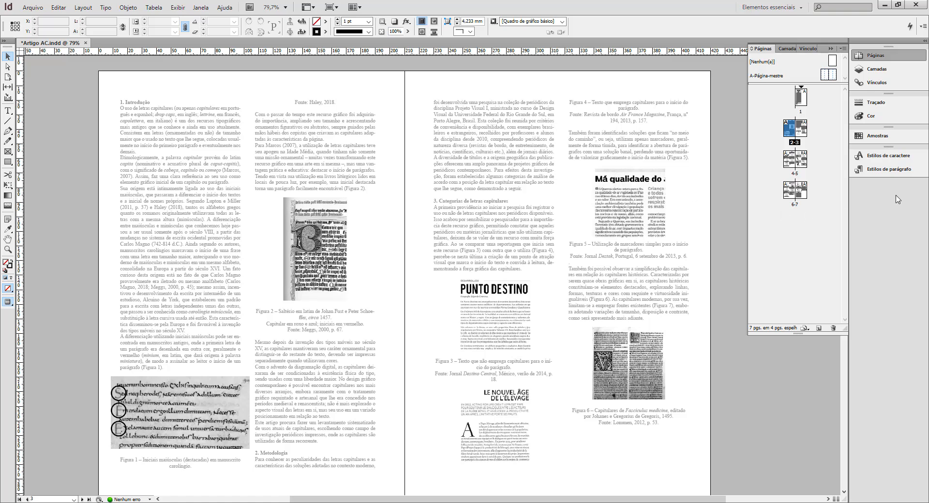
{"action": "left_click", "coordinate": [891, 171]}
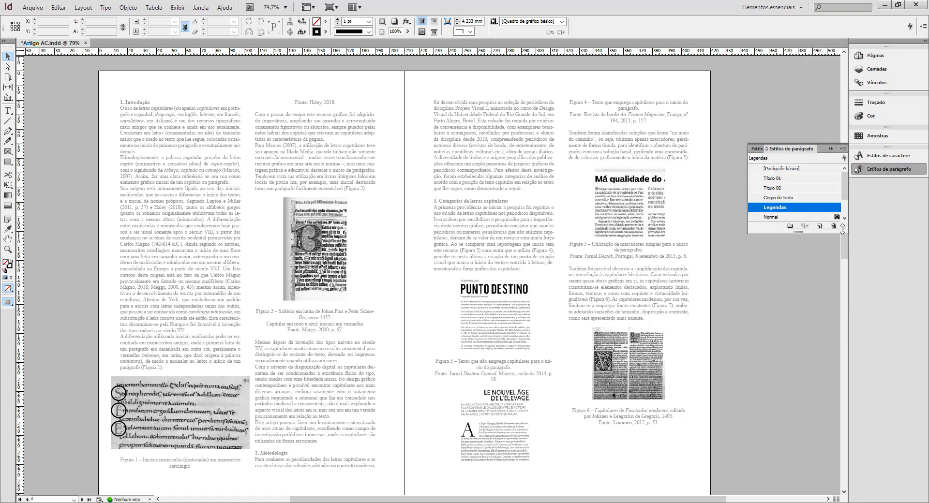
{"action": "left_click_drag", "start_coordinate": [836, 312], "coordinate": [837, 344]}
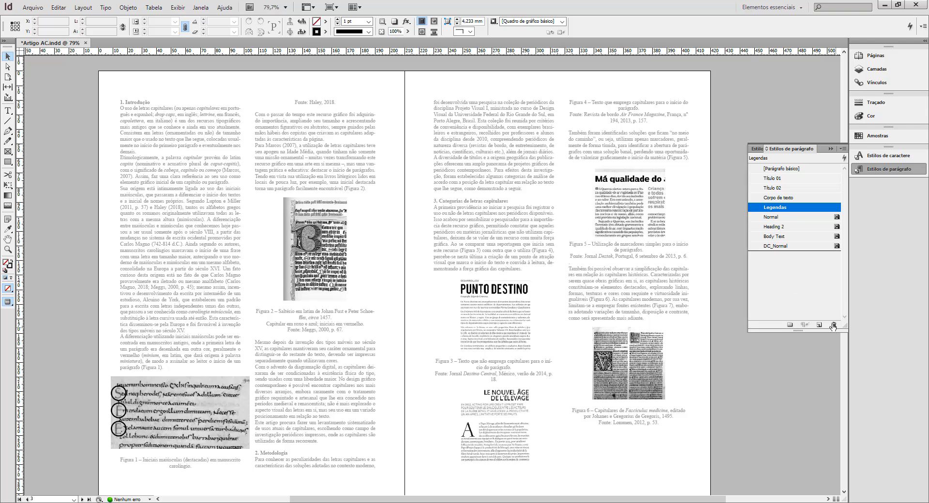
{"action": "left_click", "coordinate": [779, 181]}
{"action": "left_click", "coordinate": [779, 187]}
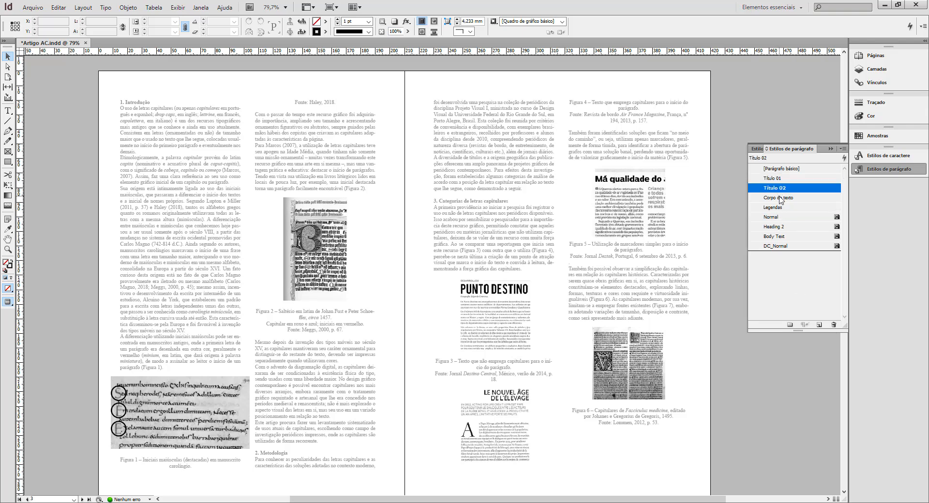
{"action": "left_click", "coordinate": [781, 199]}
{"action": "left_click", "coordinate": [790, 208]}
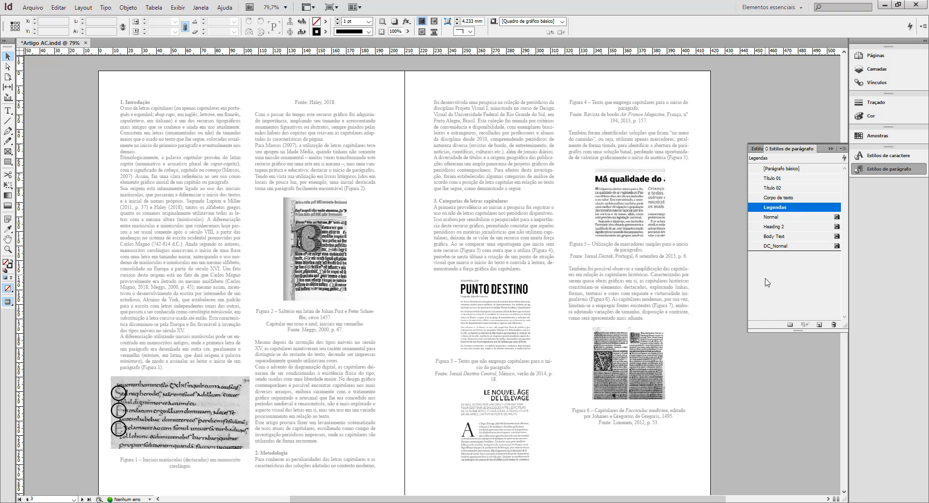
Try deleting the imported Normal paragraph style with Corpo de texto as its replacement.
{"action": "left_click", "coordinate": [793, 218]}
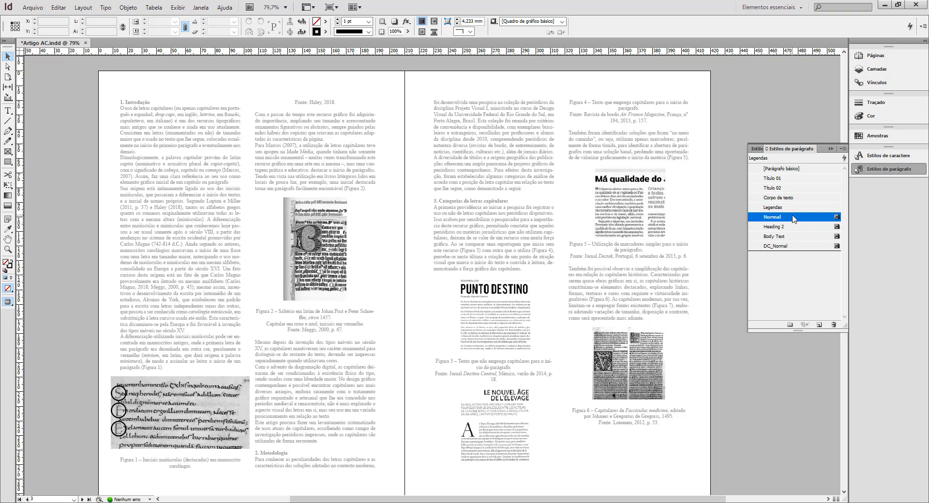
{"action": "left_click", "coordinate": [833, 325]}
{"action": "left_click", "coordinate": [496, 256]}
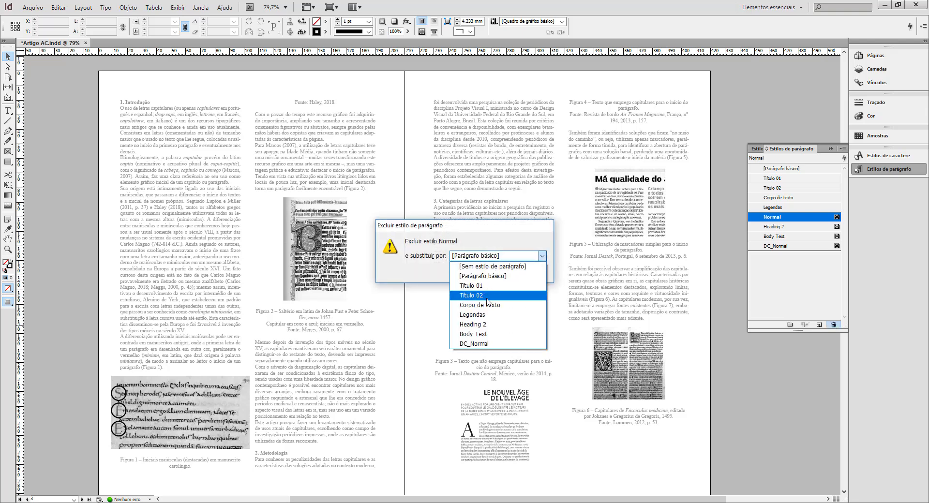
{"action": "left_click", "coordinate": [479, 305]}
{"action": "left_click", "coordinate": [472, 270]}
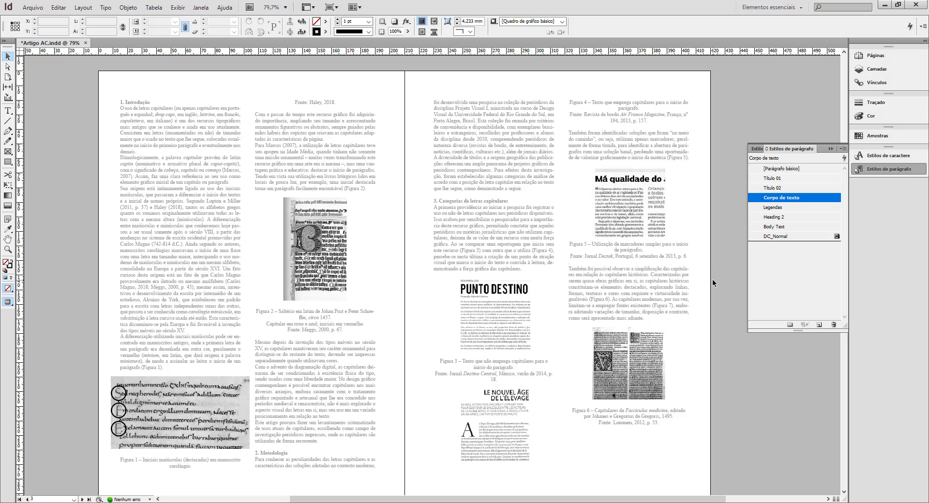
Set the default character style to [Nenhum(a)] and widen the styles panel so the full names fit.
{"action": "left_click", "coordinate": [756, 149]}
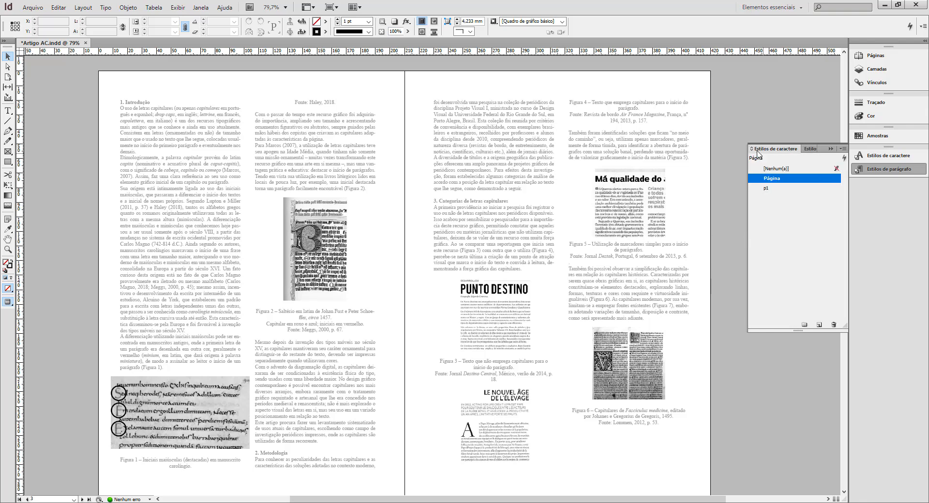
{"action": "left_click", "coordinate": [778, 169]}
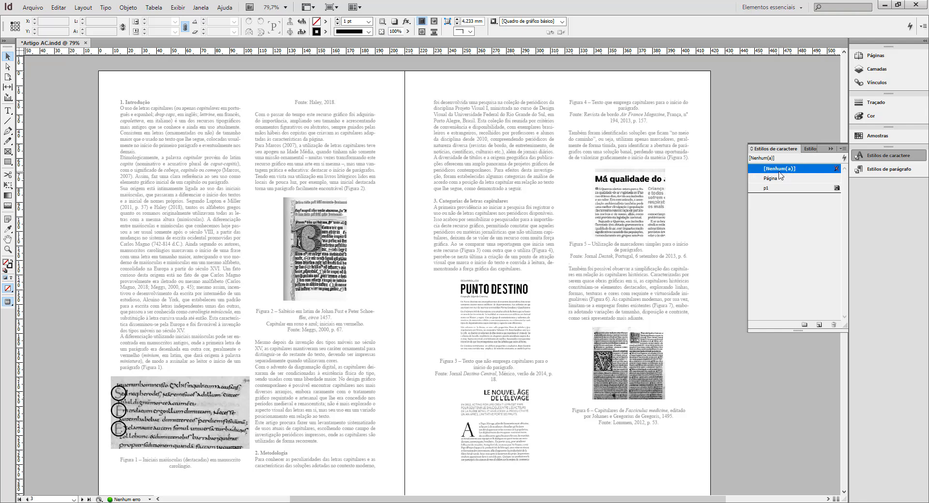
{"action": "left_click_drag", "start_coordinate": [749, 173], "coordinate": [709, 173]}
{"action": "left_click", "coordinate": [789, 149]}
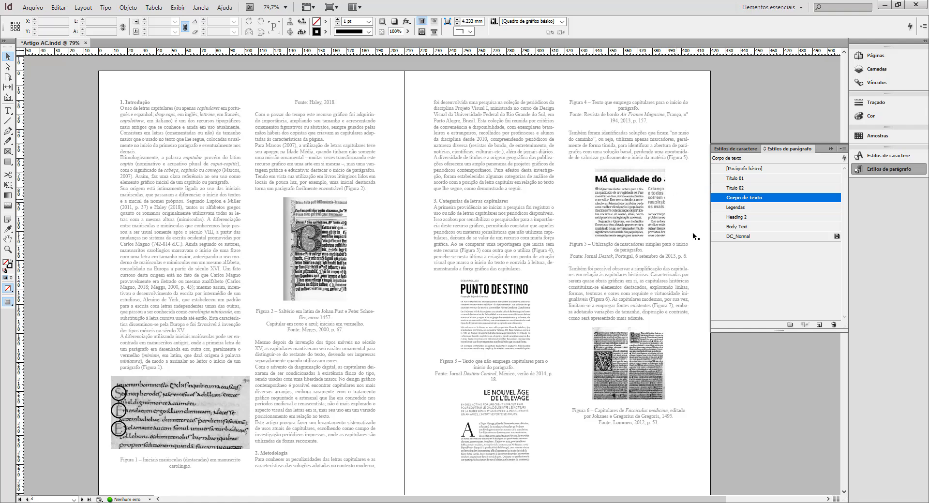
Undo the deletion of the Normal paragraph style and select [Nenhum(a)] as the default character style.
{"action": "key", "text": "ctrl+z"}
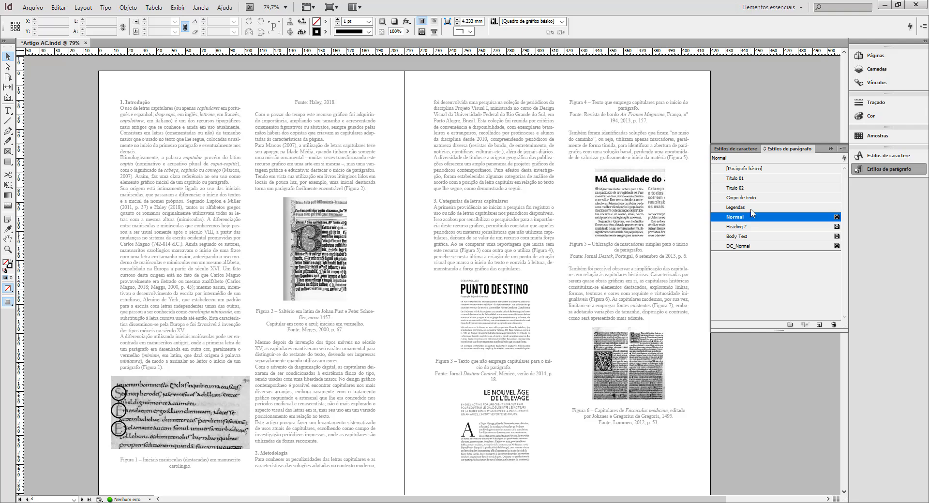
{"action": "left_click", "coordinate": [739, 148]}
{"action": "left_click", "coordinate": [748, 171]}
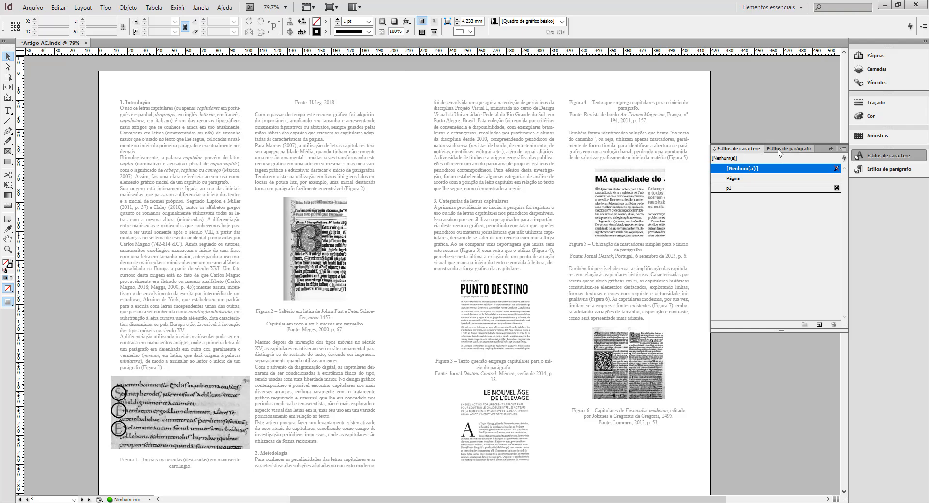
{"action": "left_click", "coordinate": [780, 149]}
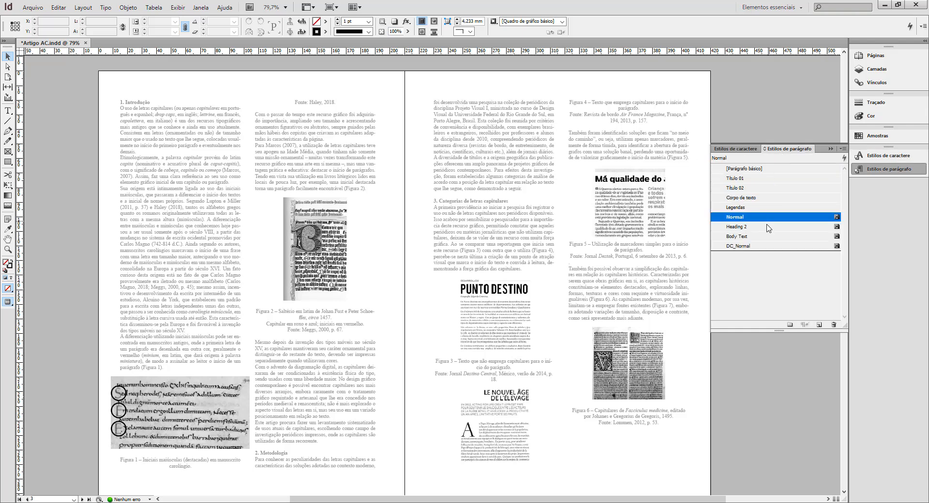
Delete the Normal paragraph style and replace it with Corpo de texto.
{"action": "left_click", "coordinate": [833, 325]}
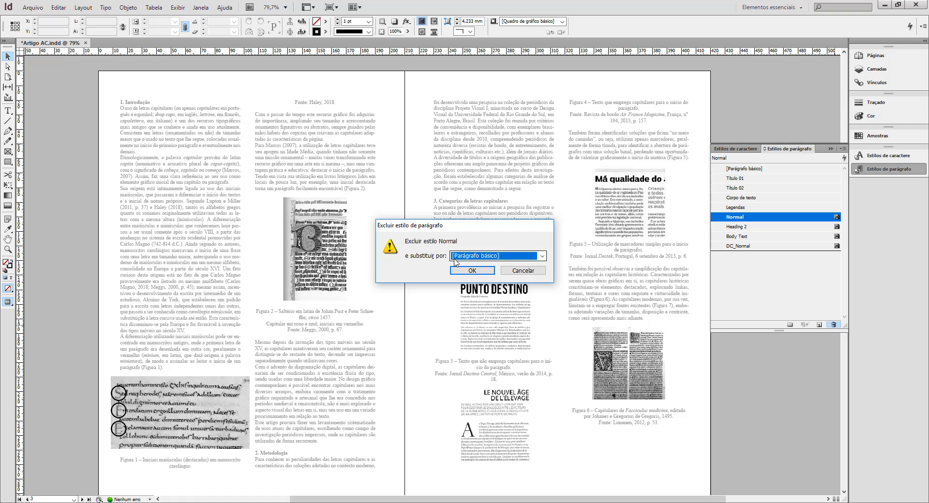
{"action": "left_click", "coordinate": [474, 256]}
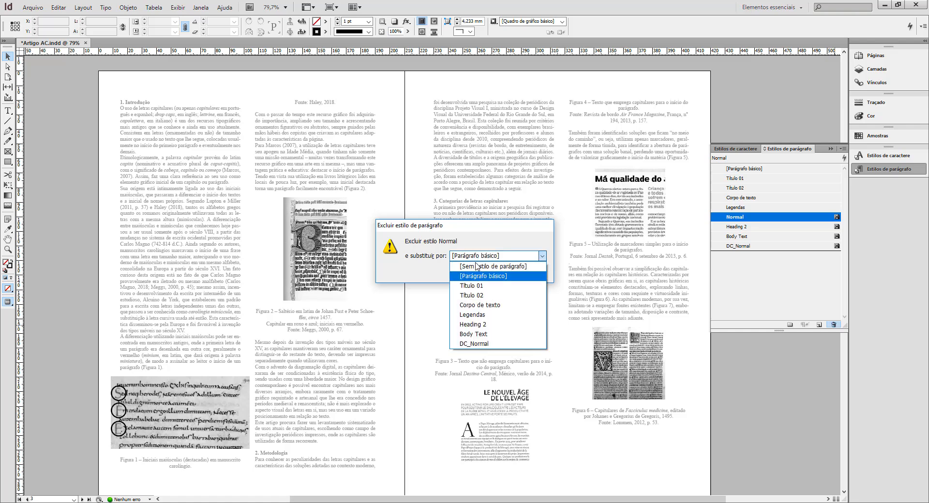
{"action": "left_click", "coordinate": [477, 297]}
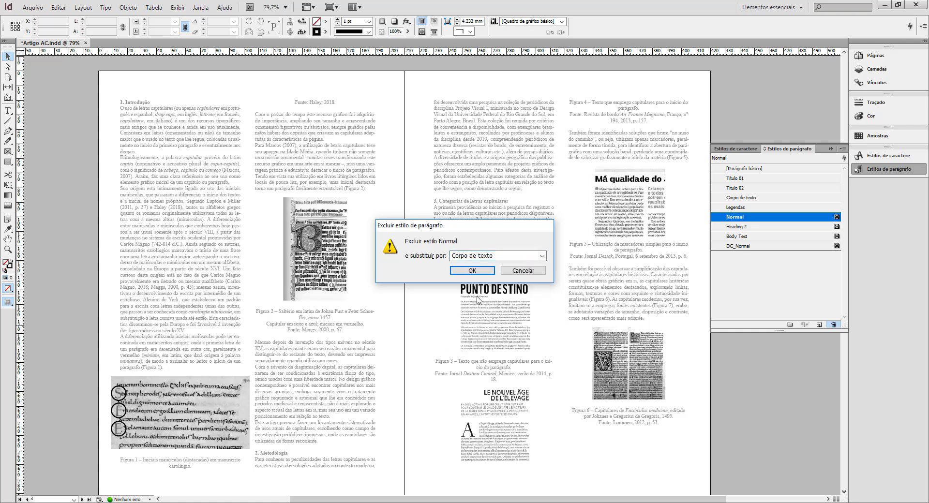
{"action": "left_click", "coordinate": [474, 274]}
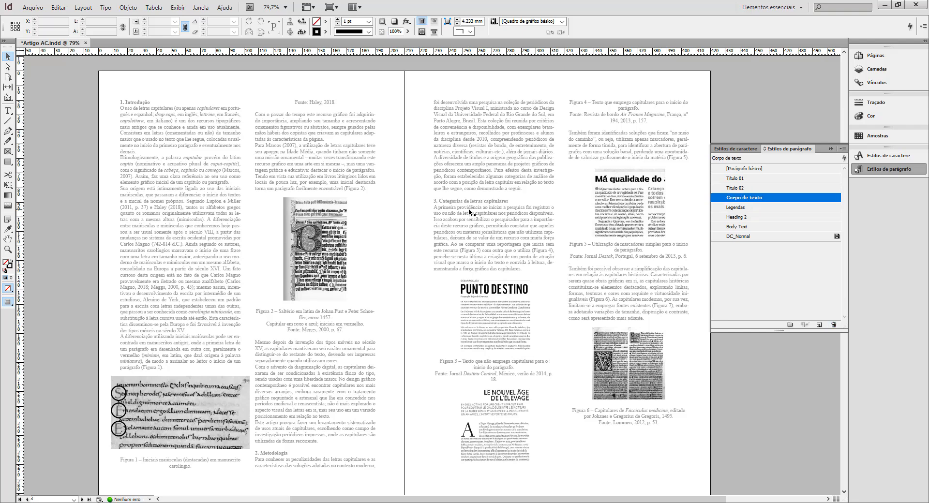
Apply the Corpo de texto paragraph style to the first-column text frame on page 2 and deselect the frame.
{"action": "left_click", "coordinate": [178, 196]}
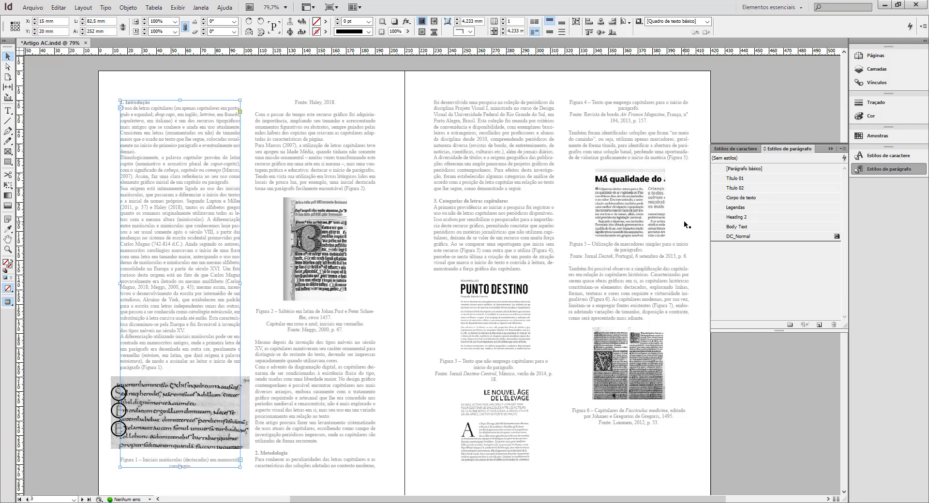
{"action": "left_click", "coordinate": [748, 198]}
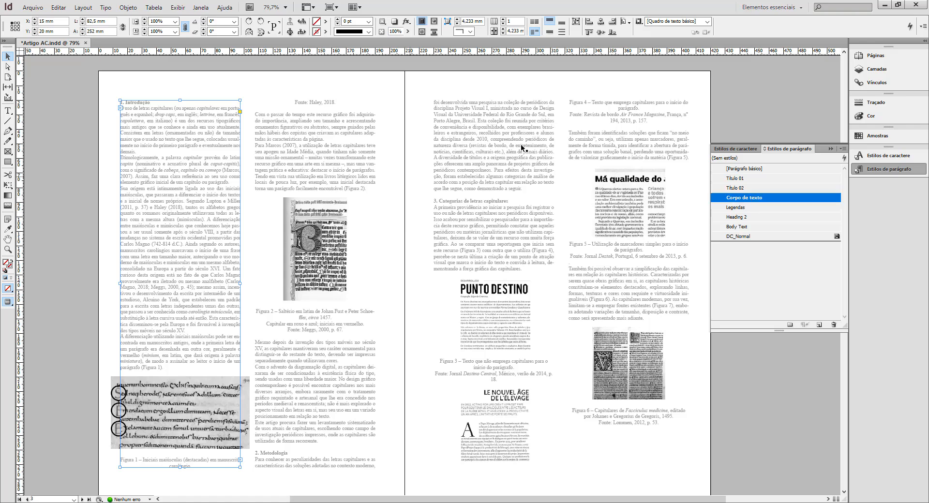
{"action": "left_click", "coordinate": [770, 110]}
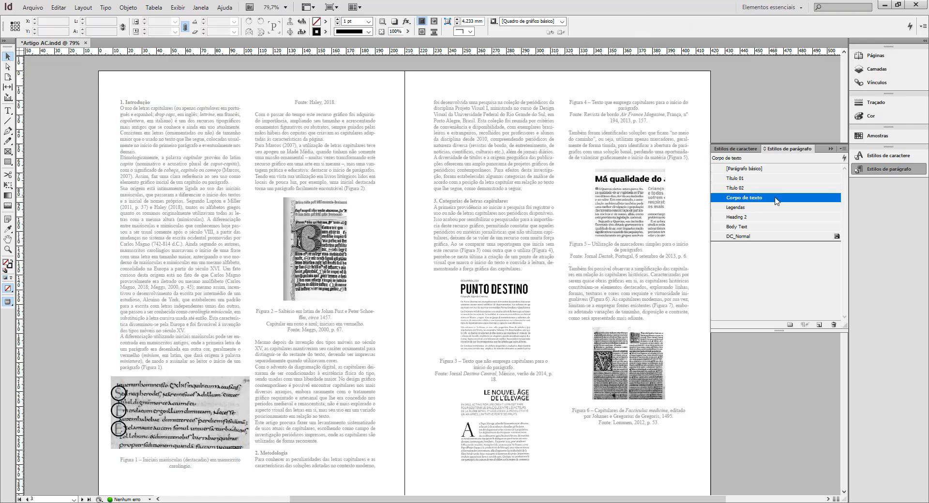
Check the character colour setting in the Corpo de texto style's options.
{"action": "double_click", "coordinate": [780, 201]}
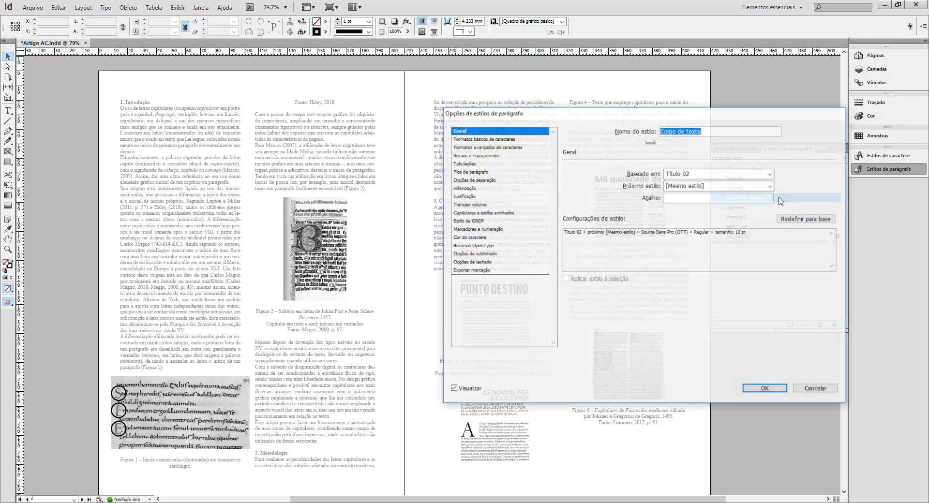
{"action": "left_click", "coordinate": [483, 238]}
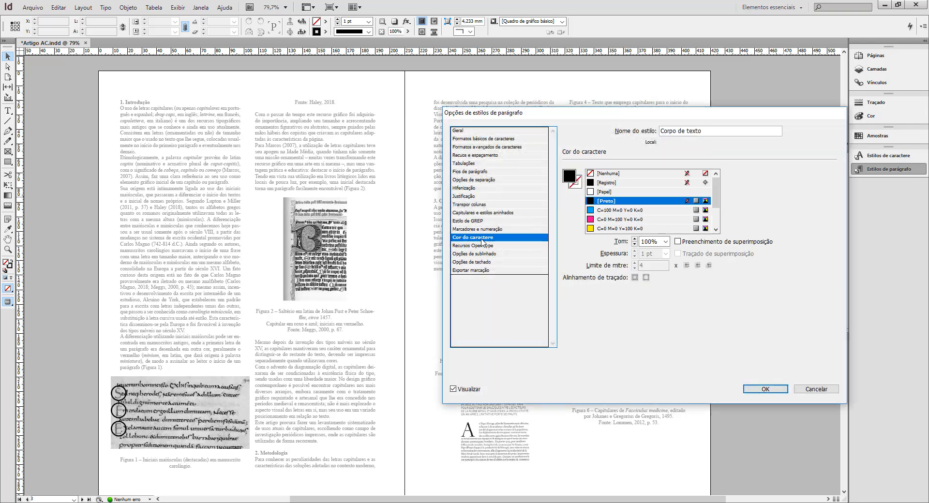
{"action": "left_click", "coordinate": [765, 389]}
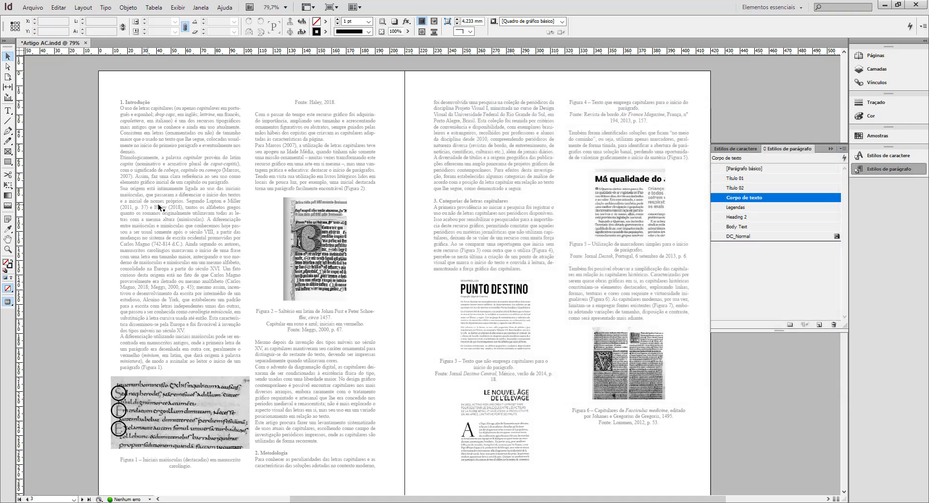
Clear the style overrides on one line of the introduction text on page 2.
{"action": "double_click", "coordinate": [167, 203]}
{"action": "triple_click", "coordinate": [167, 204]}
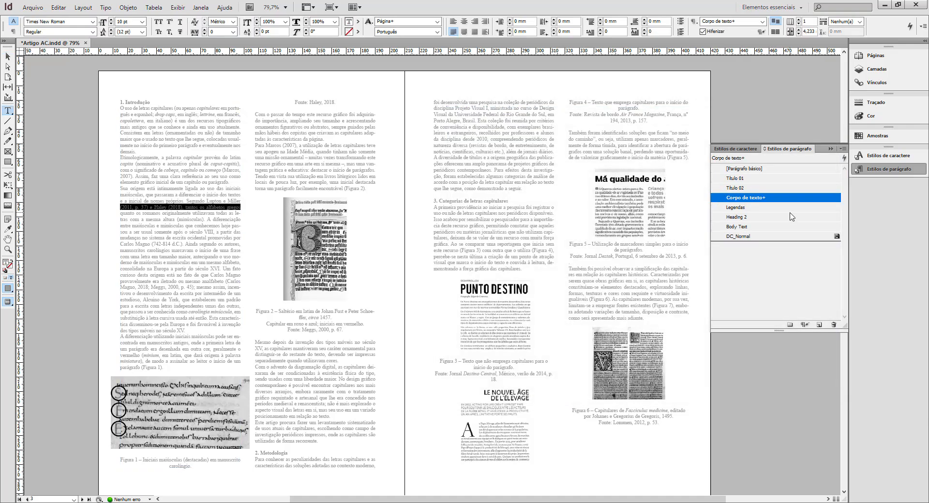
{"action": "left_click", "coordinate": [805, 324]}
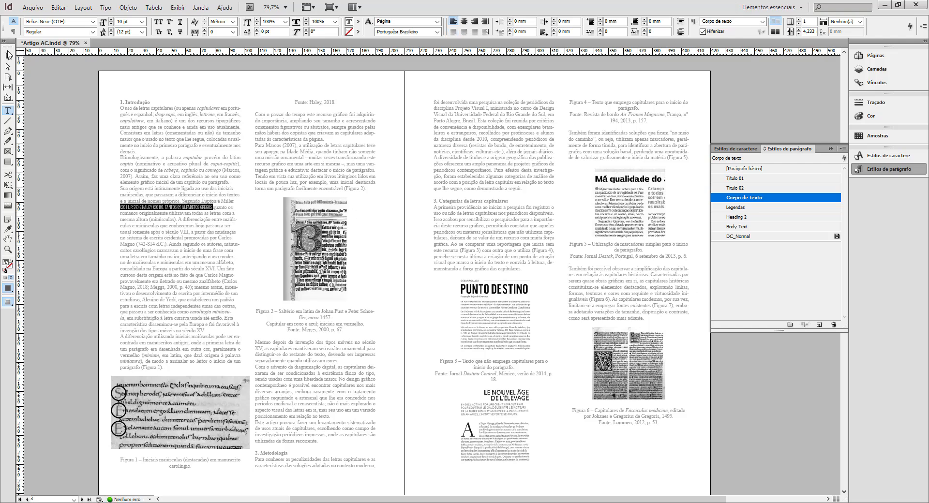
{"action": "key", "text": "Escape"}
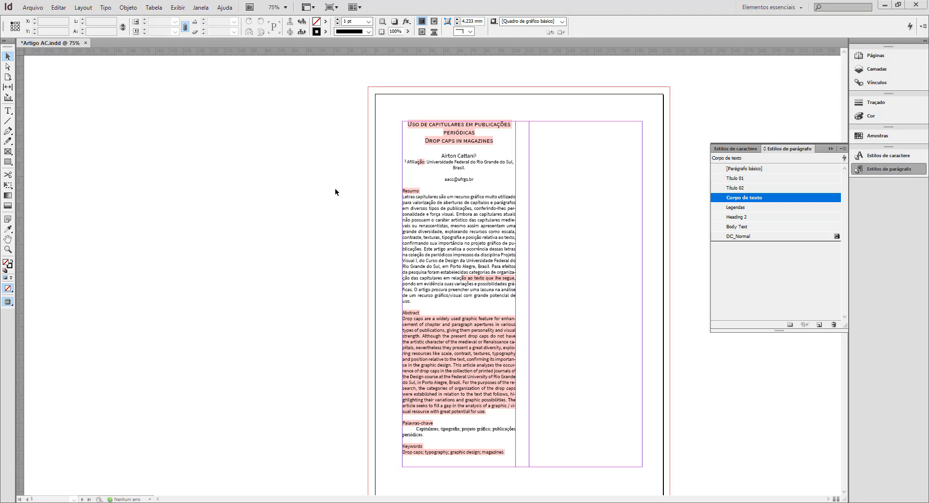
Save the document Artigo AC.indd and check its list of character styles.
{"action": "left_click", "coordinate": [34, 13]}
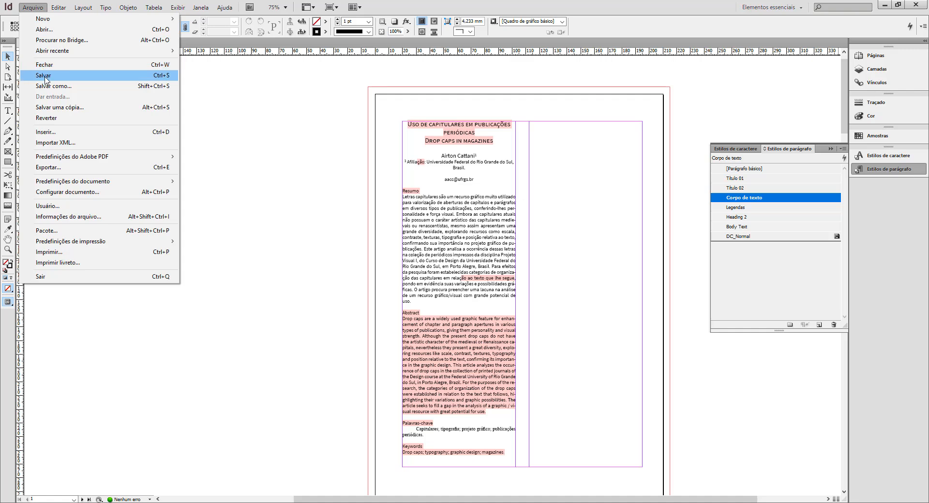
{"action": "left_click", "coordinate": [46, 75]}
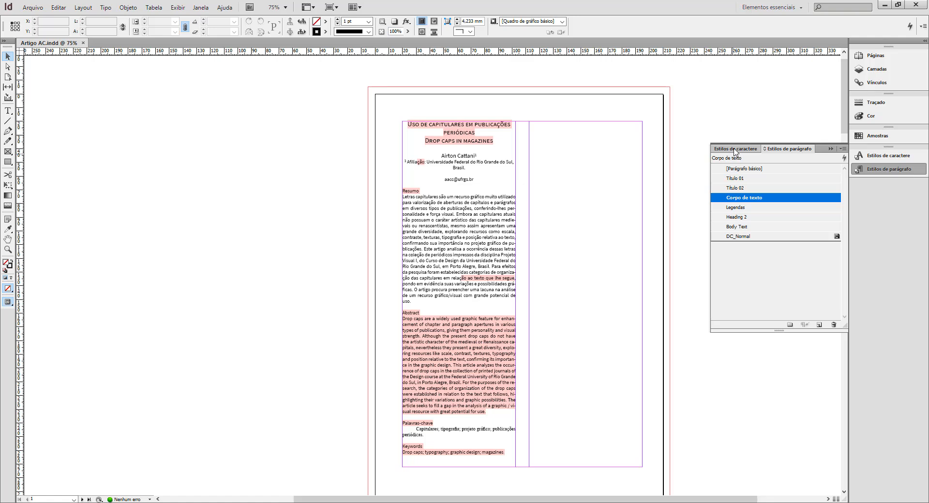
{"action": "left_click", "coordinate": [734, 150]}
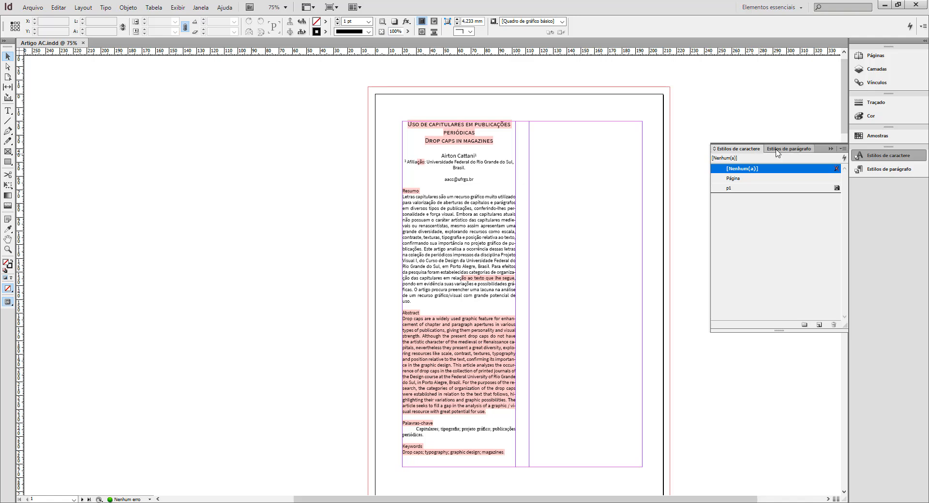
{"action": "left_click", "coordinate": [777, 151]}
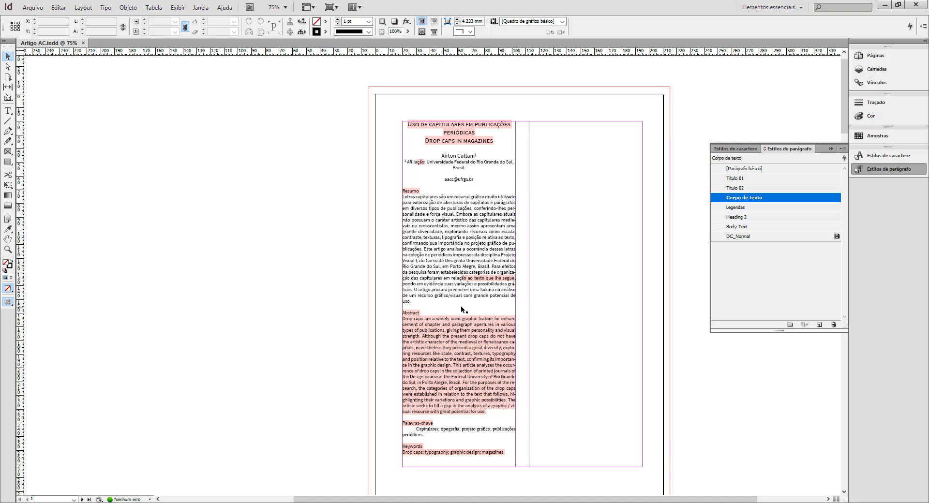
Check the DC_Normal style and which paragraph style the highlighted Resumo and Abstract text on page 1 uses.
{"action": "left_click", "coordinate": [761, 246]}
{"action": "left_click", "coordinate": [761, 238]}
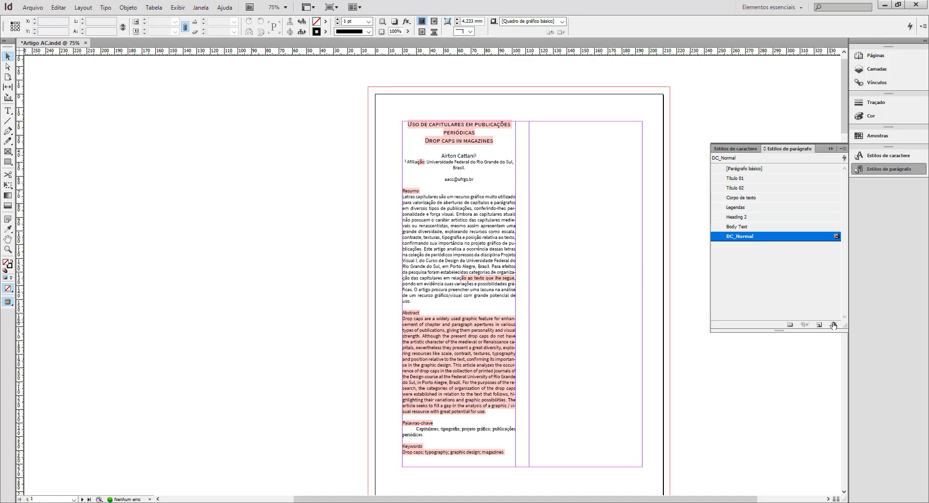
{"action": "double_click", "coordinate": [470, 278]}
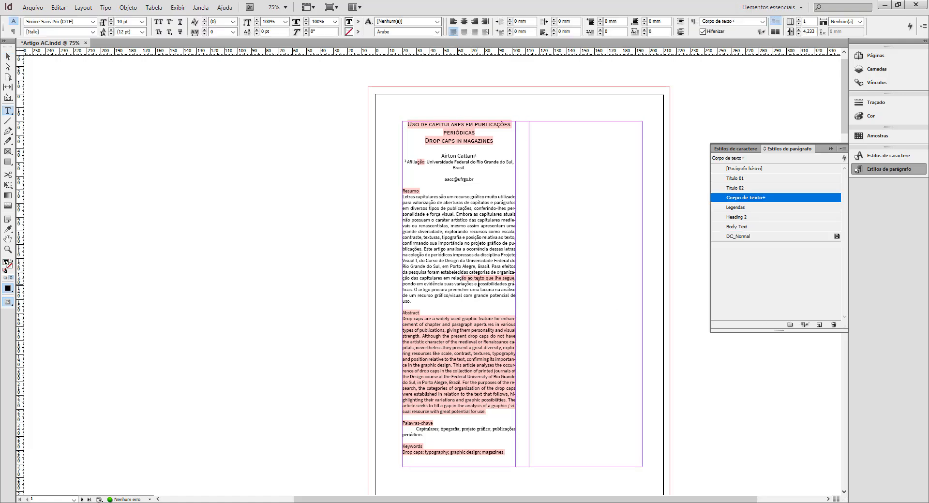
{"action": "left_click", "coordinate": [453, 279]}
{"action": "double_click", "coordinate": [467, 341]}
Delete the imported DC_Normal paragraph style, replacing it with Corpo de texto.
{"action": "left_click", "coordinate": [7, 56]}
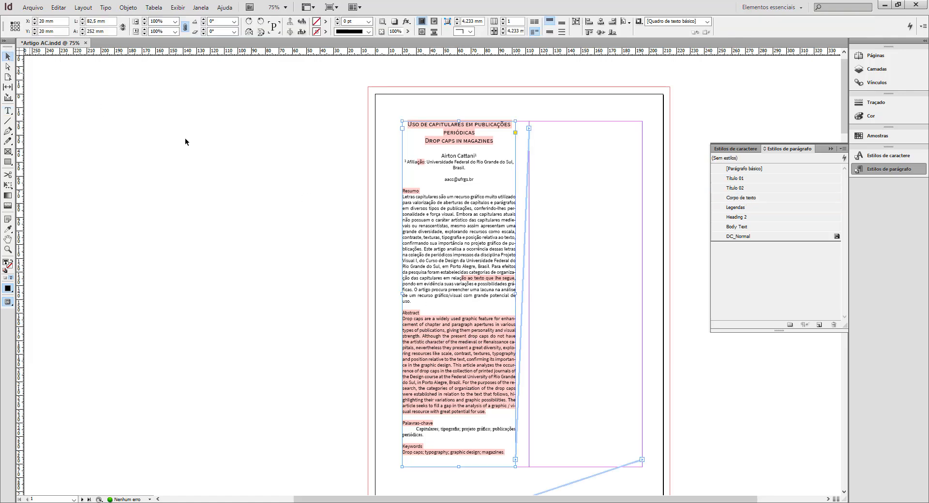
{"action": "left_click", "coordinate": [769, 237]}
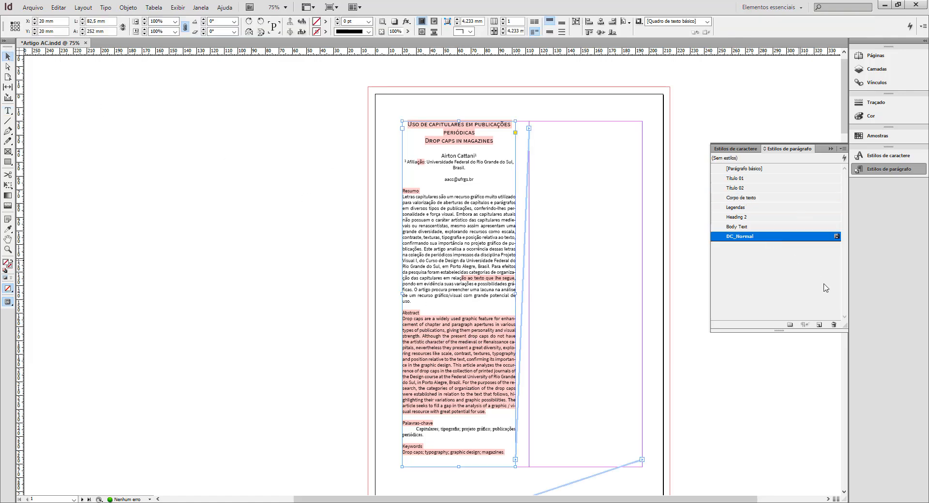
{"action": "left_click", "coordinate": [834, 324]}
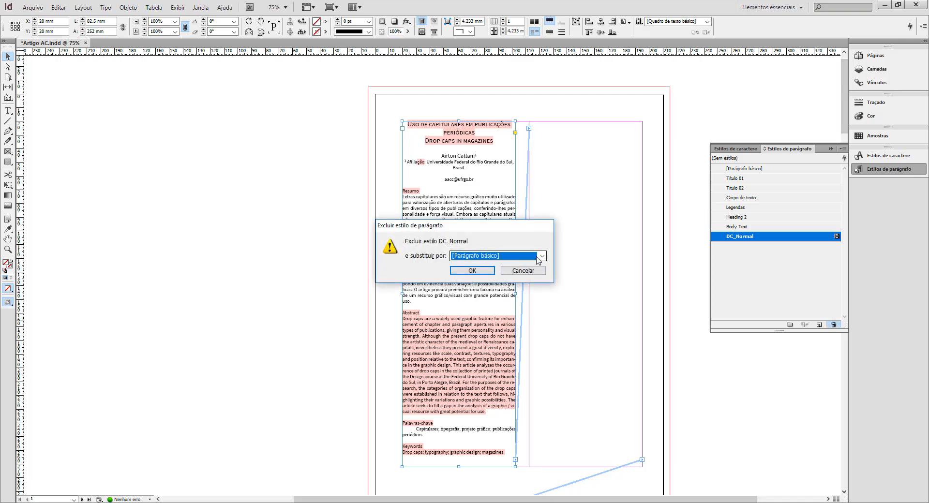
{"action": "left_click", "coordinate": [542, 256]}
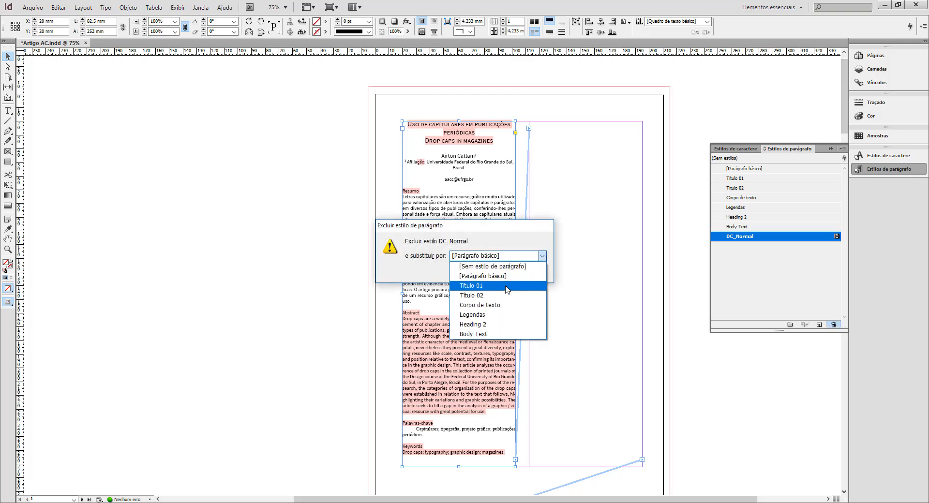
{"action": "left_click", "coordinate": [484, 305]}
{"action": "left_click", "coordinate": [467, 272]}
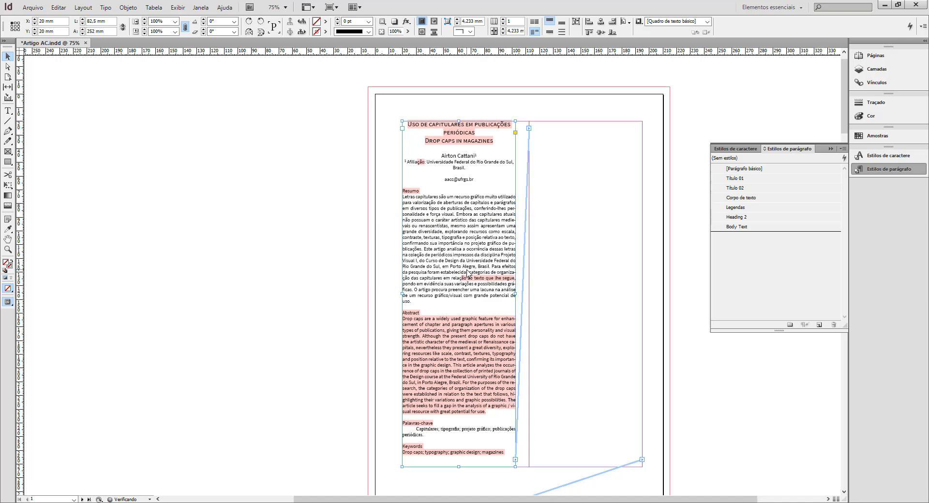
Delete the imported Body Text paragraph style, substituting Corpo de texto for it.
{"action": "left_click", "coordinate": [769, 228]}
{"action": "left_click", "coordinate": [834, 324]}
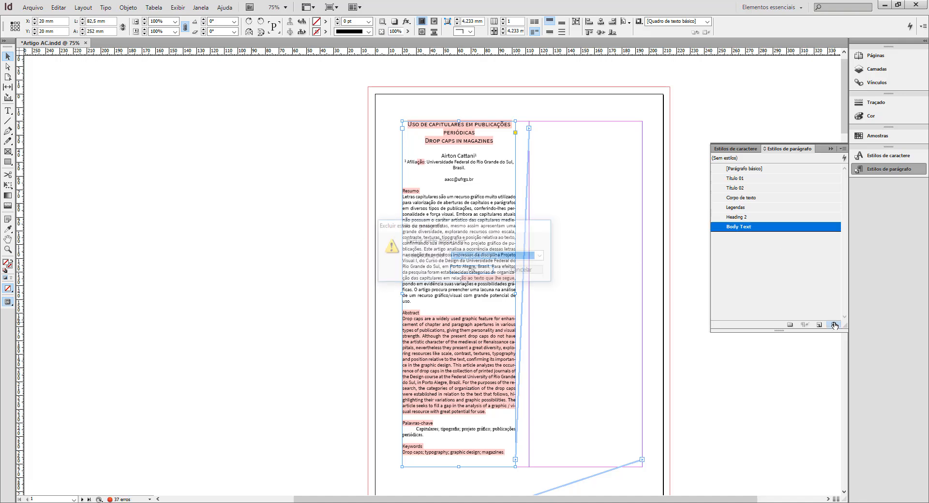
{"action": "left_click", "coordinate": [523, 256]}
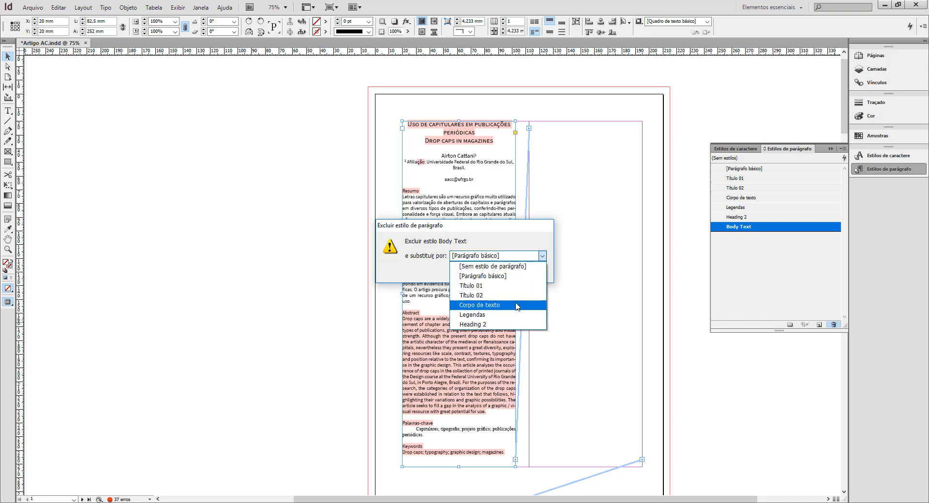
{"action": "left_click", "coordinate": [480, 305]}
{"action": "left_click", "coordinate": [479, 272]}
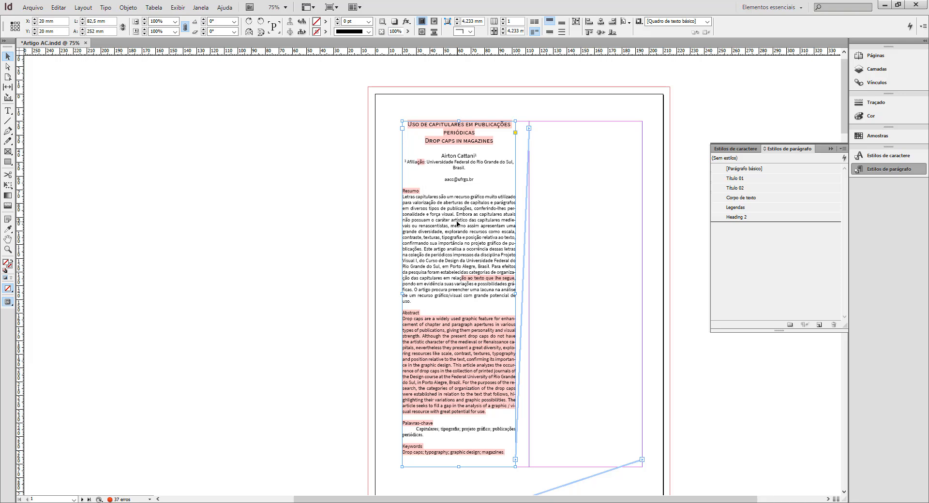
{"action": "left_click", "coordinate": [236, 238]}
Look through the article's spreads for text that is still highlighted after the style replacements.
{"action": "left_click", "coordinate": [479, 315], "text": "ctrl+alt"}
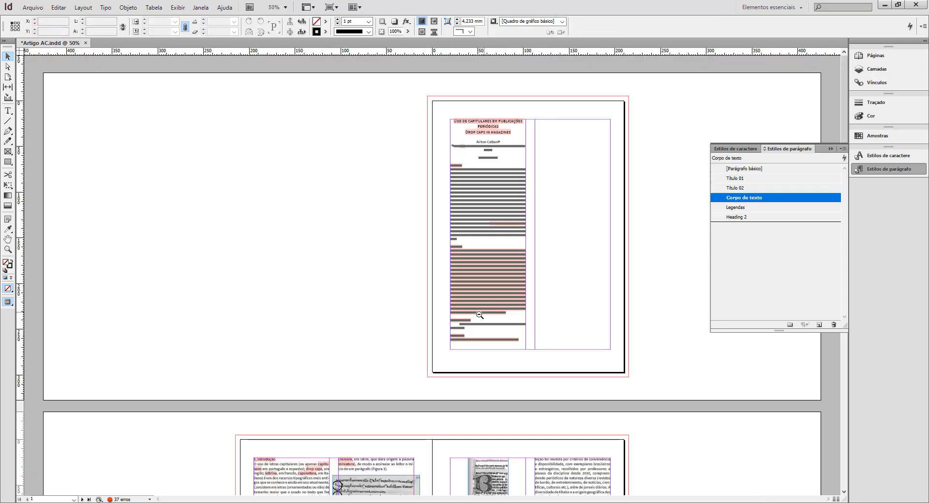
{"action": "left_click", "coordinate": [492, 295], "text": "ctrl+alt"}
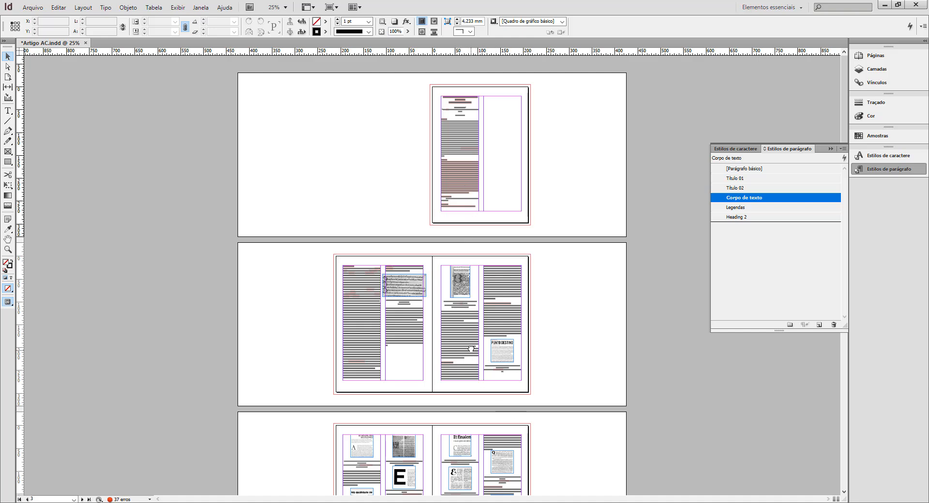
{"action": "left_click_drag", "start_coordinate": [471, 349], "coordinate": [474, 279]}
{"action": "left_click", "coordinate": [473, 279], "text": "ctrl"}
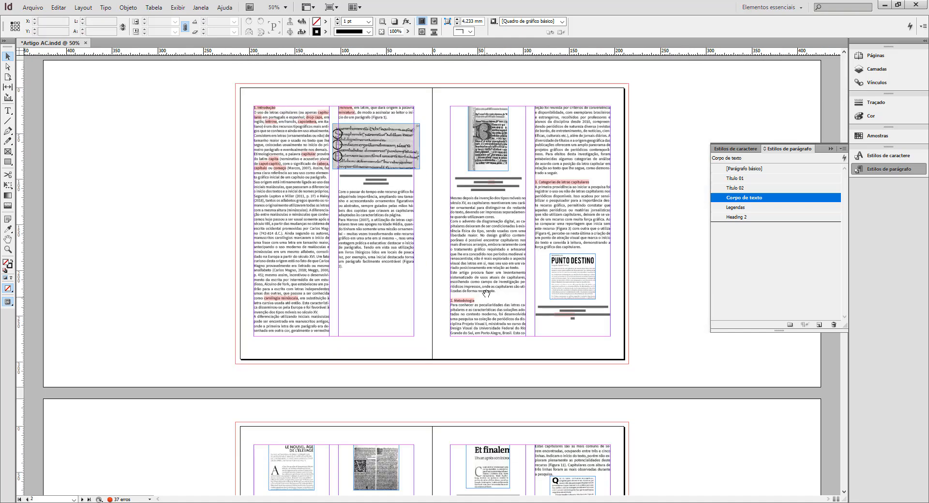
{"action": "key", "text": "ctrl+minus"}
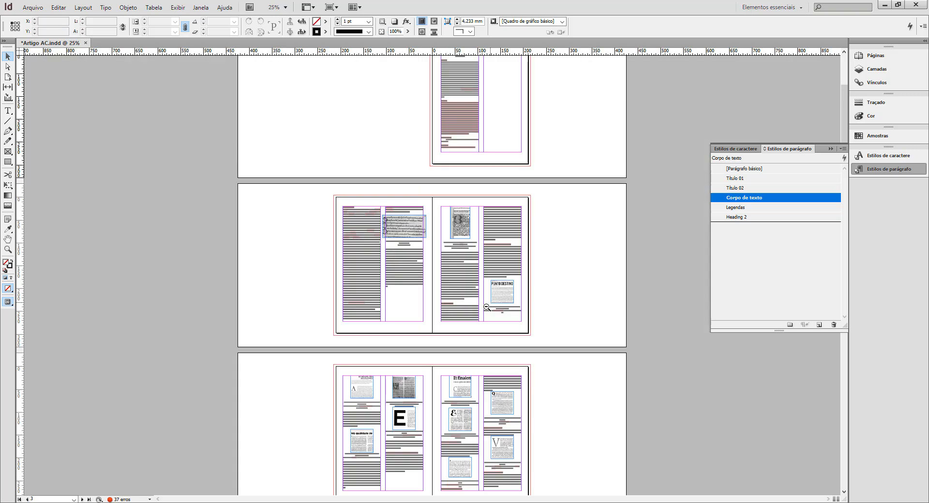
{"action": "scroll", "coordinate": [474, 314], "scroll_direction": "down", "scroll_amount": 3}
{"action": "scroll", "coordinate": [490, 293], "scroll_direction": "down", "scroll_amount": 6}
{"action": "scroll", "coordinate": [484, 242], "scroll_direction": "up", "scroll_amount": 18}
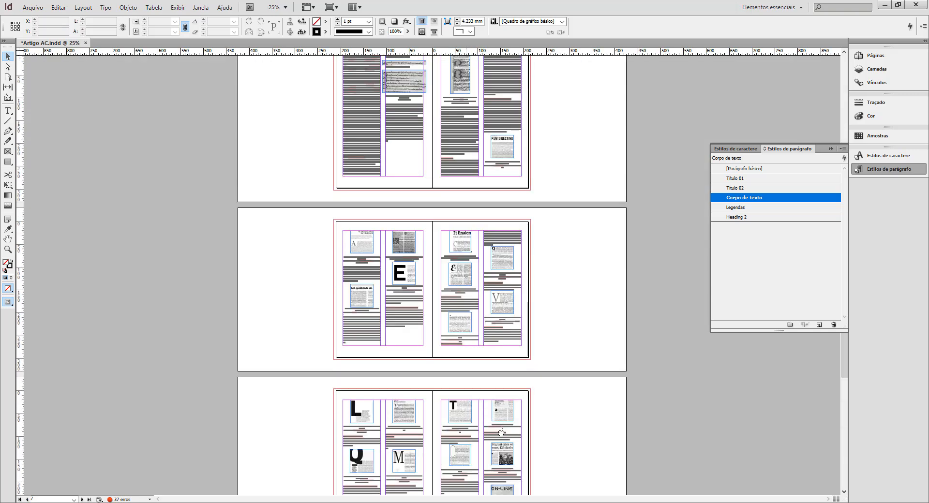
{"action": "double_click", "coordinate": [463, 127]}
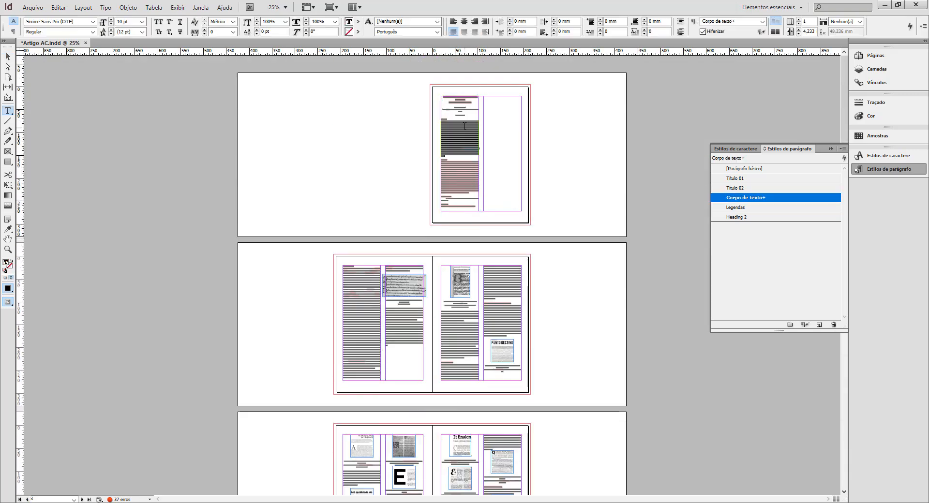
{"action": "key", "text": "ctrl+a"}
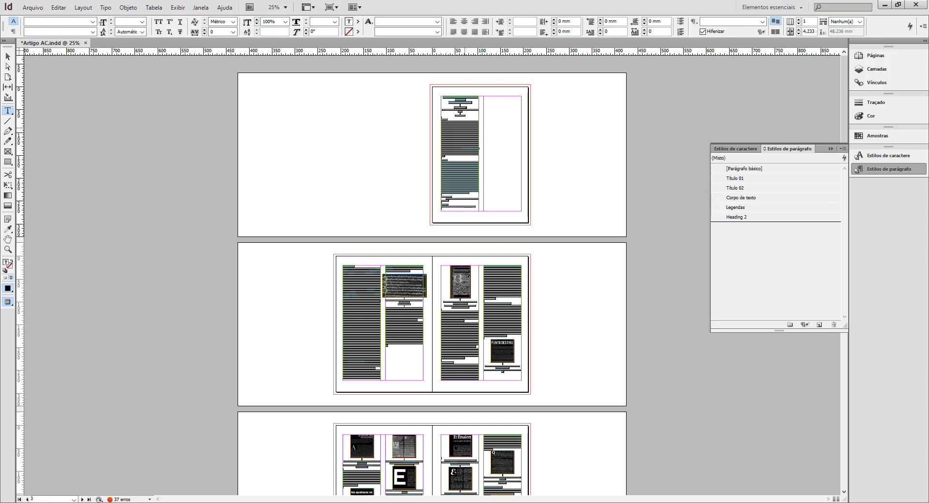
{"action": "key", "text": "Escape"}
Check which paragraph style and overrides the body paragraph under Resumo on page 1 uses.
{"action": "key", "text": "ctrl+equal"}
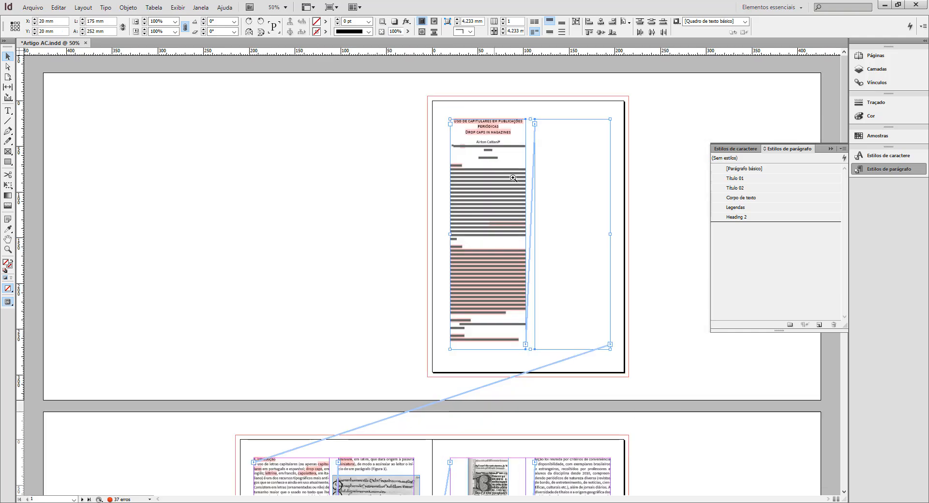
{"action": "key", "text": "ctrl+equal"}
{"action": "key", "text": "ctrl+equal"}
{"action": "key", "text": "ctrl+equal"}
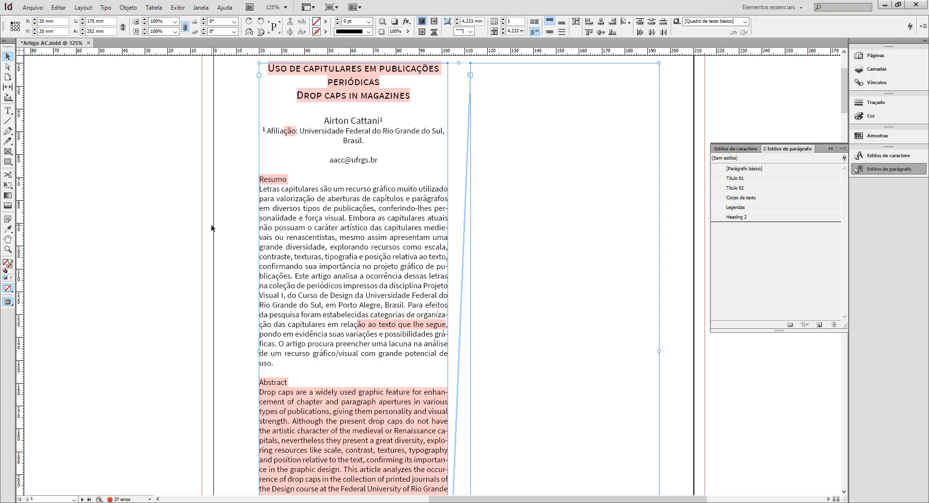
{"action": "double_click", "coordinate": [357, 240]}
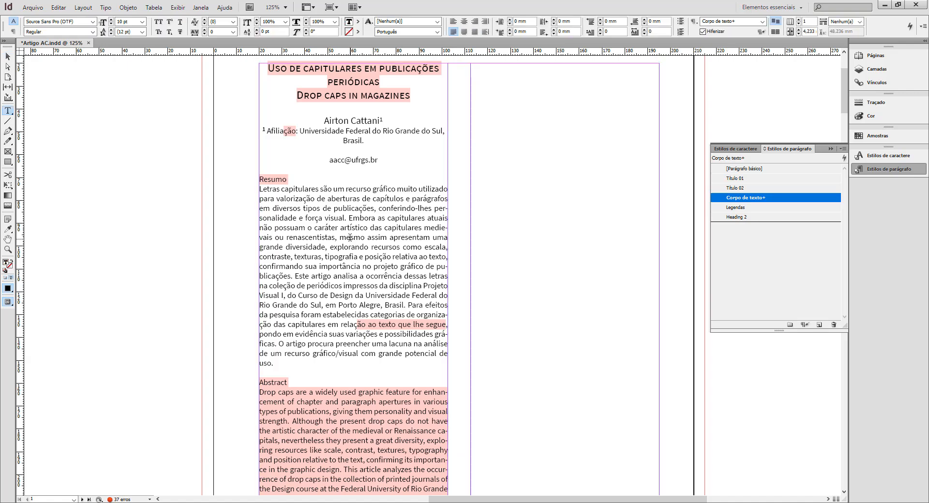
{"action": "double_click", "coordinate": [356, 239]}
{"action": "triple_click", "coordinate": [352, 237]}
{"action": "left_click", "coordinate": [351, 238]}
{"action": "triple_click", "coordinate": [351, 238]}
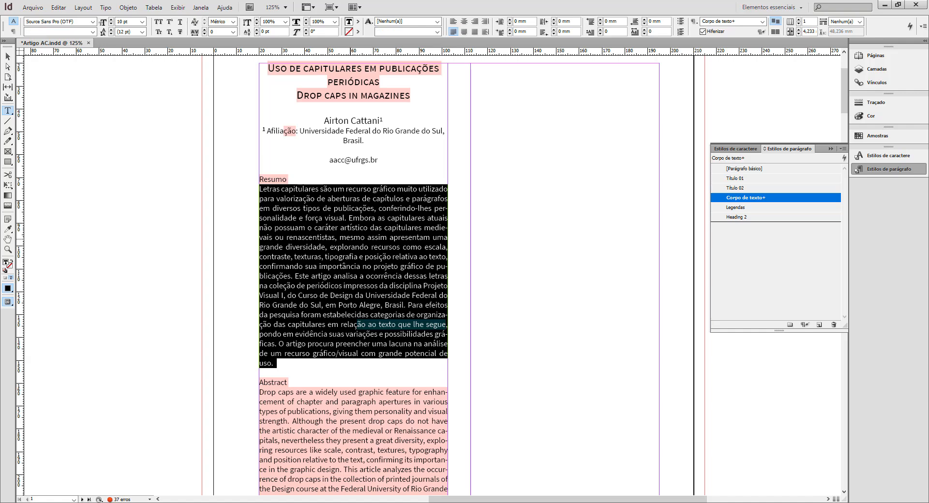
{"action": "left_click", "coordinate": [8, 57]}
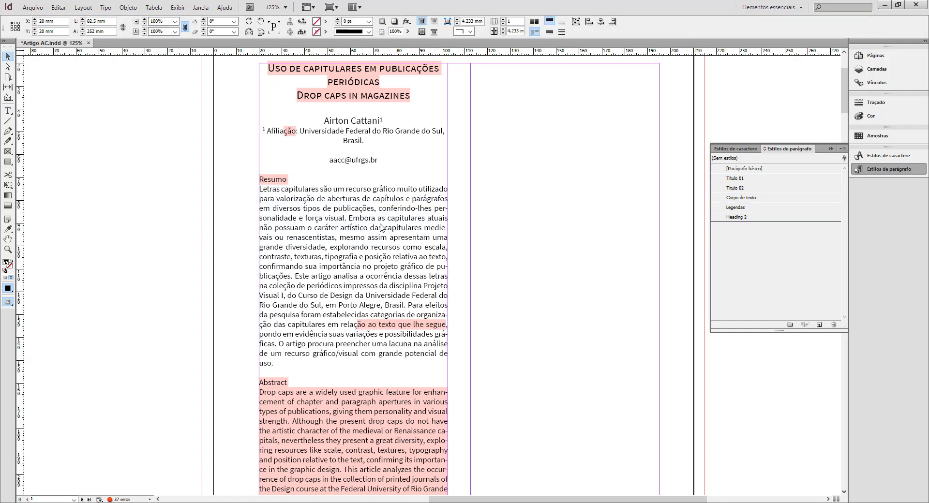
Apply the Corpo de texto paragraph style to the entire article text and clear all its style overrides.
{"action": "left_click", "coordinate": [420, 291], "text": "ctrl+alt"}
{"action": "left_click", "coordinate": [421, 290], "text": "ctrl+alt"}
{"action": "left_click", "coordinate": [421, 290], "text": "ctrl+alt"}
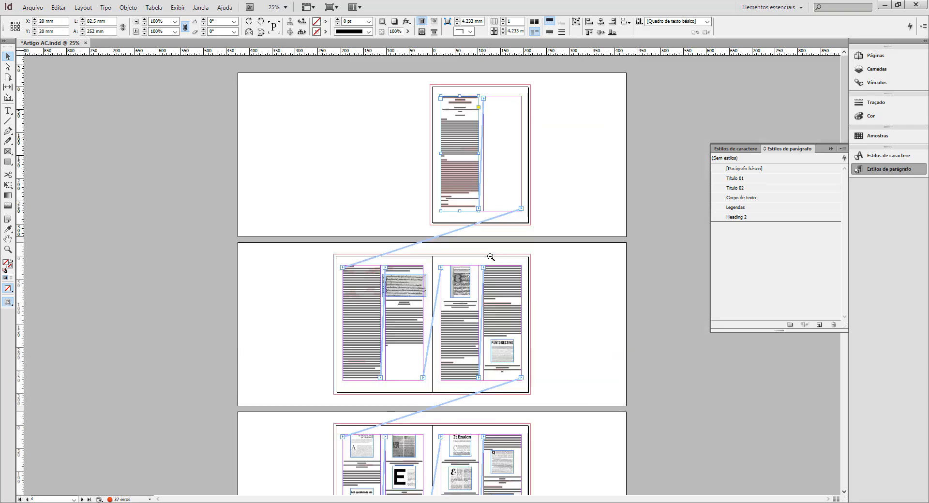
{"action": "double_click", "coordinate": [459, 138]}
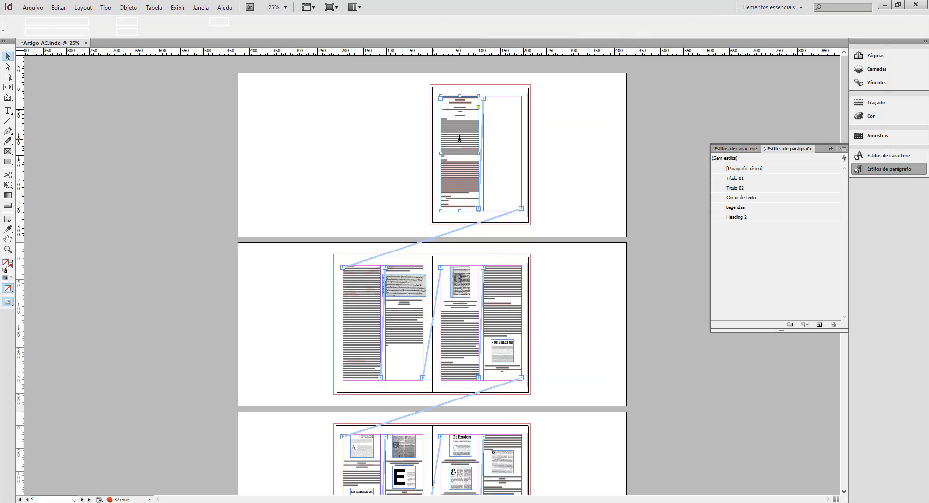
{"action": "triple_click", "coordinate": [459, 138]}
{"action": "key", "text": "ctrl+a"}
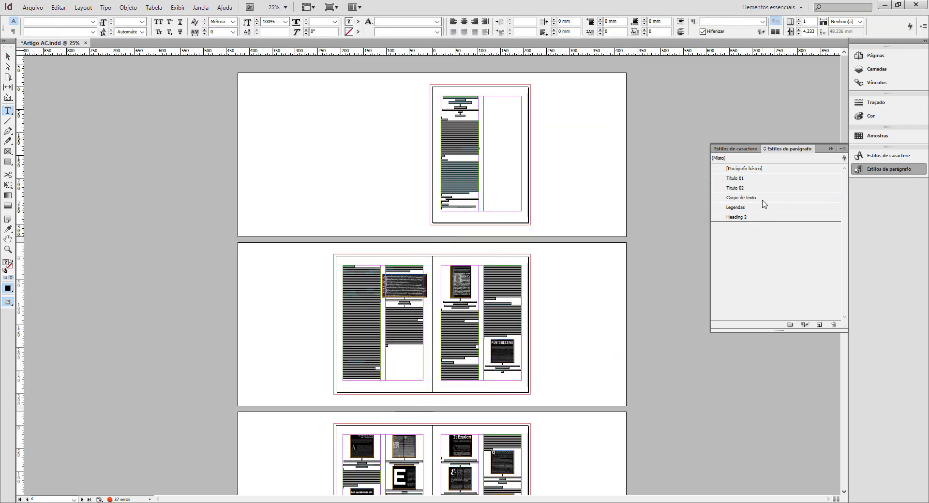
{"action": "left_click", "coordinate": [764, 200]}
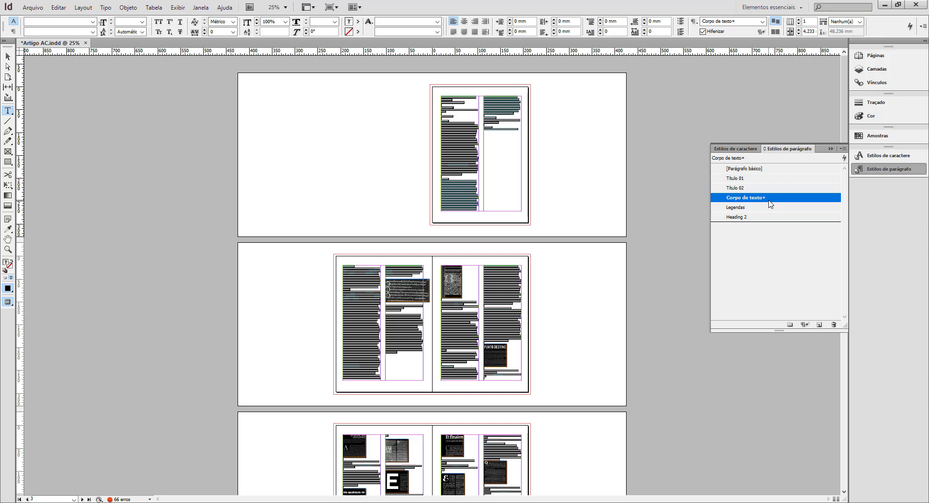
{"action": "left_click", "coordinate": [804, 325]}
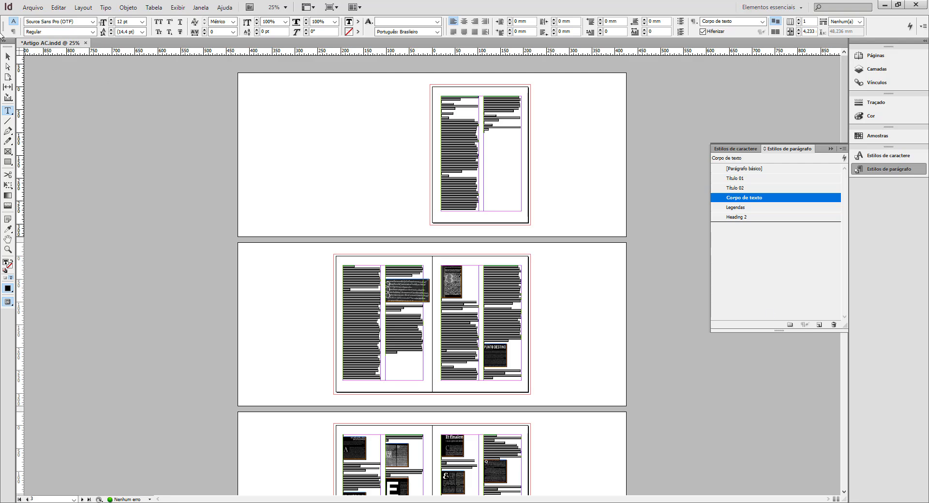
{"action": "left_click", "coordinate": [7, 56]}
{"action": "left_click", "coordinate": [89, 154]}
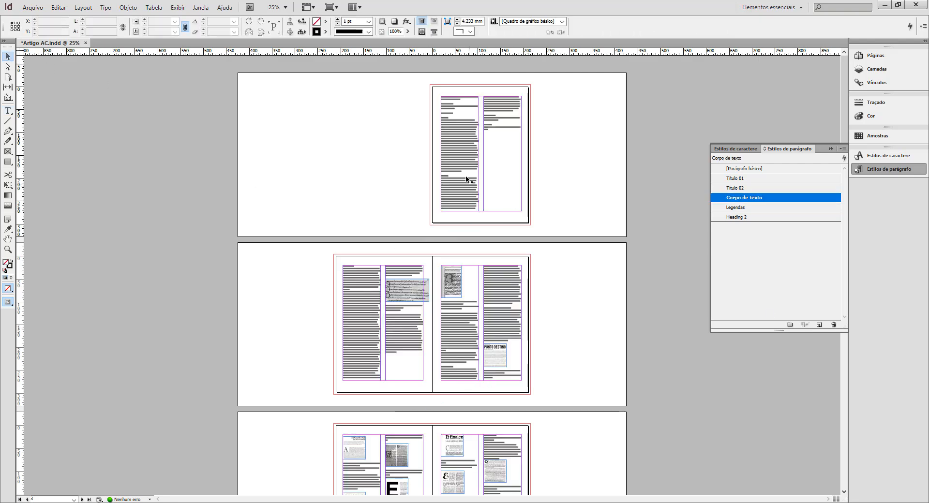
Apply the Título 01 style to the Portuguese article title on page 1.
{"action": "left_click", "coordinate": [460, 193], "text": "ctrl"}
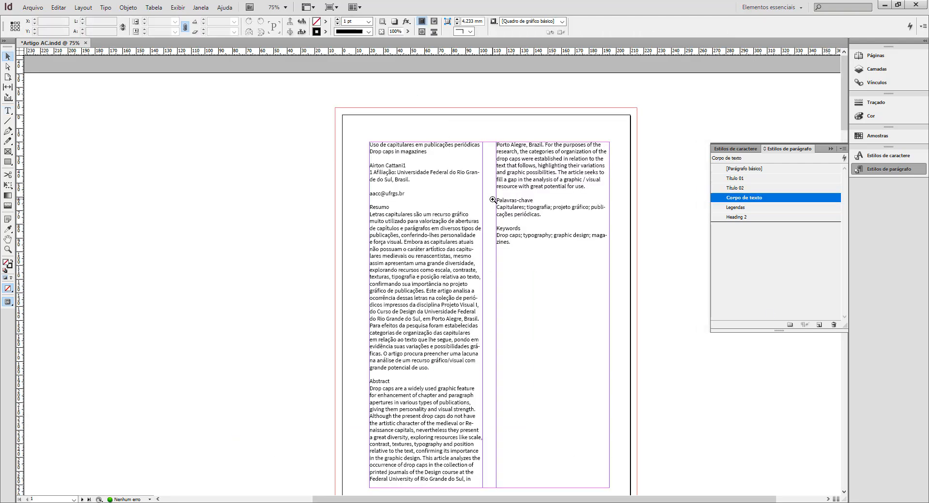
{"action": "left_click", "coordinate": [462, 206], "text": "ctrl"}
{"action": "double_click", "coordinate": [419, 155]}
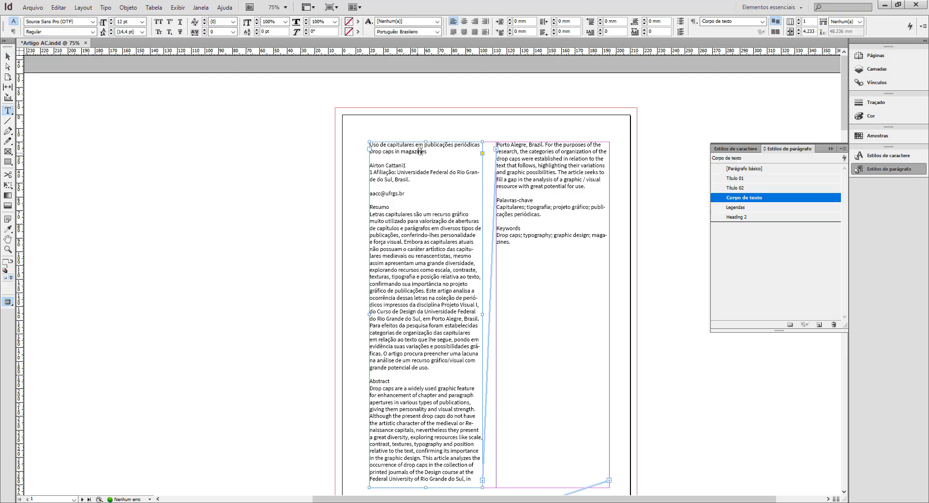
{"action": "left_click", "coordinate": [481, 144]}
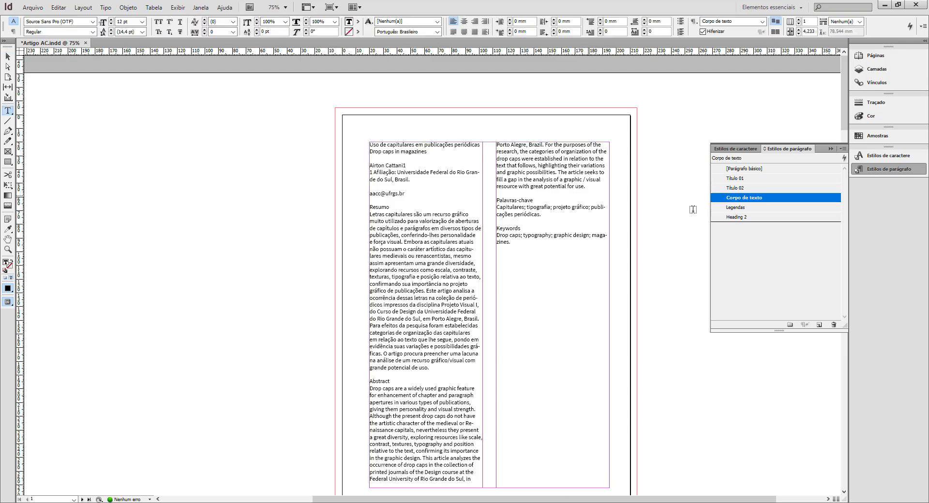
{"action": "left_click", "coordinate": [755, 180]}
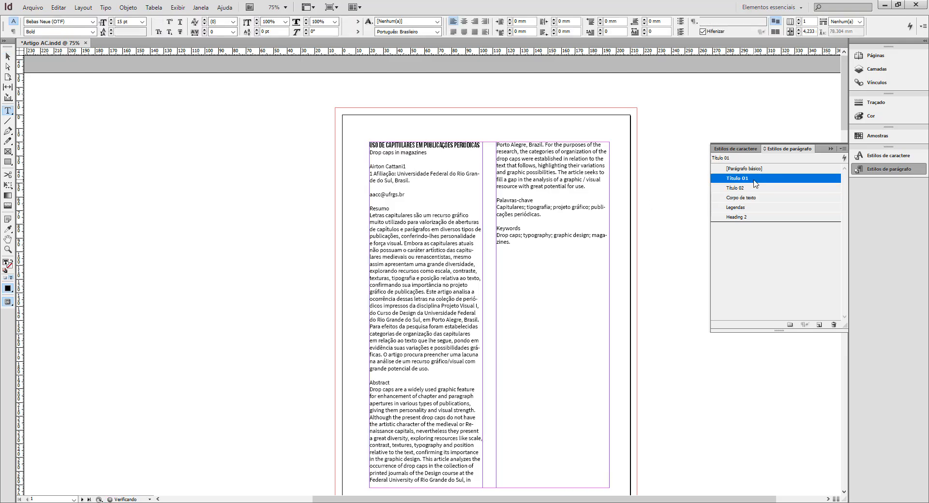
Apply the Título 02 style to the Resumo and Abstract headings on page 1.
{"action": "left_click", "coordinate": [382, 208]}
{"action": "left_click", "coordinate": [737, 188]}
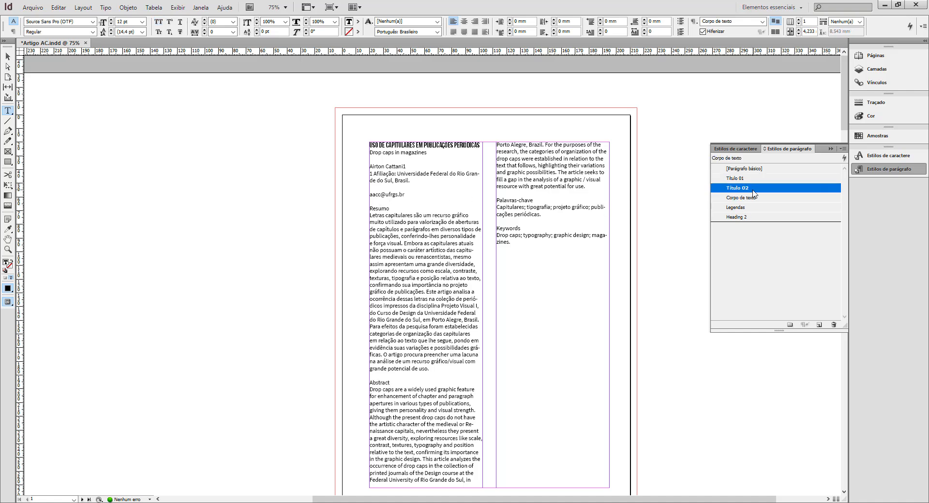
{"action": "left_click", "coordinate": [379, 384]}
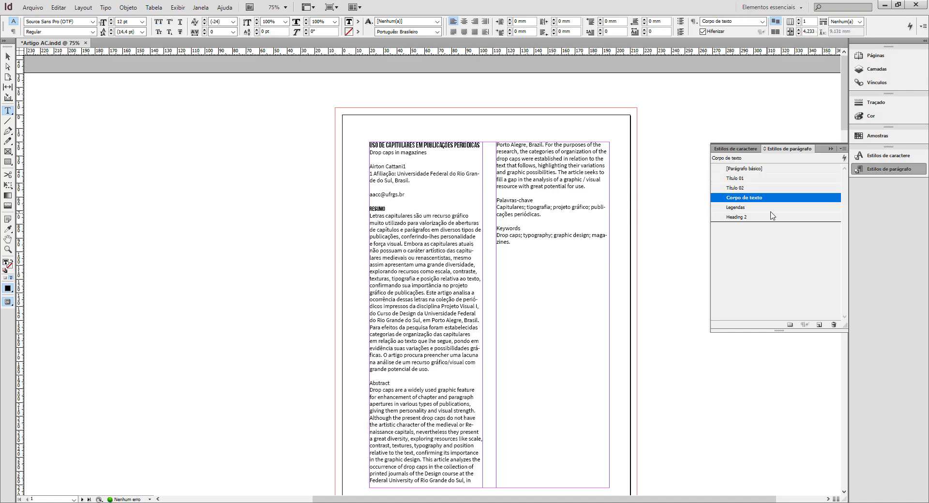
{"action": "left_click", "coordinate": [745, 188]}
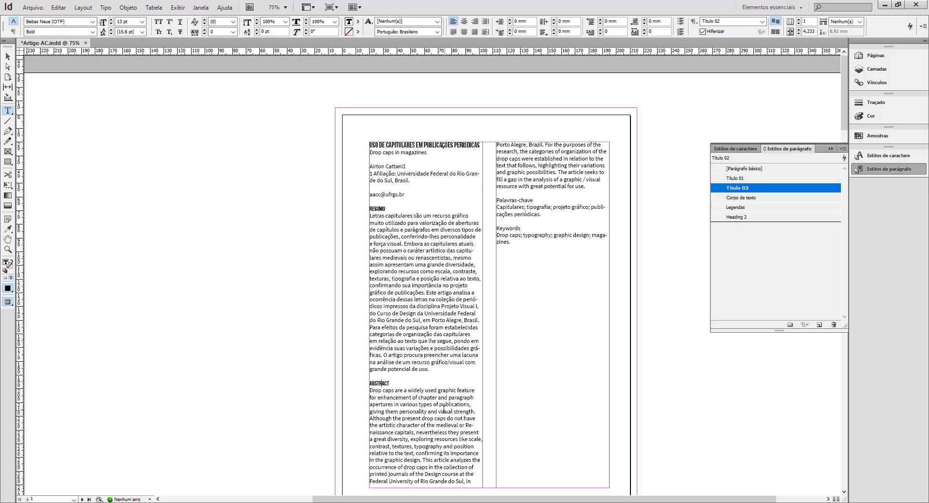
{"action": "left_click", "coordinate": [8, 57]}
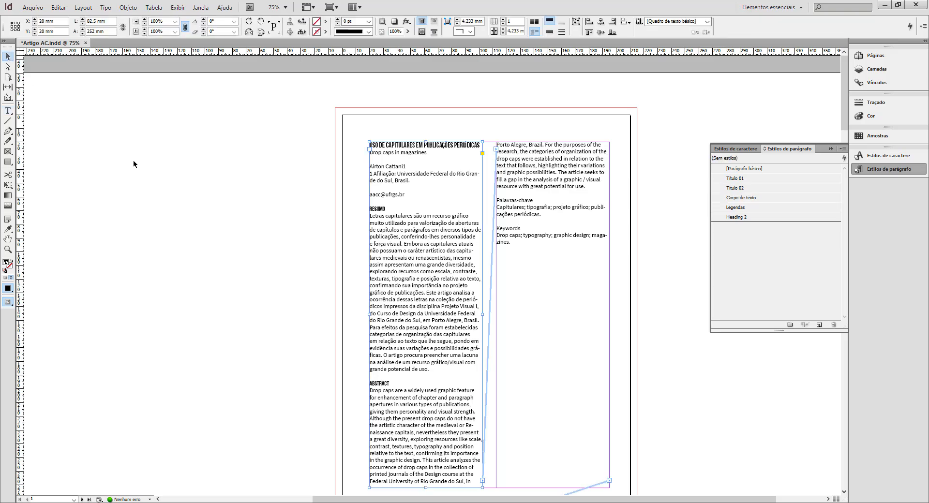
Save the article document with its newly applied paragraph styles.
{"action": "left_click", "coordinate": [216, 225]}
{"action": "key", "text": "ctrl+minus"}
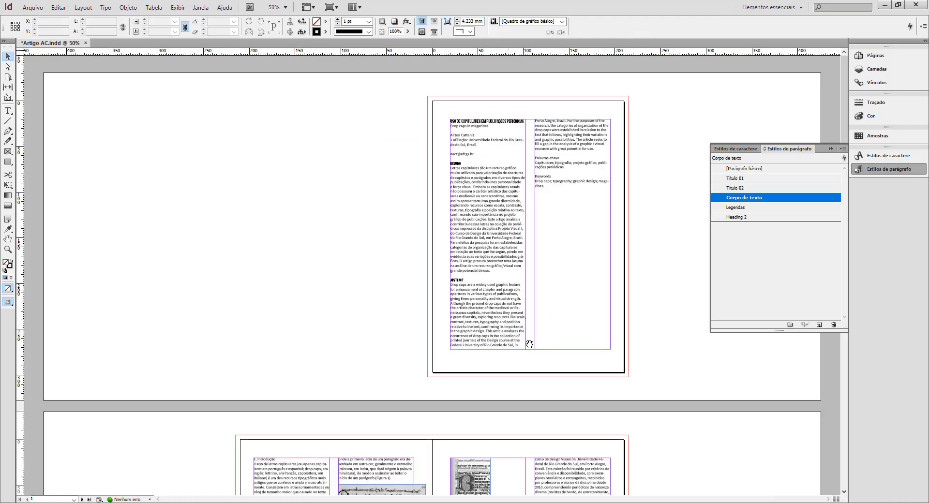
{"action": "scroll", "coordinate": [476, 168], "scroll_direction": "down", "scroll_amount": 5}
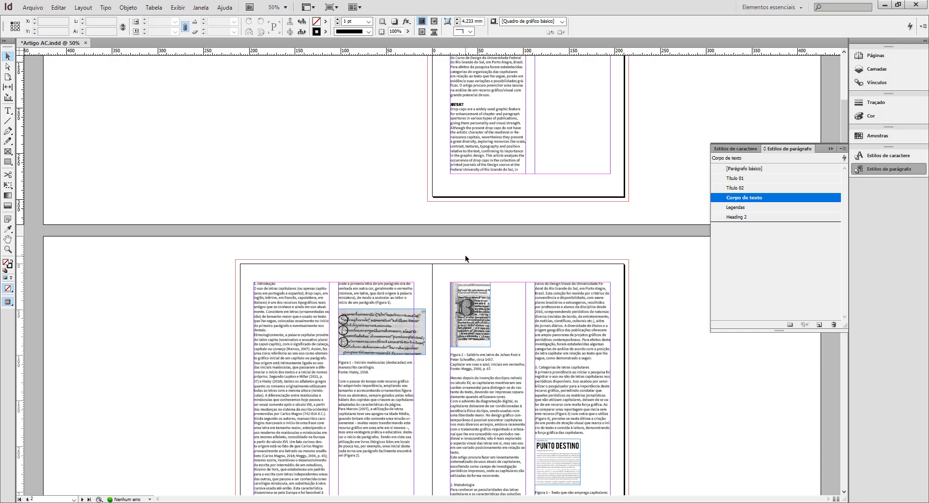
{"action": "key", "text": "ctrl+s"}
{"action": "scroll", "coordinate": [420, 263], "scroll_direction": "down", "scroll_amount": 3}
{"action": "scroll", "coordinate": [419, 263], "scroll_direction": "down", "scroll_amount": 1}
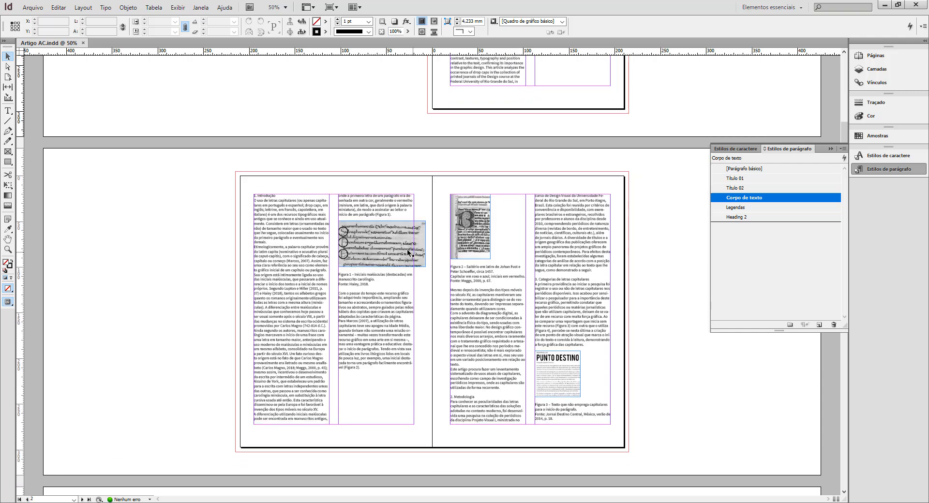
Inspect the figures on pages 2 and 3 to see how they are placed within the text.
{"action": "left_click", "coordinate": [379, 231]}
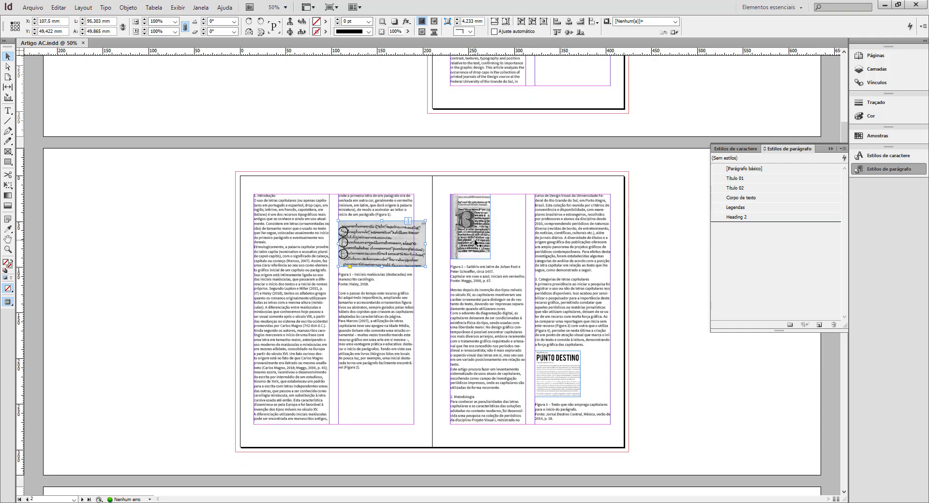
{"action": "left_click", "coordinate": [555, 379]}
{"action": "left_click", "coordinate": [555, 380]}
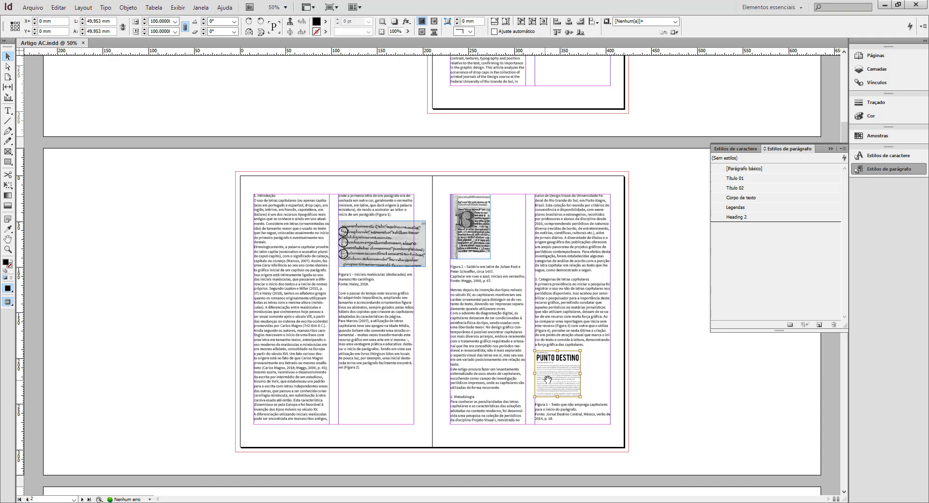
{"action": "left_click", "coordinate": [480, 195]}
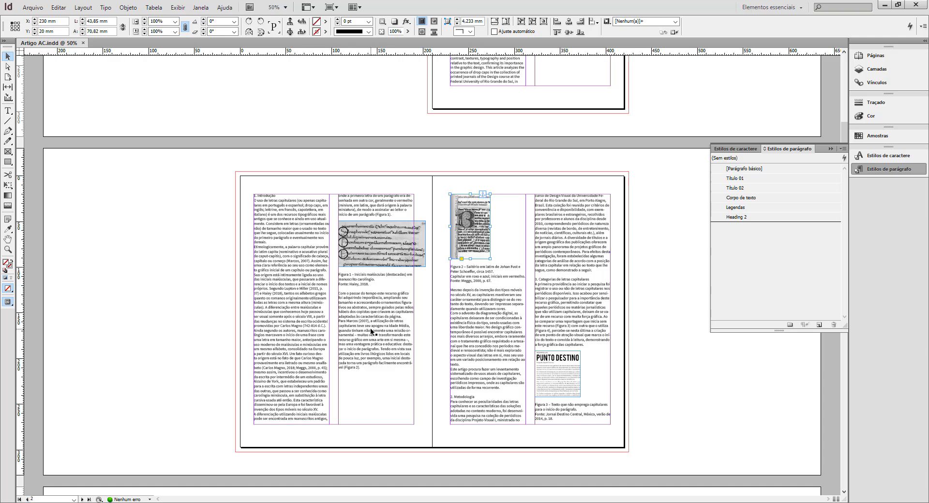
Try shortening the first column's text frame on page 2 to a height of 164.5 mm, and undo the resize.
{"action": "left_click", "coordinate": [307, 362]}
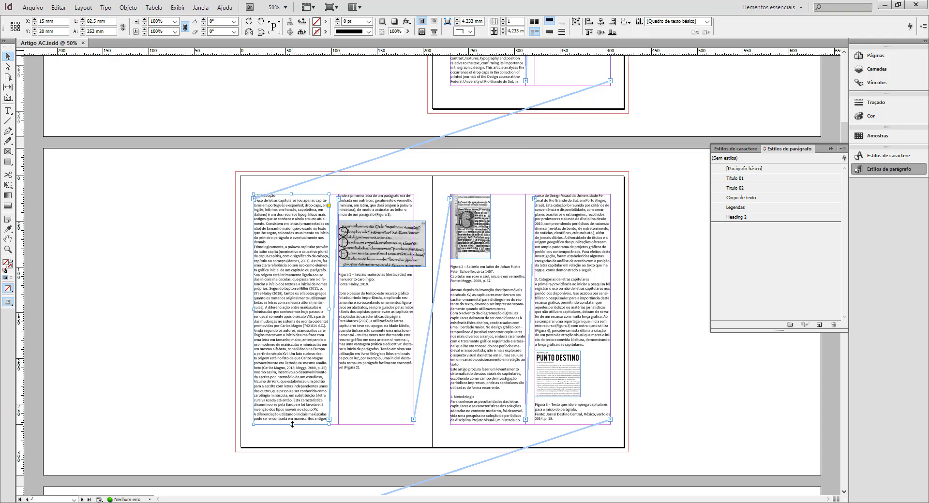
{"action": "left_click_drag", "start_coordinate": [291, 415], "coordinate": [300, 345]}
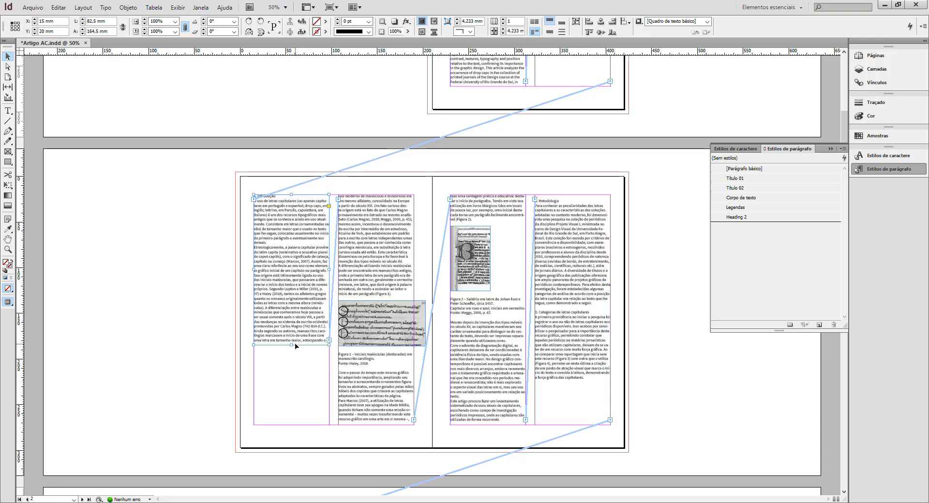
{"action": "key", "text": "ctrl+z"}
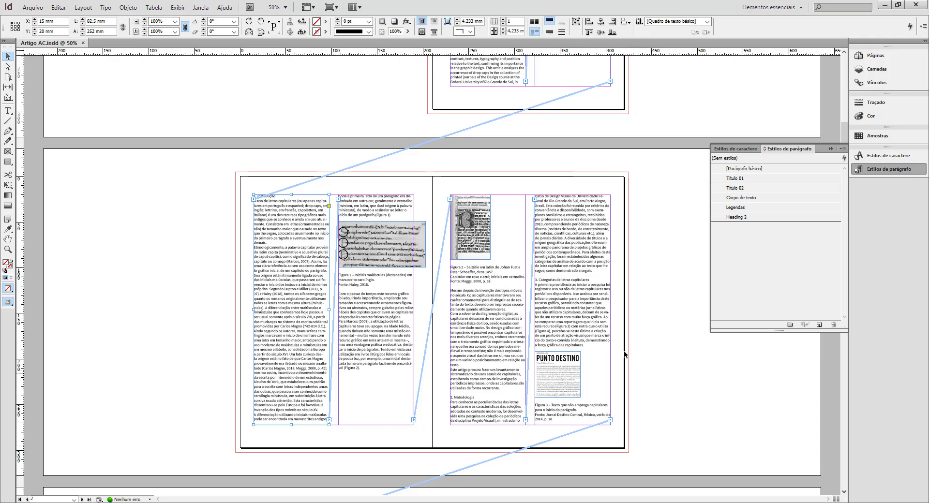
{"action": "left_click", "coordinate": [665, 302]}
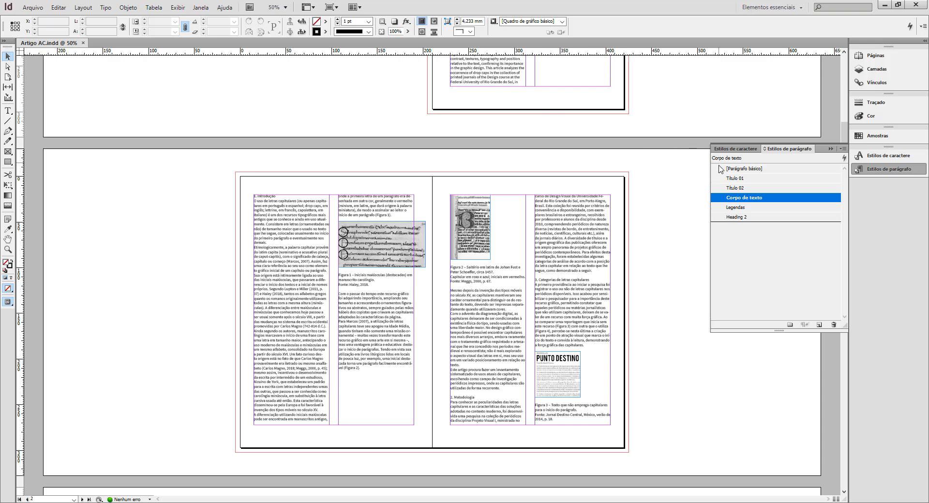
Create a new object style named Figuras.
{"action": "left_click", "coordinate": [201, 8]}
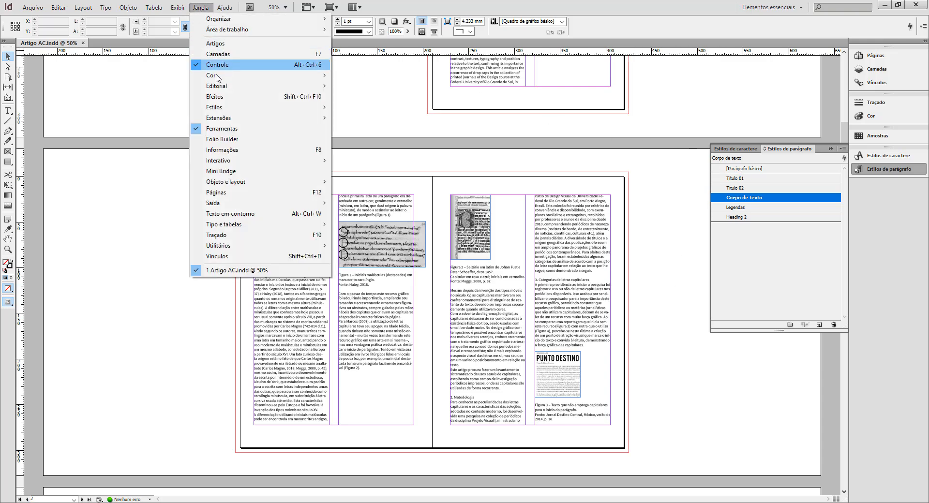
{"action": "mouse_move", "coordinate": [221, 111]}
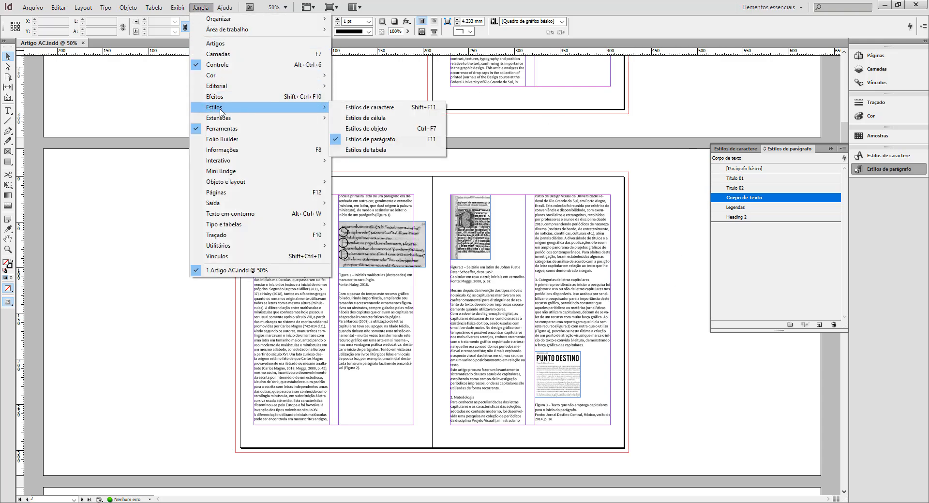
{"action": "left_click", "coordinate": [412, 132]}
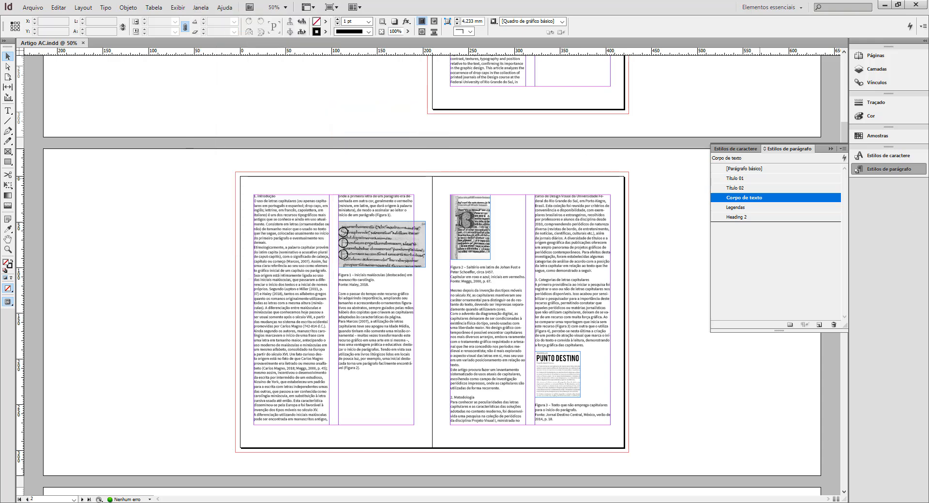
{"action": "left_click_drag", "start_coordinate": [634, 237], "coordinate": [576, 136]}
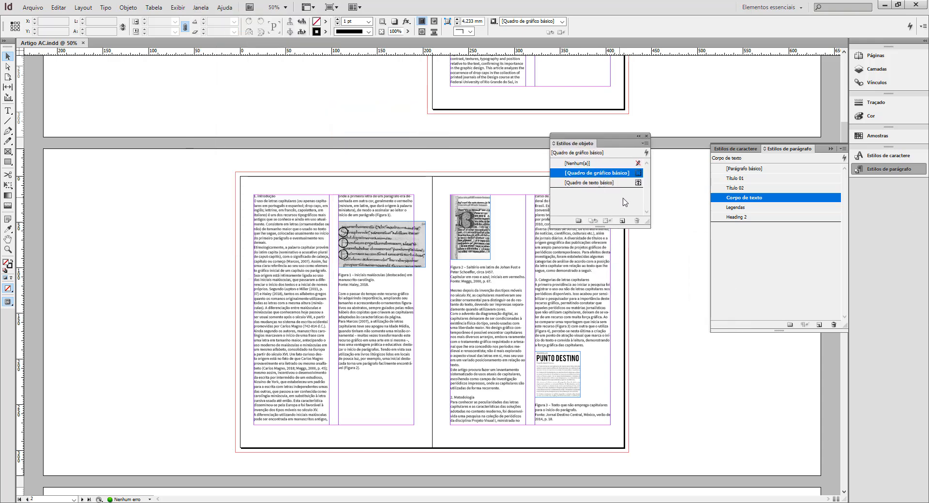
{"action": "left_click", "coordinate": [621, 221]}
{"action": "left_click", "coordinate": [583, 193]}
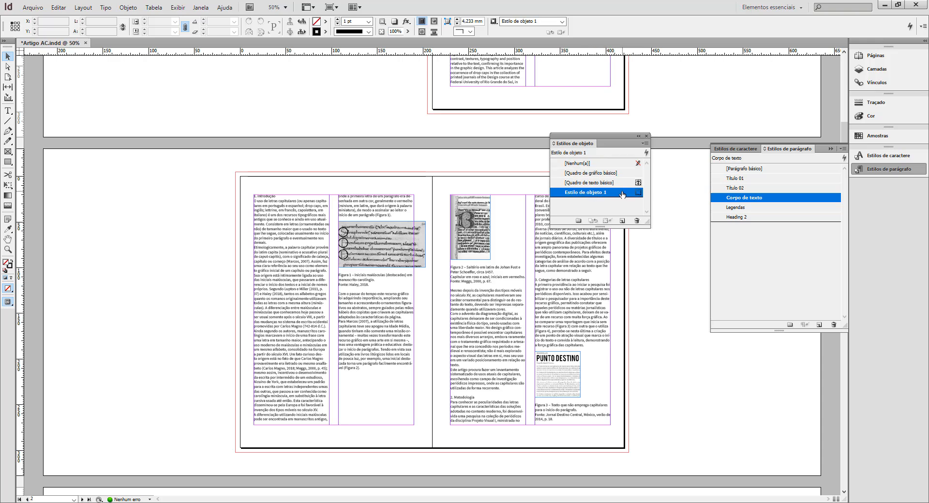
{"action": "double_click", "coordinate": [622, 193]}
{"action": "type", "text": "Figuras"}
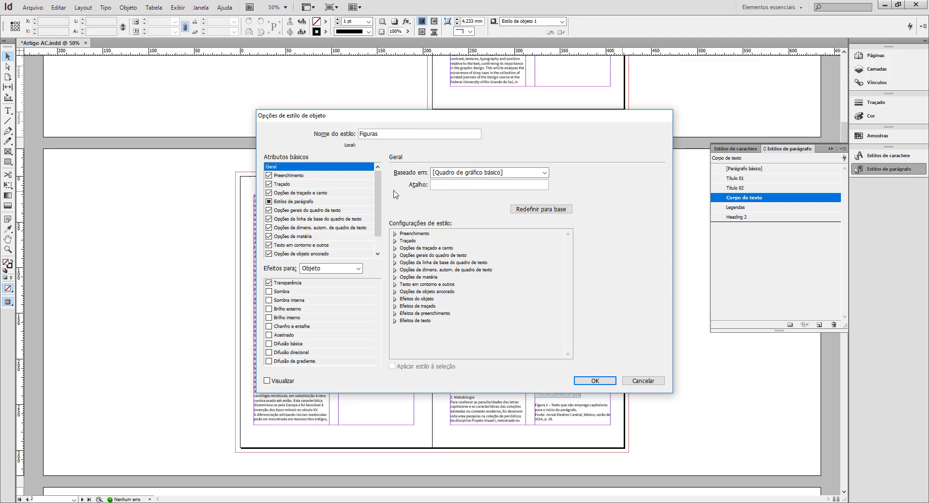
Set the Figuras style's text wrap to jump over the object, with unlinked offsets increased above and below.
{"action": "scroll", "coordinate": [373, 208], "scroll_direction": "down", "scroll_amount": 1}
{"action": "left_click", "coordinate": [315, 237]}
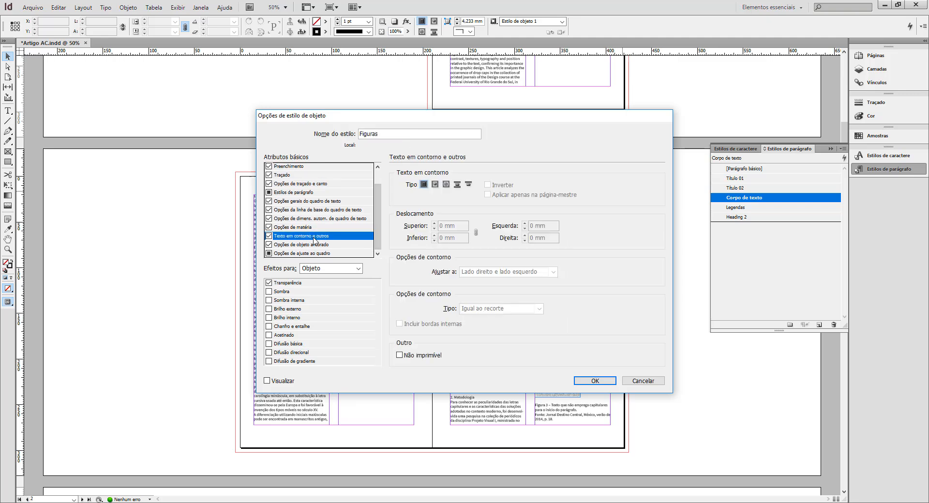
{"action": "left_click", "coordinate": [457, 185]}
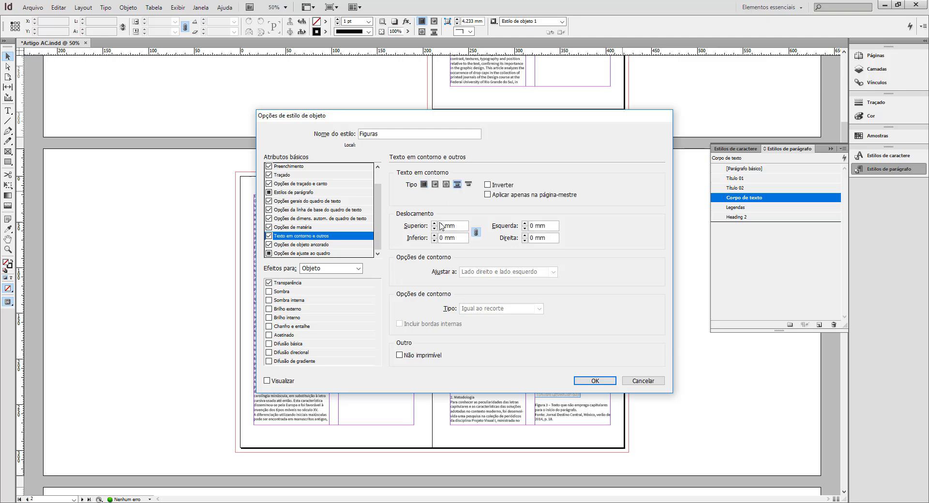
{"action": "left_click", "coordinate": [476, 236]}
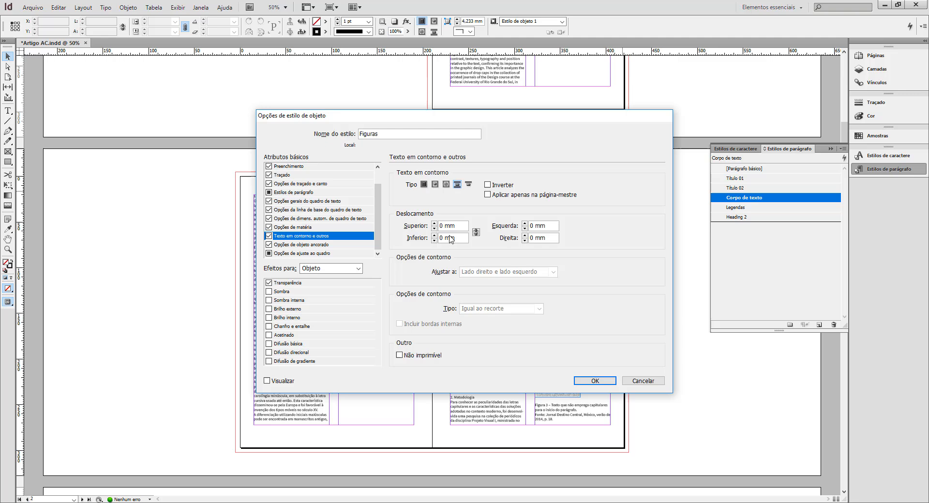
{"action": "left_click", "coordinate": [434, 224]}
{"action": "left_click", "coordinate": [435, 235]}
{"action": "left_click", "coordinate": [434, 236]}
Set the Figuras style's anchored object position to Personalizada, and group the object styles with the character and paragraph styles.
{"action": "left_click", "coordinate": [289, 245]}
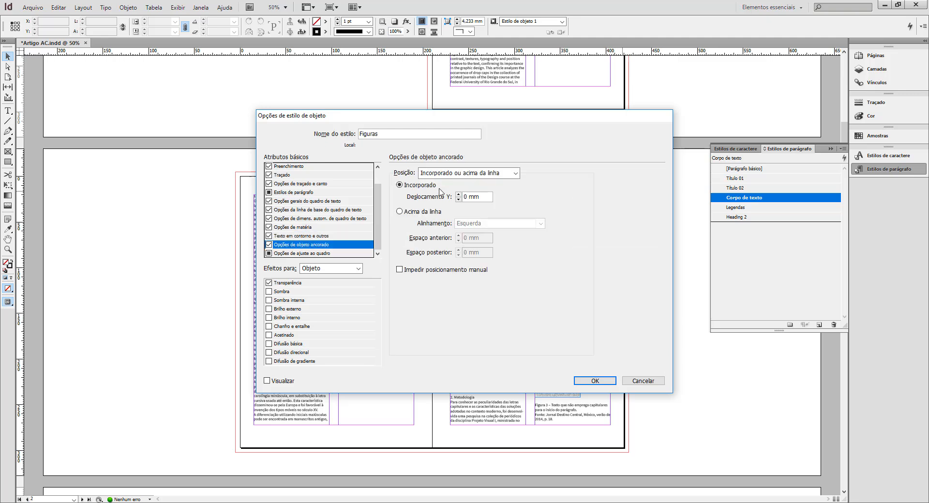
{"action": "left_click", "coordinate": [517, 175]}
{"action": "left_click", "coordinate": [485, 194]}
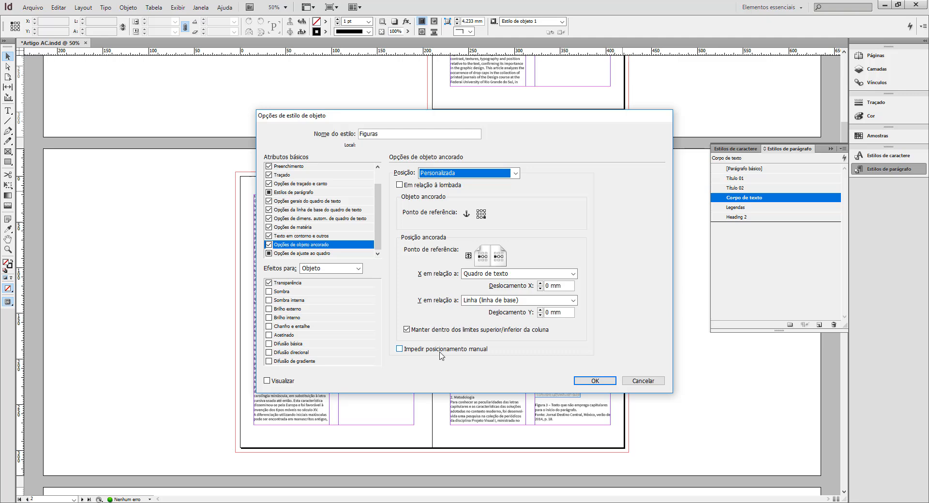
{"action": "left_click", "coordinate": [595, 380]}
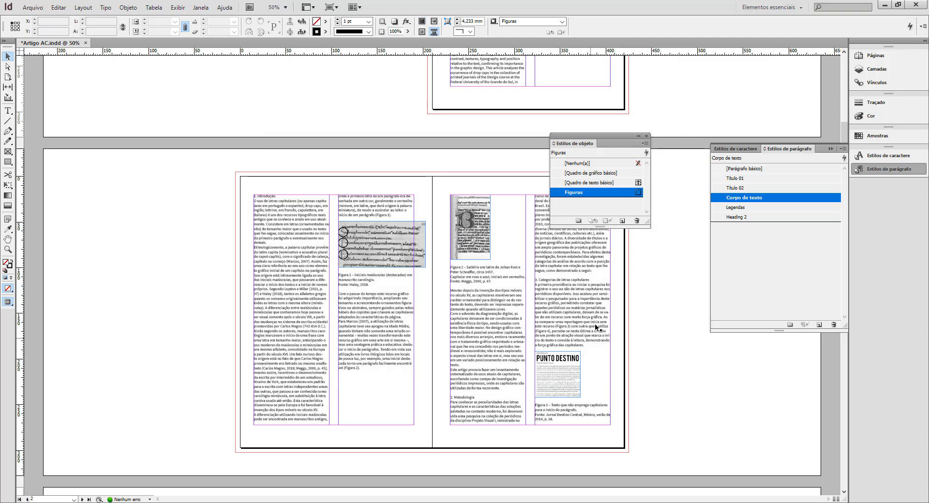
{"action": "left_click_drag", "start_coordinate": [563, 145], "coordinate": [794, 151]}
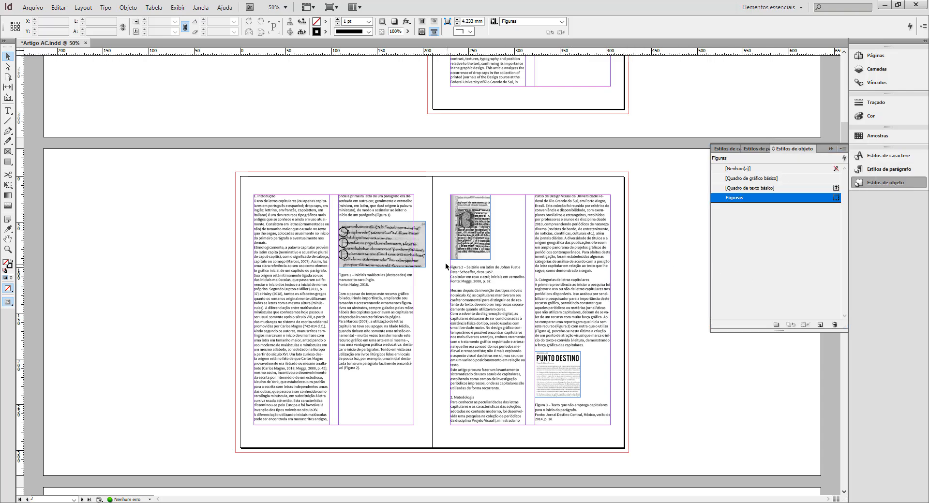
Try the Figuras object style on the Figure 1 image on page 2.
{"action": "left_click", "coordinate": [392, 245]}
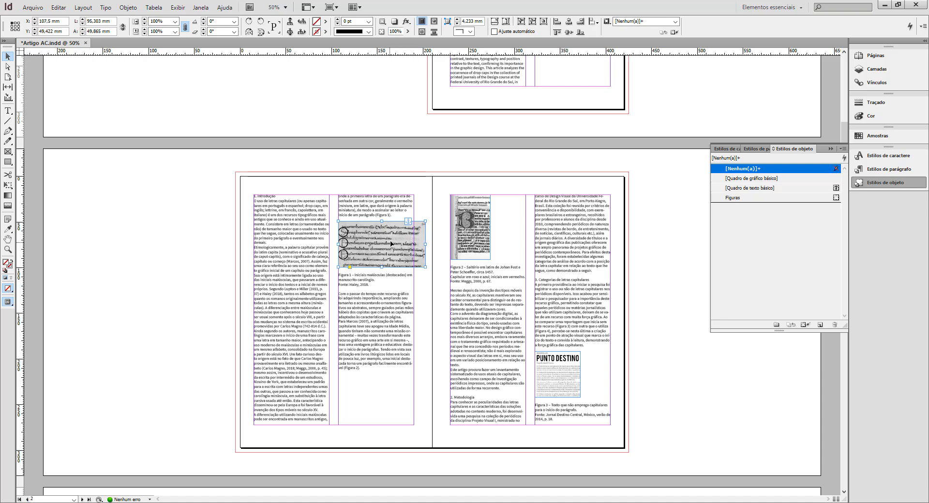
{"action": "mouse_move", "coordinate": [395, 235]}
{"action": "left_mouse_down"}
{"action": "mouse_move", "coordinate": [386, 295]}
{"action": "mouse_move", "coordinate": [392, 250]}
{"action": "left_mouse_up"}
{"action": "key", "text": "ctrl+z"}
{"action": "left_click", "coordinate": [751, 199]}
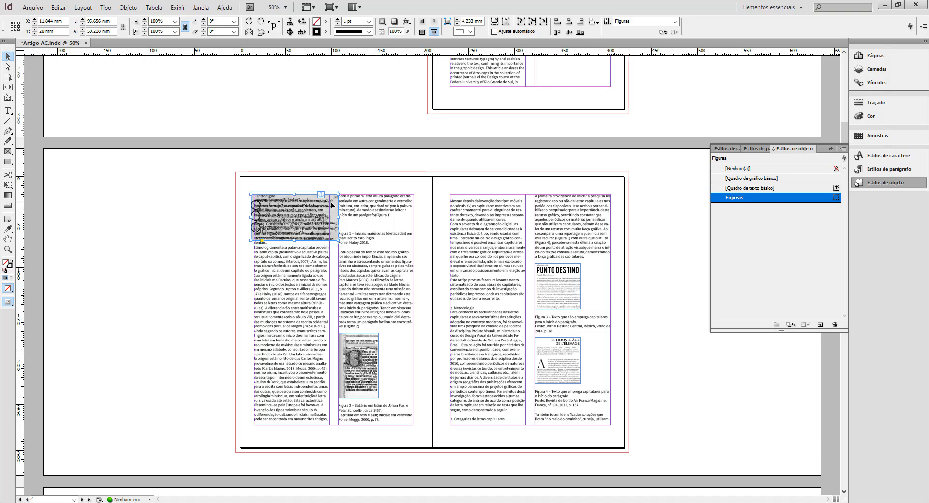
Try moving the styled Figure 1 image around the spread's columns, and restore its original placement without the Figuras style.
{"action": "left_click_drag", "start_coordinate": [333, 211], "coordinate": [434, 203]}
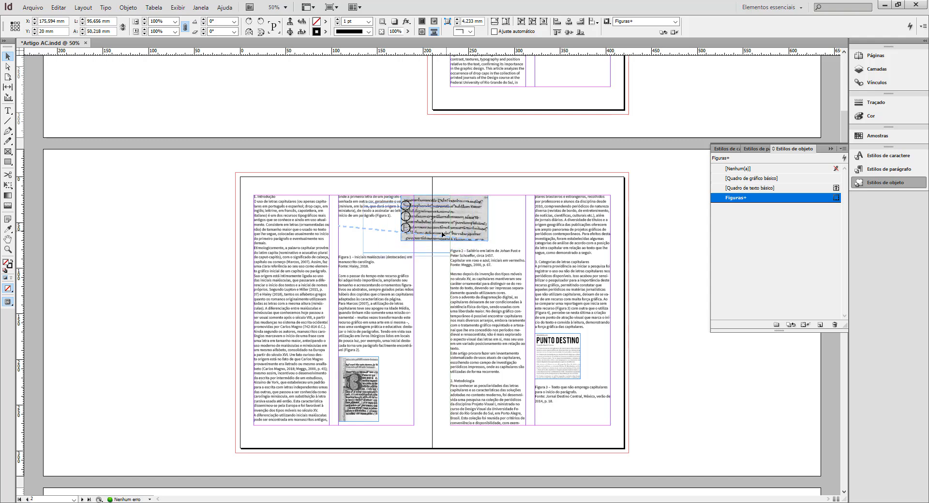
{"action": "left_click_drag", "start_coordinate": [393, 237], "coordinate": [309, 266]}
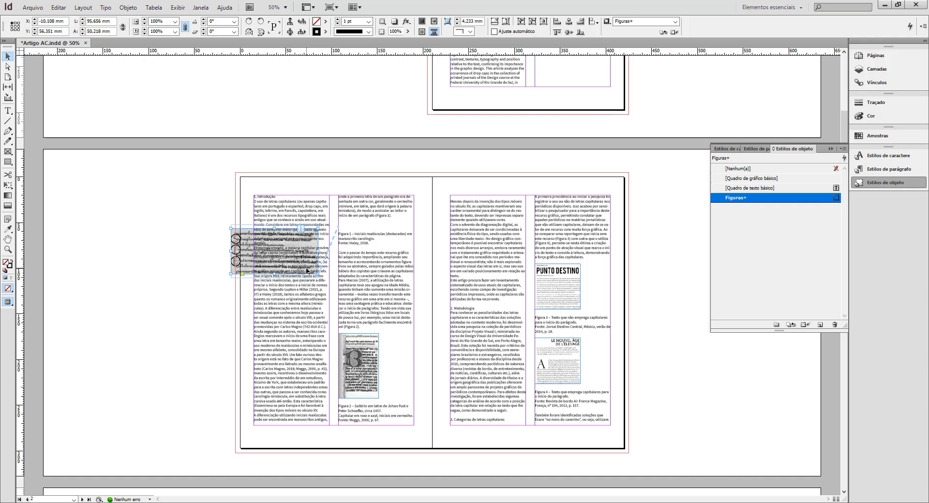
{"action": "left_click_drag", "start_coordinate": [307, 271], "coordinate": [414, 264]}
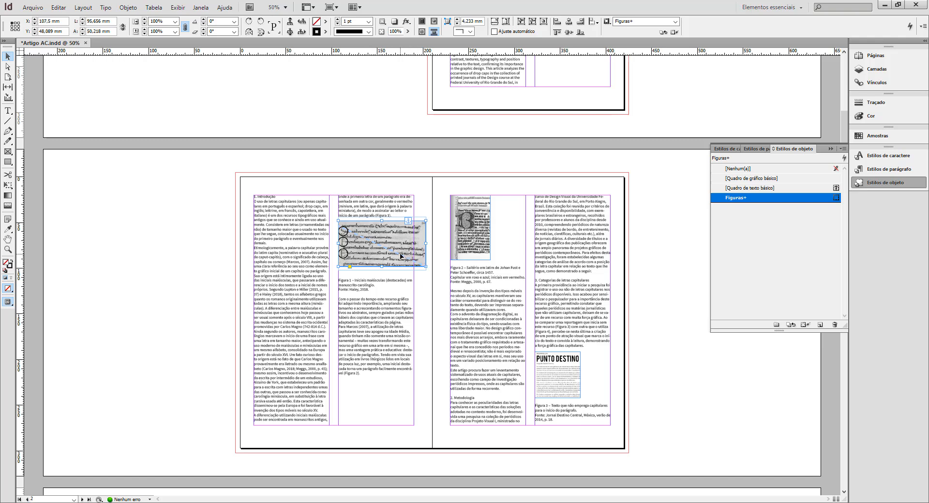
{"action": "left_click", "coordinate": [750, 169]}
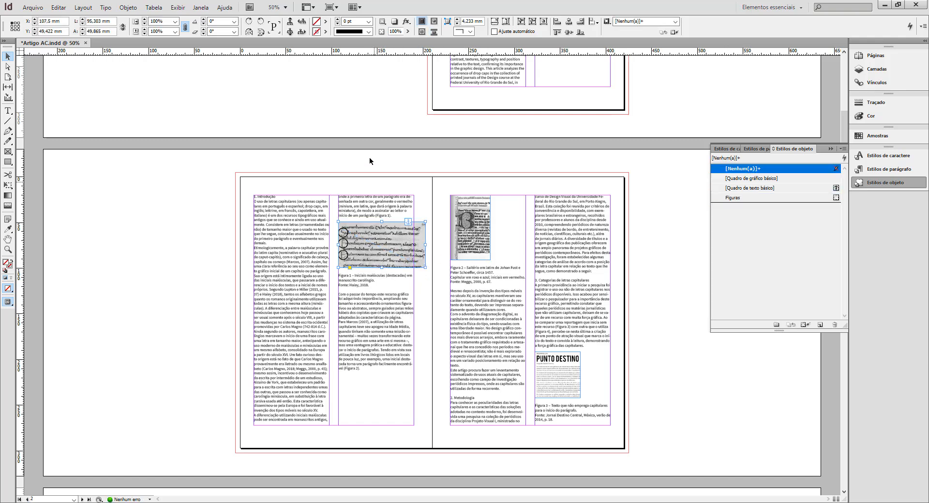
Cut the Figure 1 image out of the text, paste it as an independent object, and place it on the pasteboard beside page 2.
{"action": "left_click", "coordinate": [180, 219]}
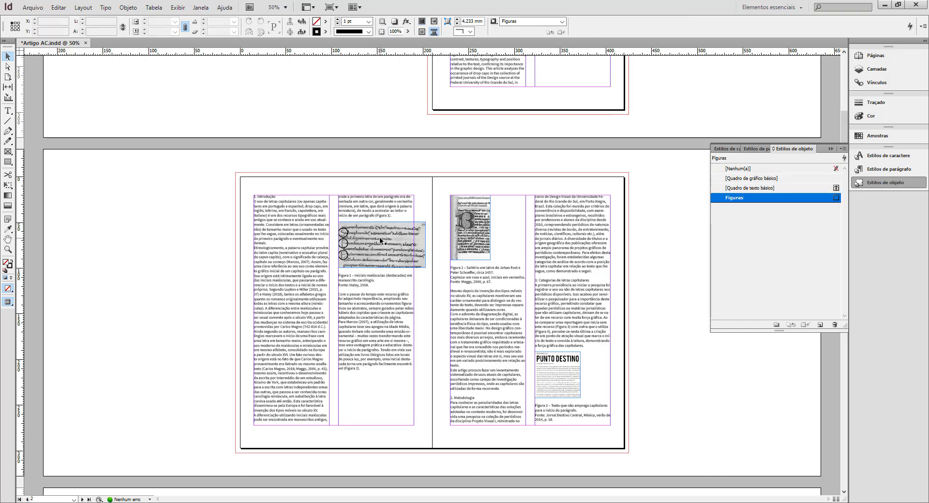
{"action": "left_click", "coordinate": [408, 239]}
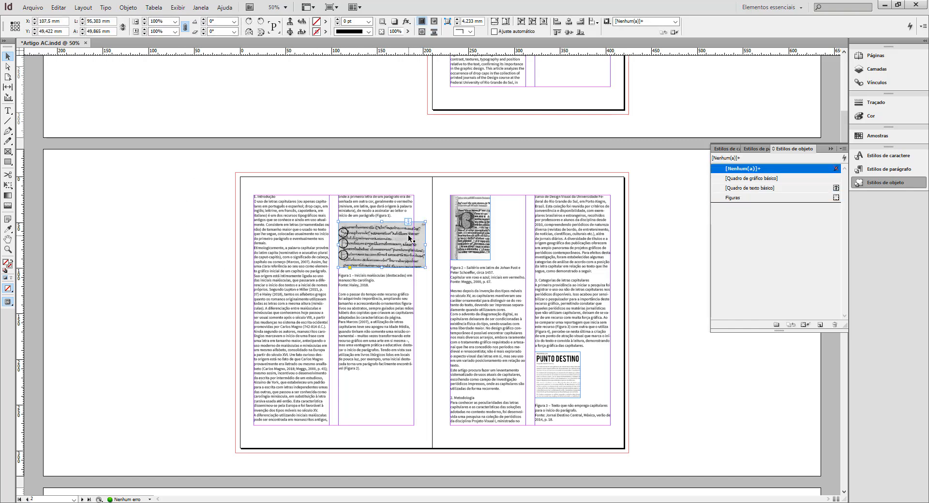
{"action": "right_click", "coordinate": [409, 238]}
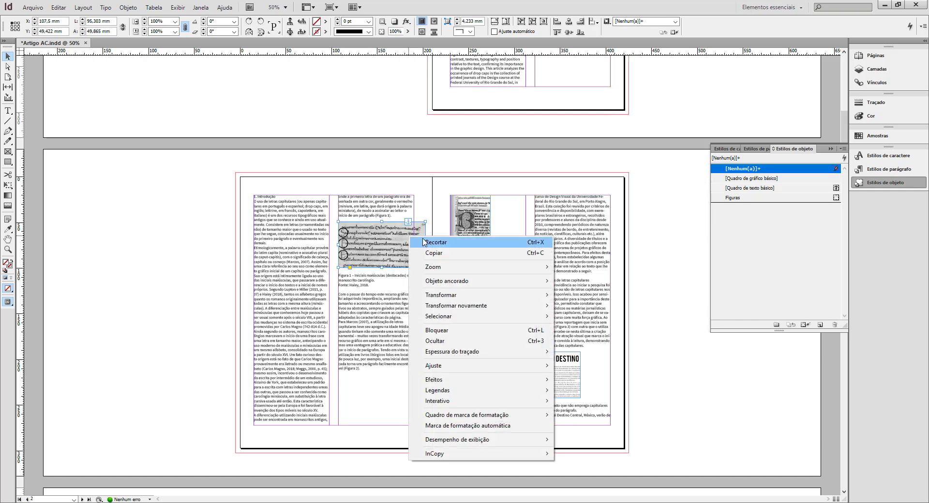
{"action": "left_click", "coordinate": [436, 242]}
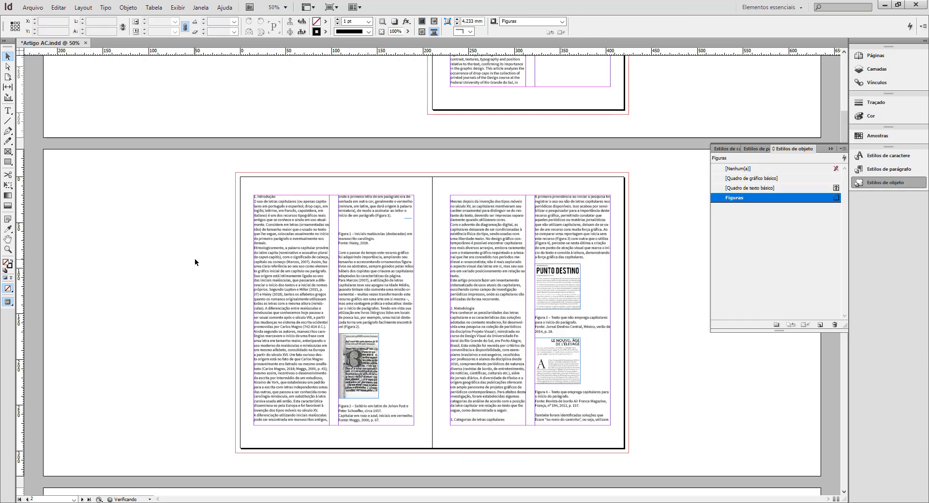
{"action": "key", "text": "ctrl+v"}
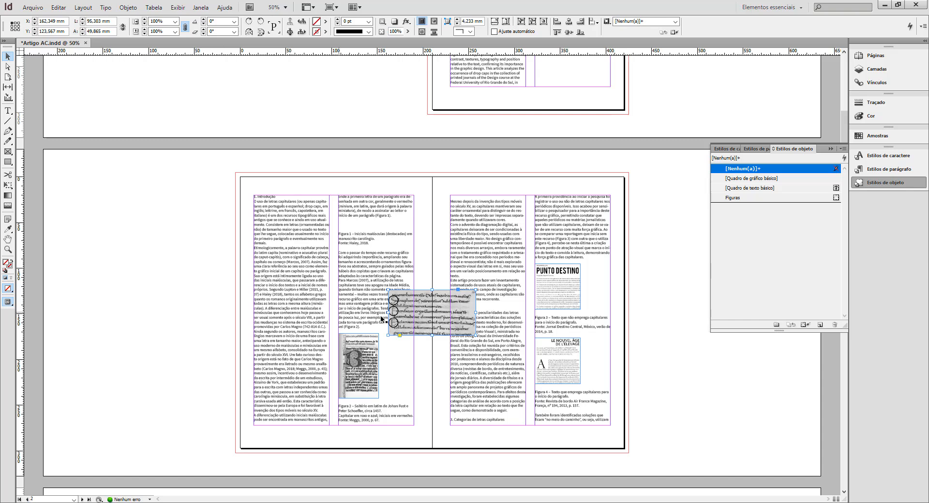
{"action": "left_click_drag", "start_coordinate": [432, 314], "coordinate": [166, 226]}
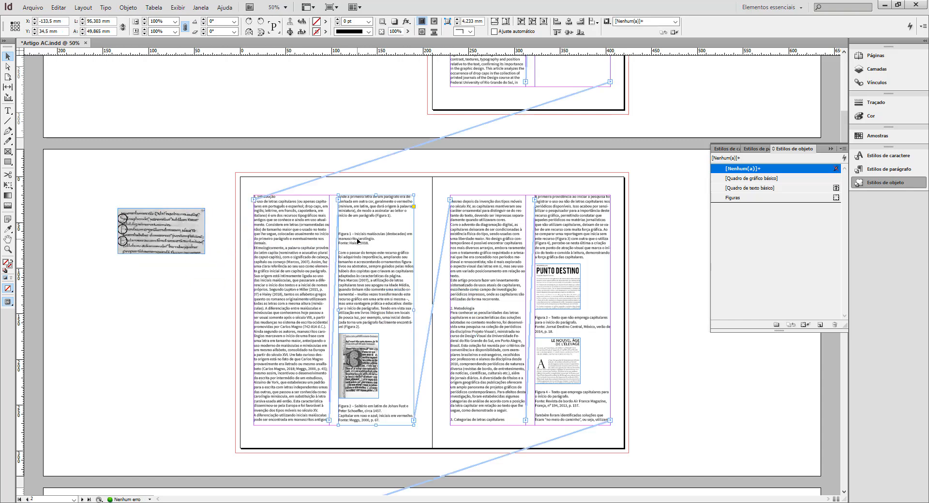
Cut the Figure 1 caption and source line from the article text and paste them into a new text frame below the pasteboard image.
{"action": "double_click", "coordinate": [362, 242]}
{"action": "left_click_drag", "start_coordinate": [369, 243], "coordinate": [331, 233]}
{"action": "key", "text": "ctrl+c"}
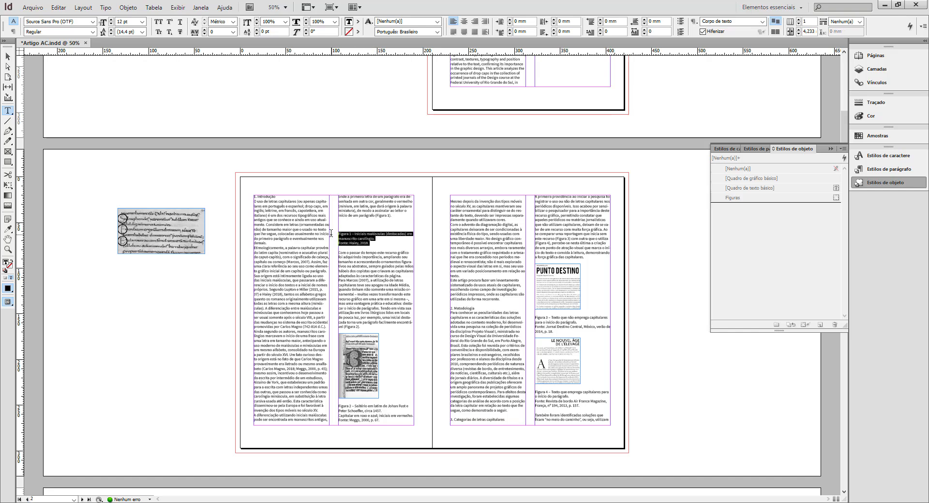
{"action": "key", "text": "BackSpace"}
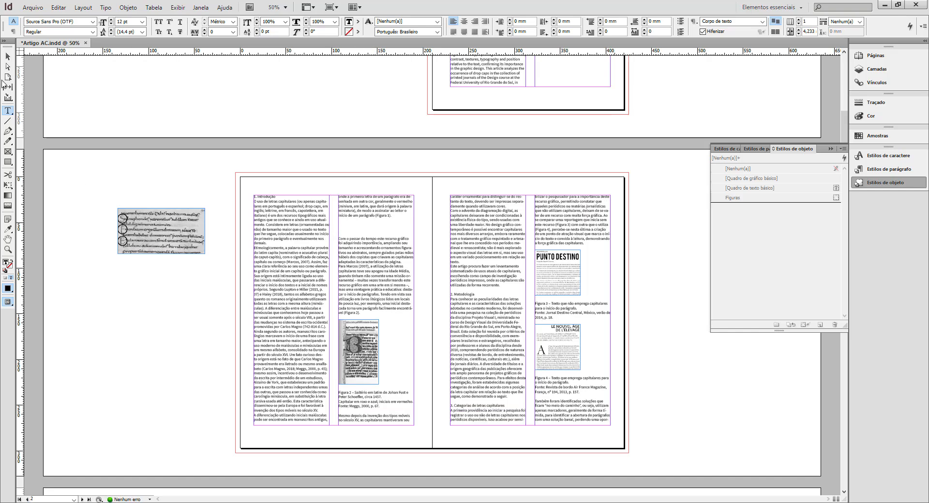
{"action": "mouse_move", "coordinate": [112, 265]}
{"action": "left_mouse_down"}
{"action": "mouse_move", "coordinate": [205, 288]}
{"action": "mouse_move", "coordinate": [206, 278]}
{"action": "left_mouse_up"}
{"action": "key", "text": "ctrl+v"}
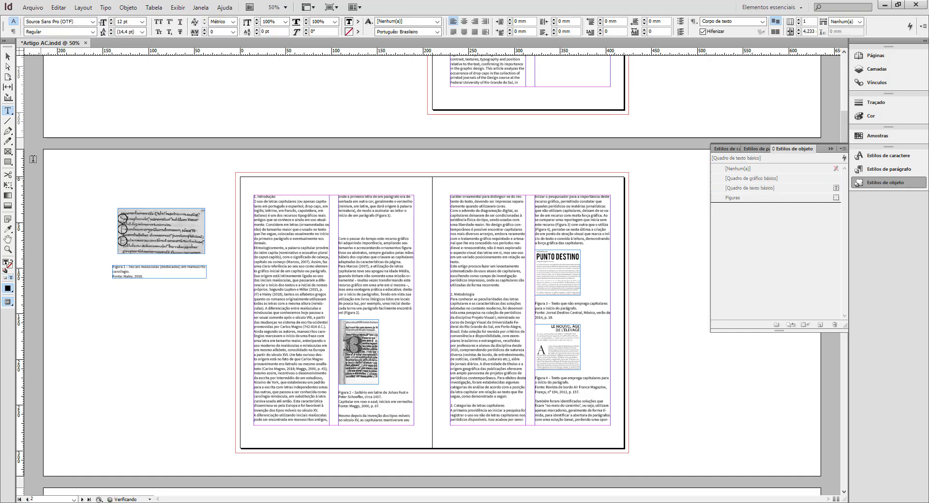
Align the caption frame directly beneath the Figure 1 image, narrow it to about 87.5 mm, and fit its height to the text.
{"action": "left_click", "coordinate": [7, 57]}
{"action": "left_click_drag", "start_coordinate": [125, 278], "coordinate": [127, 273]}
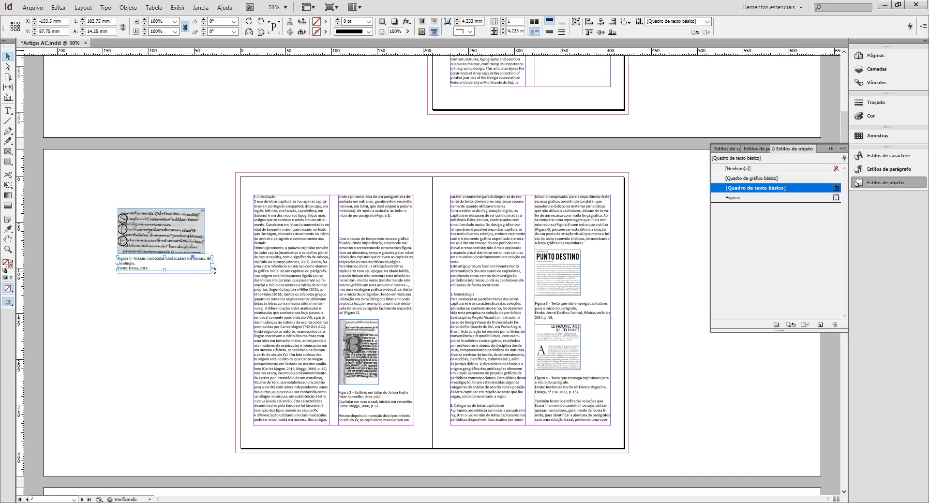
{"action": "left_click_drag", "start_coordinate": [214, 271], "coordinate": [198, 269]}
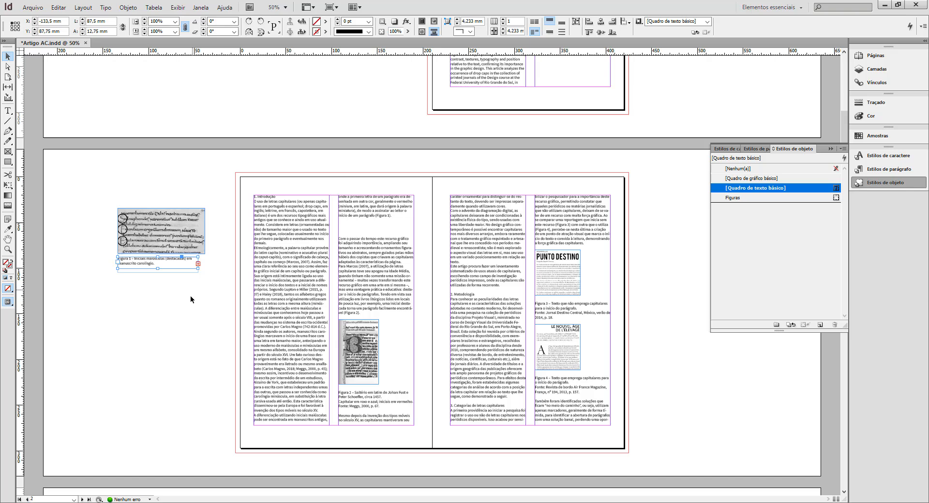
{"action": "double_click", "coordinate": [157, 268]}
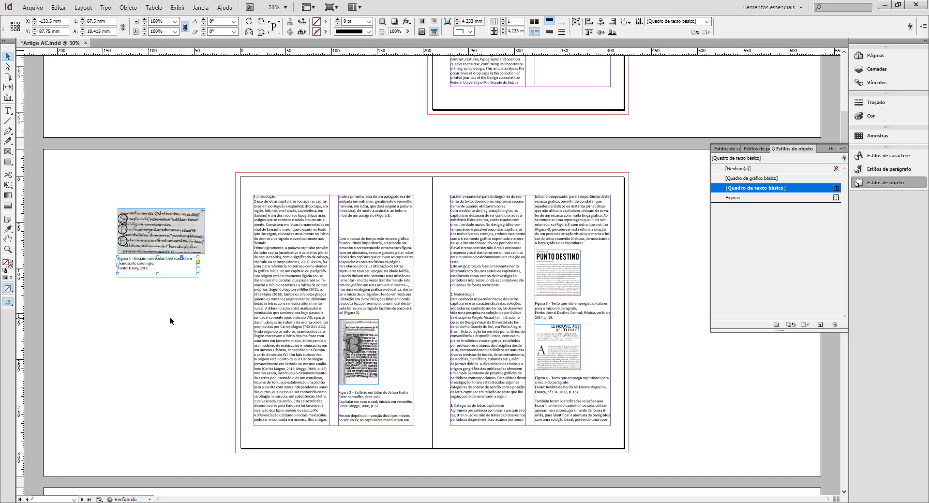
Apply the Legendas paragraph style to the Figure 1 caption.
{"action": "left_click", "coordinate": [756, 149]}
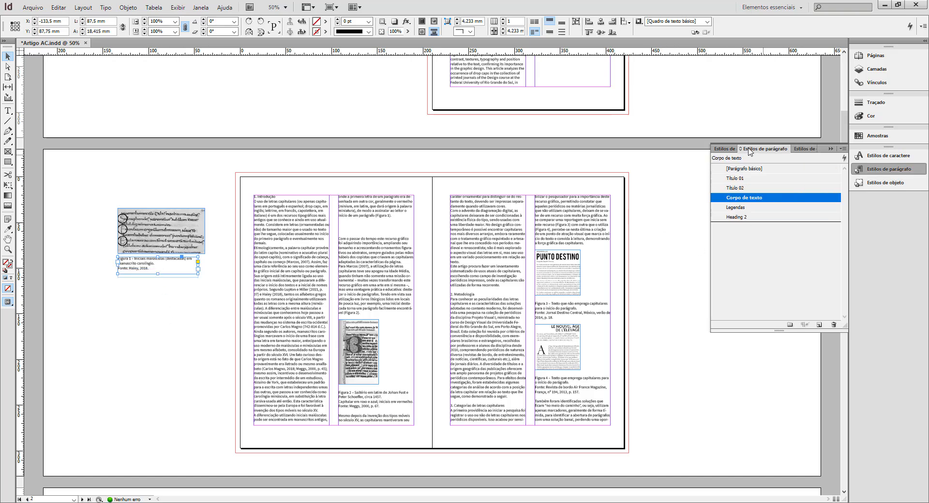
{"action": "left_click", "coordinate": [755, 208]}
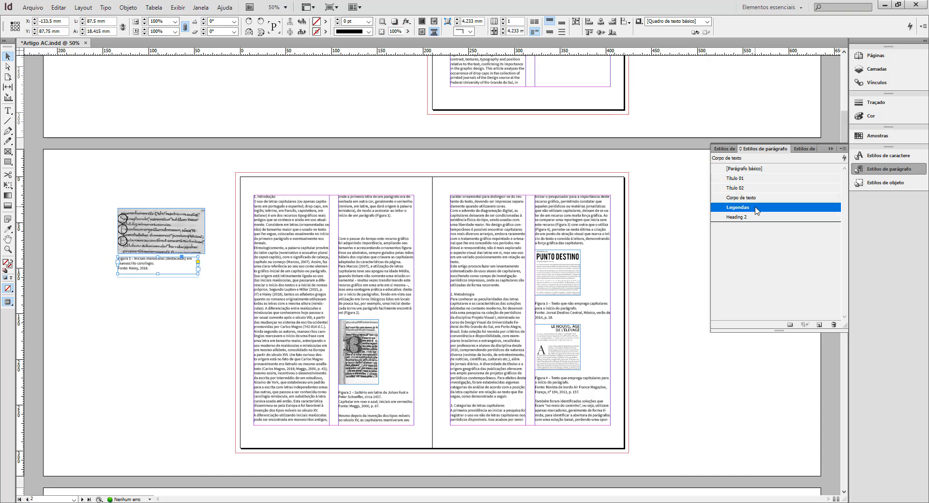
{"action": "left_click", "coordinate": [149, 324]}
Group the Figure 1 image with its caption and apply the Figuras object style to the group.
{"action": "left_click_drag", "start_coordinate": [97, 180], "coordinate": [221, 302]}
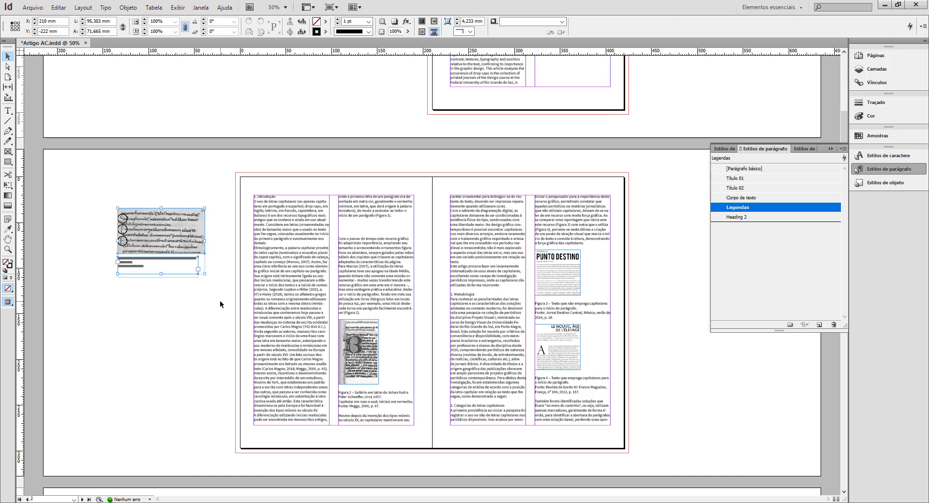
{"action": "left_click", "coordinate": [799, 149]}
{"action": "left_click", "coordinate": [766, 169]}
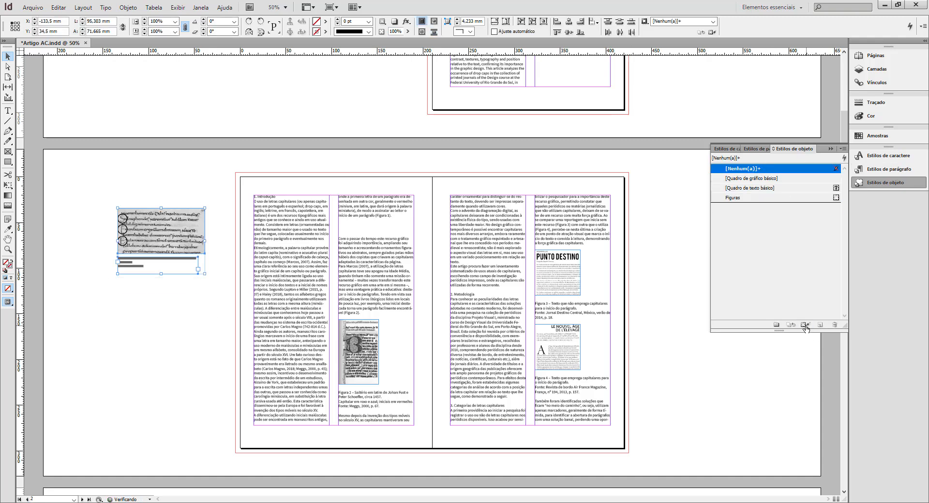
{"action": "right_click", "coordinate": [168, 245]}
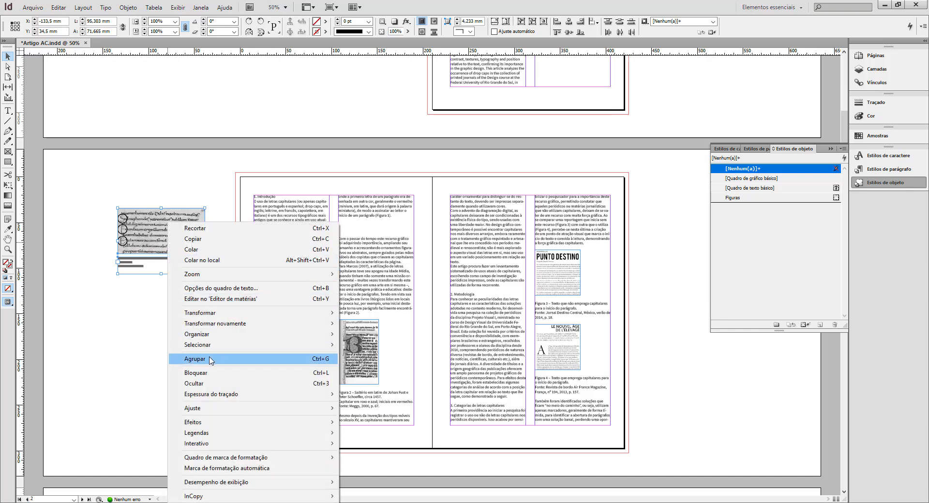
{"action": "left_click", "coordinate": [210, 361]}
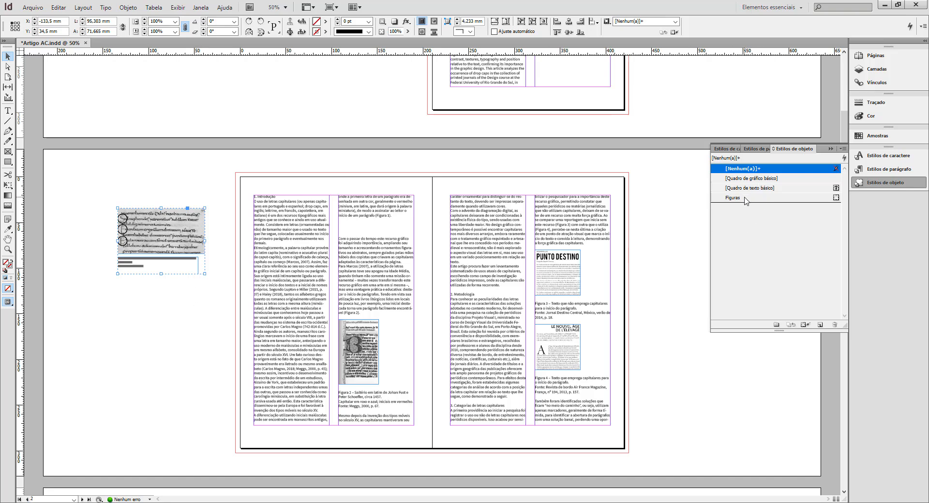
{"action": "left_click", "coordinate": [745, 198]}
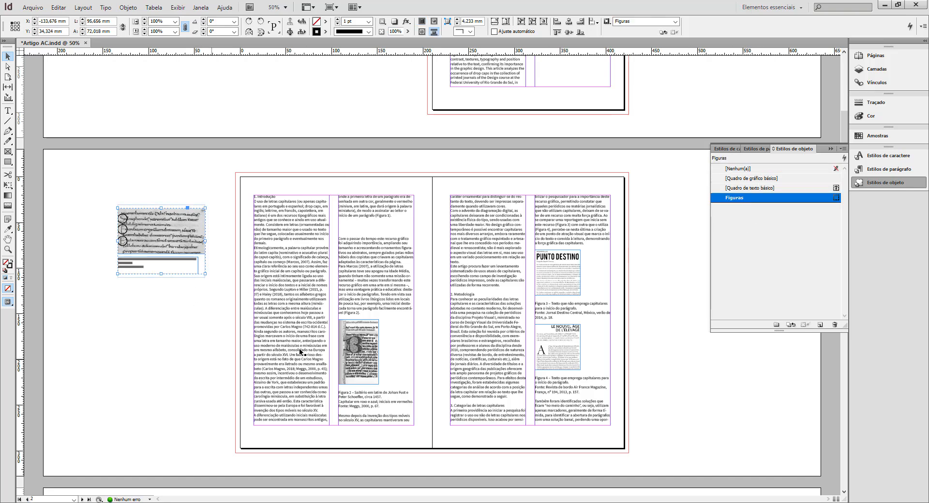
Try moving the Figure 1 group onto page 2's second text column, and undo the move.
{"action": "left_click_drag", "start_coordinate": [157, 235], "coordinate": [401, 266]}
{"action": "key", "text": "ctrl+z"}
{"action": "left_click", "coordinate": [184, 309]}
{"action": "left_click_drag", "start_coordinate": [180, 260], "coordinate": [181, 239]}
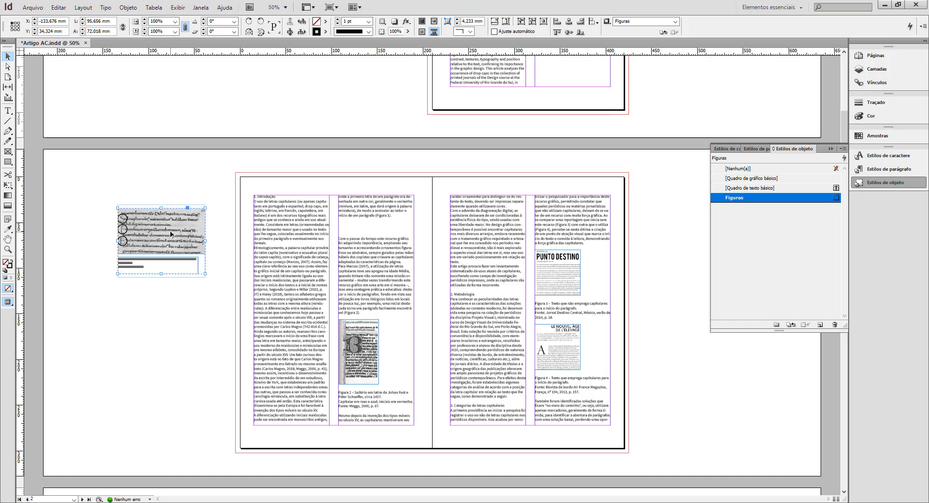
Cut the Figure 1 group from the pasteboard and paste it into page 2's text after the Figure 1 paragraph, removing the extra blank lines.
{"action": "key", "text": "Delete"}
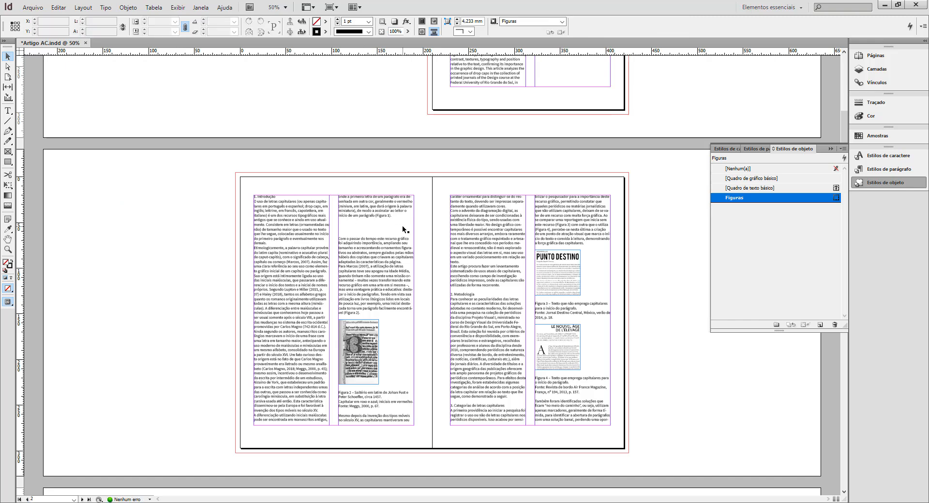
{"action": "key", "text": "t"}
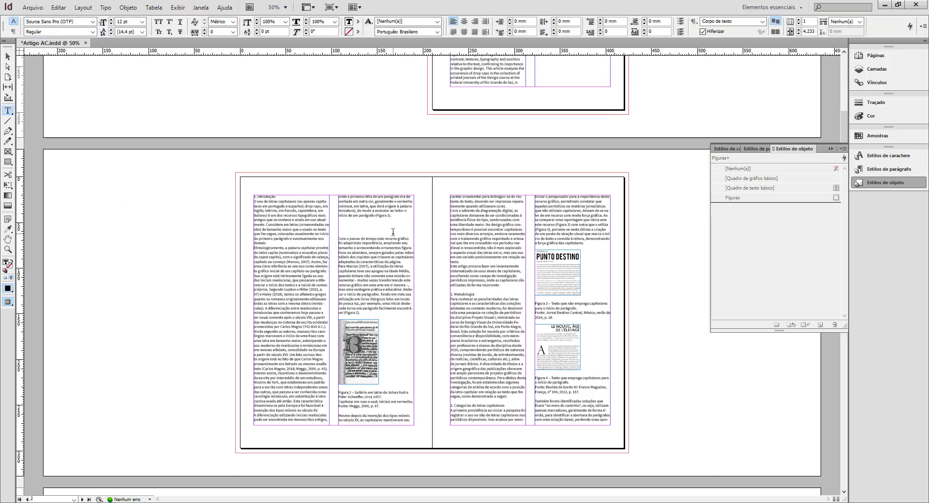
{"action": "key", "text": "Delete"}
{"action": "key", "text": "Delete"}
{"action": "key", "text": "Delete"}
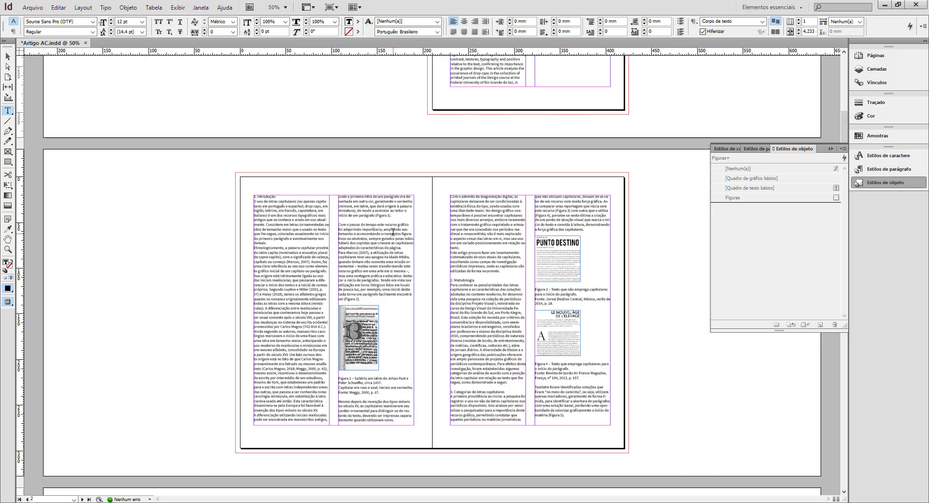
{"action": "key", "text": "ctrl+v"}
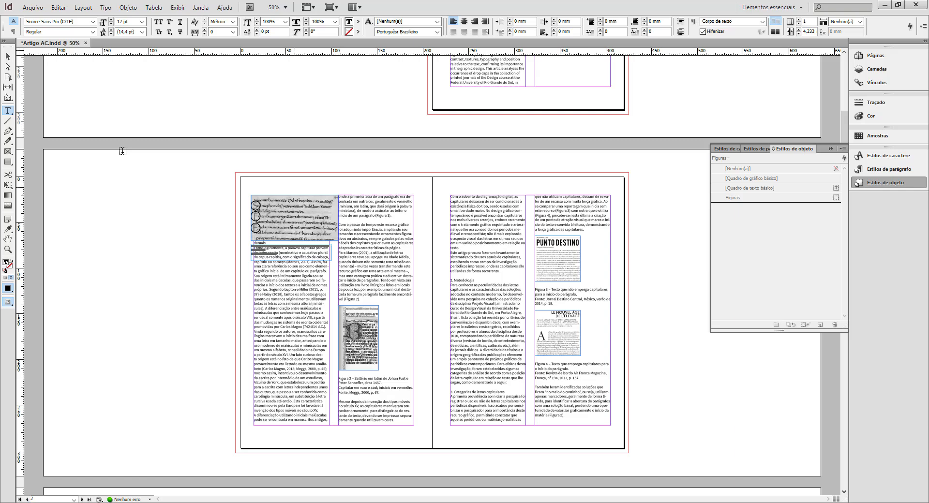
Move the anchored Figure 1 group into page 2's second column, directly beneath the paragraph that cites Figure 1.
{"action": "left_click", "coordinate": [8, 56]}
{"action": "left_click", "coordinate": [88, 181]}
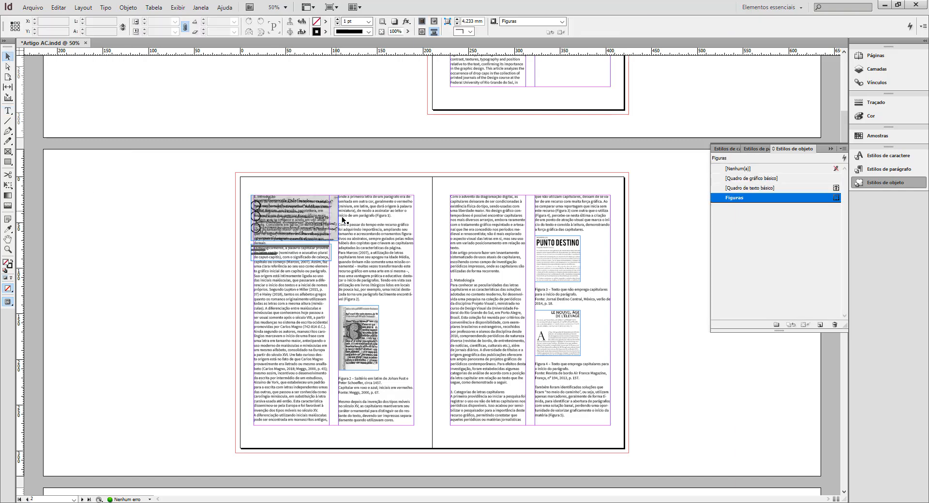
{"action": "left_click_drag", "start_coordinate": [332, 228], "coordinate": [435, 262]}
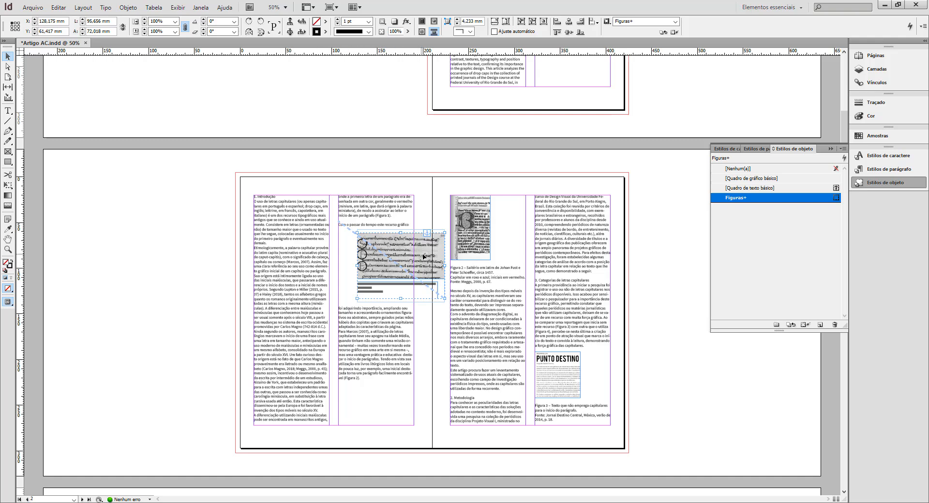
{"action": "left_click_drag", "start_coordinate": [423, 254], "coordinate": [408, 250]}
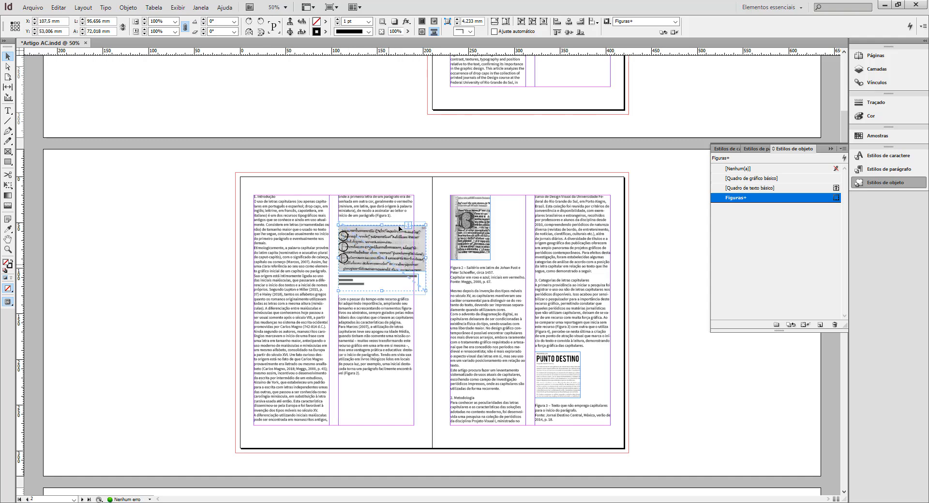
{"action": "left_click", "coordinate": [375, 135]}
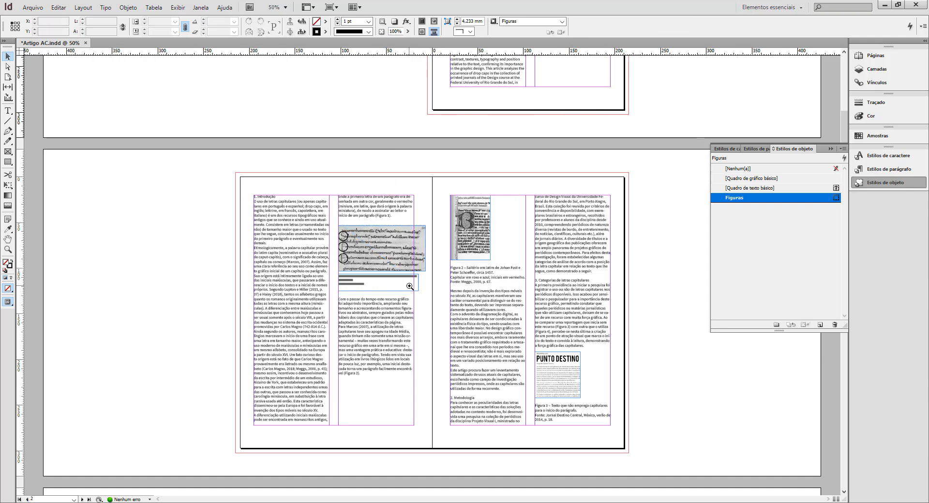
Narrow the Figure 1 caption frame to the 82.5 mm column width.
{"action": "left_click", "coordinate": [409, 286]}
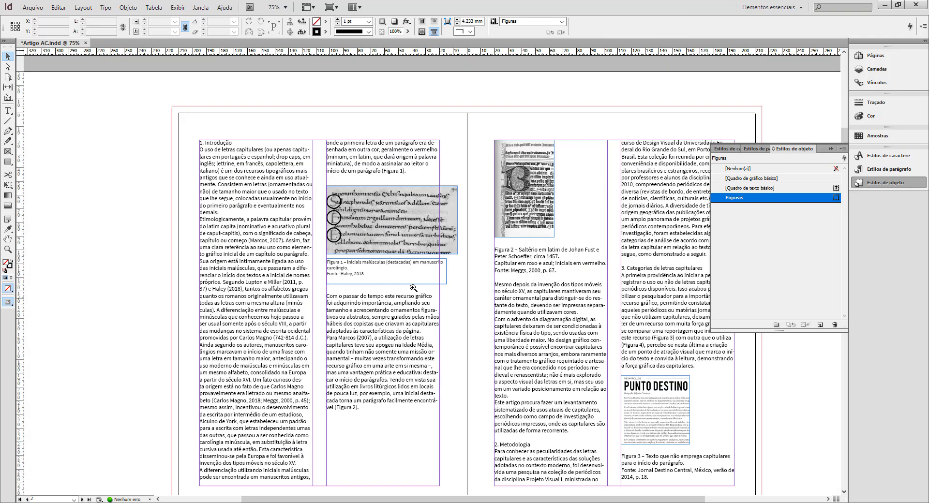
{"action": "left_click", "coordinate": [387, 261]}
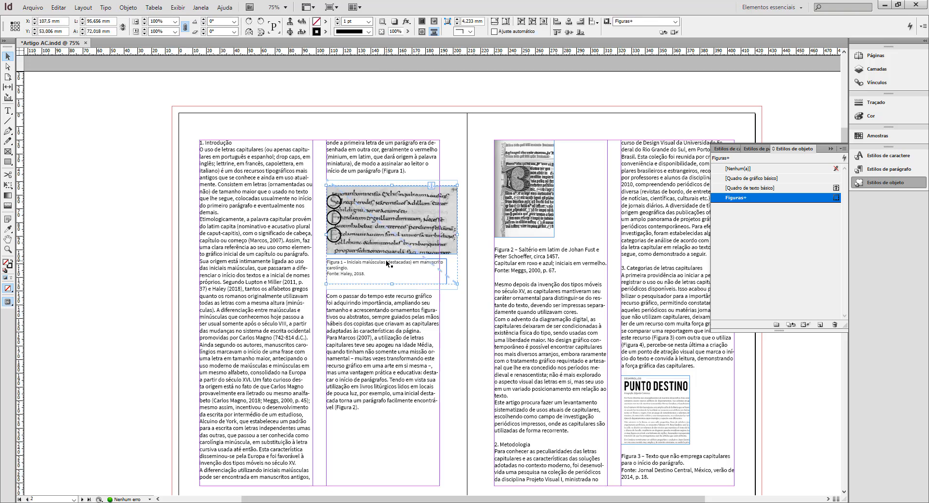
{"action": "double_click", "coordinate": [388, 264]}
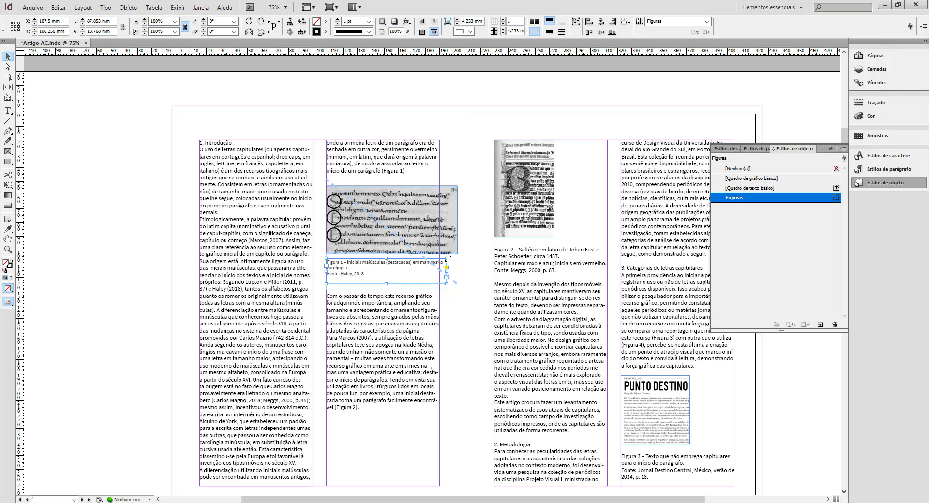
{"action": "left_click_drag", "start_coordinate": [446, 258], "coordinate": [439, 260]}
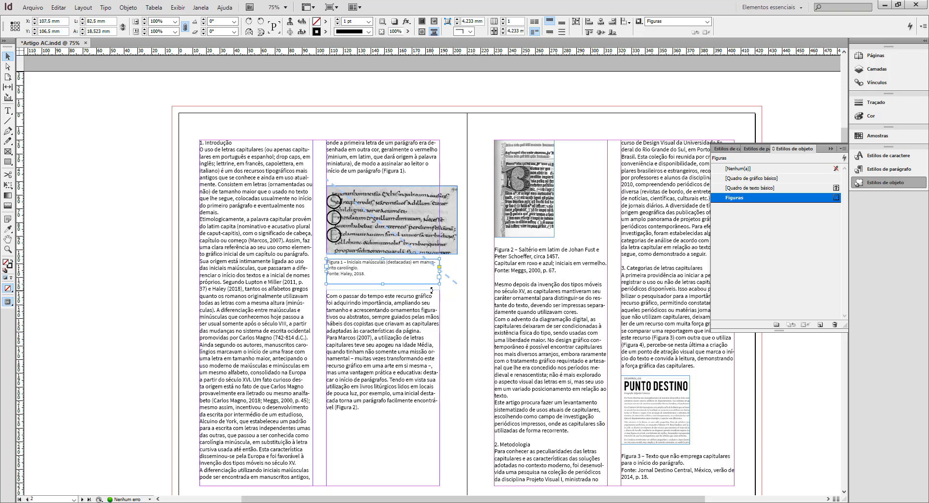
Scale the Figure 1 picture to about 82.3 mm wide and fit its frame to the reduced picture.
{"action": "left_click", "coordinate": [456, 253]}
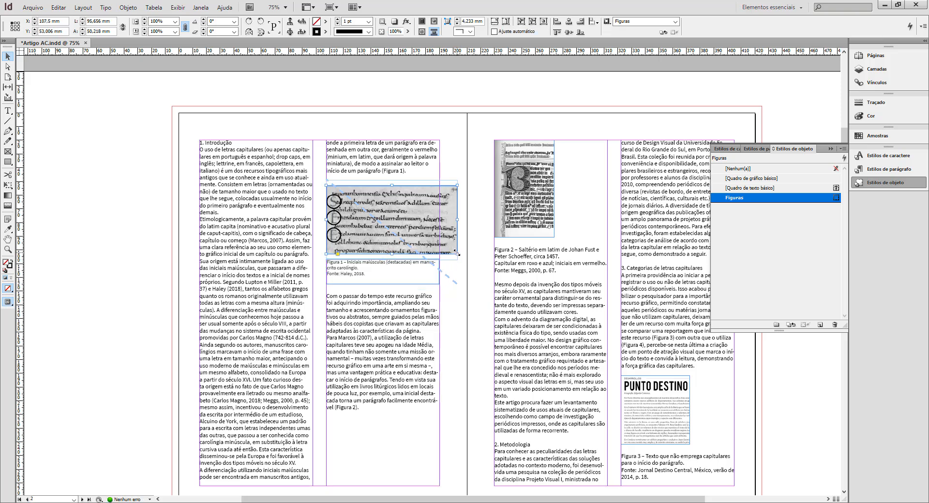
{"action": "double_click", "coordinate": [420, 215]}
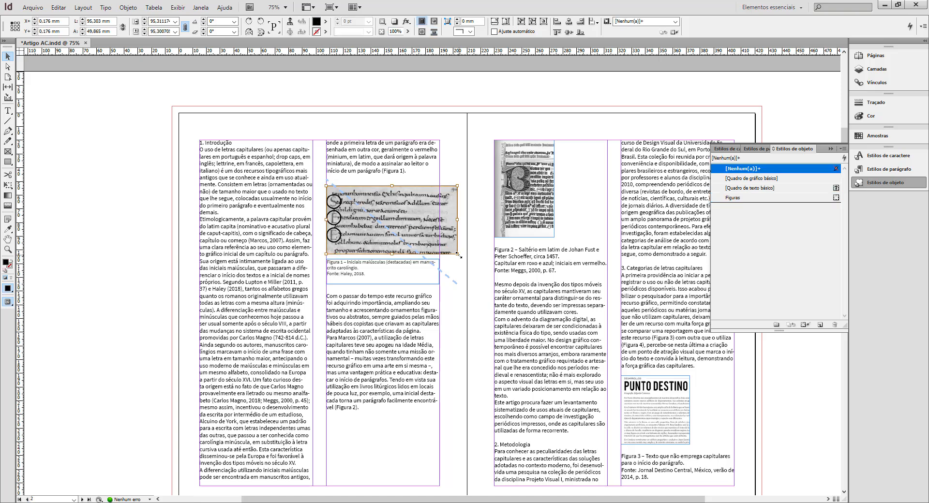
{"action": "left_click_drag", "start_coordinate": [458, 255], "coordinate": [439, 245]}
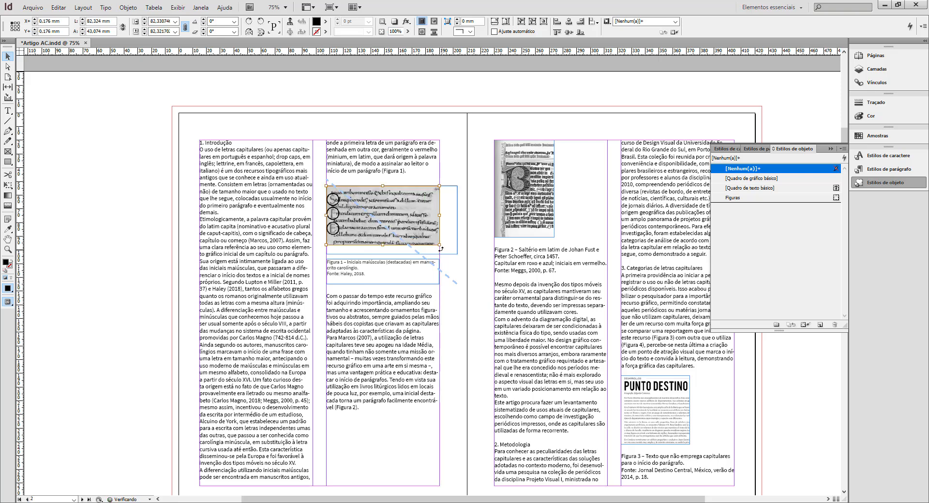
{"action": "left_click", "coordinate": [456, 253]}
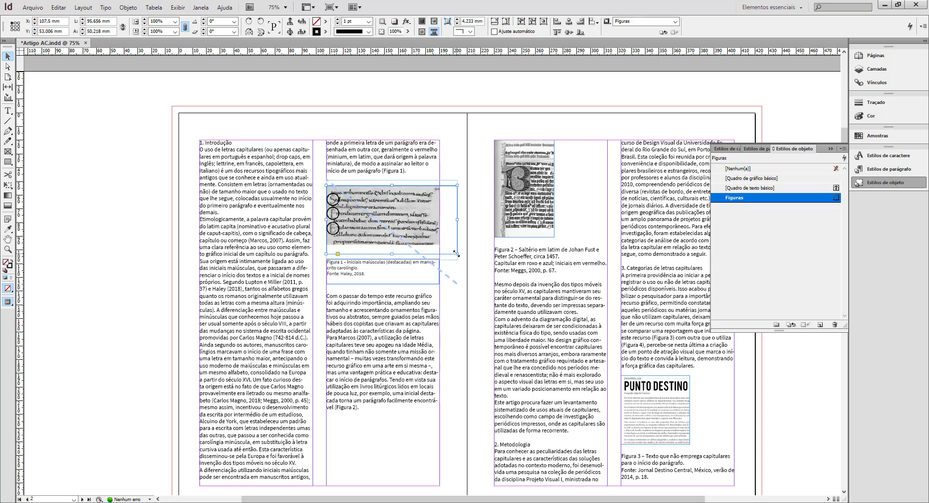
{"action": "double_click", "coordinate": [456, 253]}
{"action": "left_click_drag", "start_coordinate": [439, 234], "coordinate": [410, 233]}
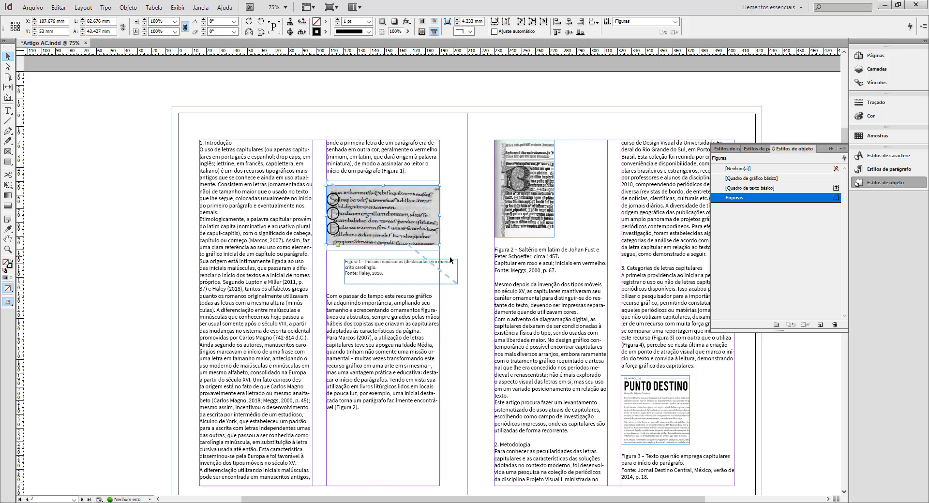
Align the Figure 1 image and caption with each other and with the edges of page 2's second column.
{"action": "left_click_drag", "start_coordinate": [453, 264], "coordinate": [434, 256]}
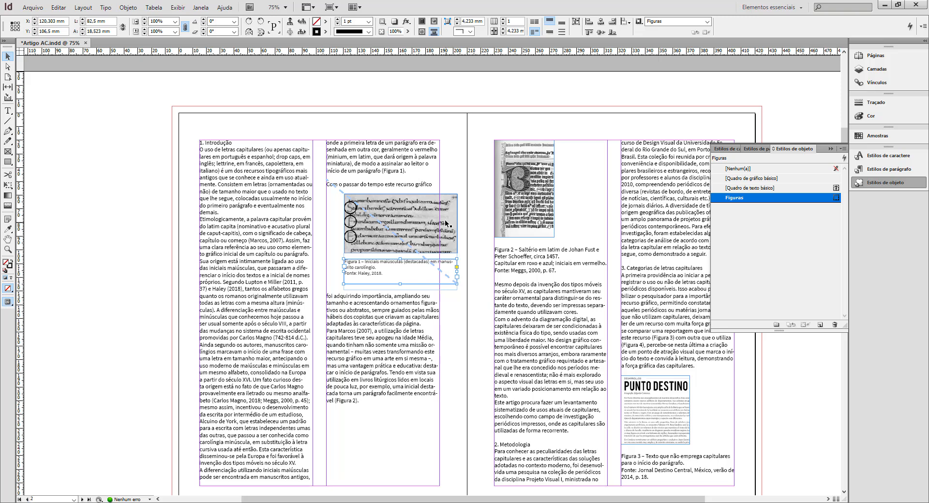
{"action": "mouse_move", "coordinate": [439, 199]}
{"action": "left_mouse_down"}
{"action": "mouse_move", "coordinate": [457, 204]}
{"action": "mouse_move", "coordinate": [442, 207]}
{"action": "left_mouse_up"}
{"action": "left_click", "coordinate": [461, 157]}
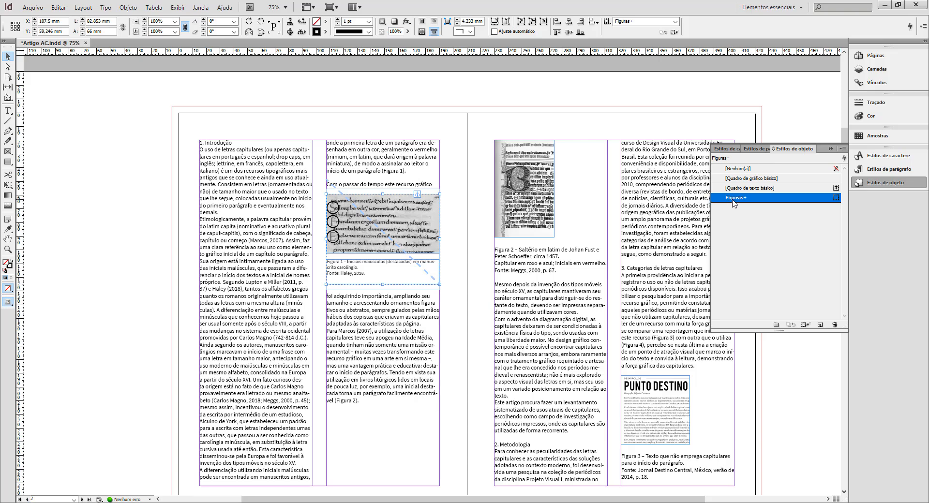
Clear the Figuras style overrides on the Figure 1 group and reposition it in the second column at about Y 51.4 mm.
{"action": "left_click", "coordinate": [806, 326]}
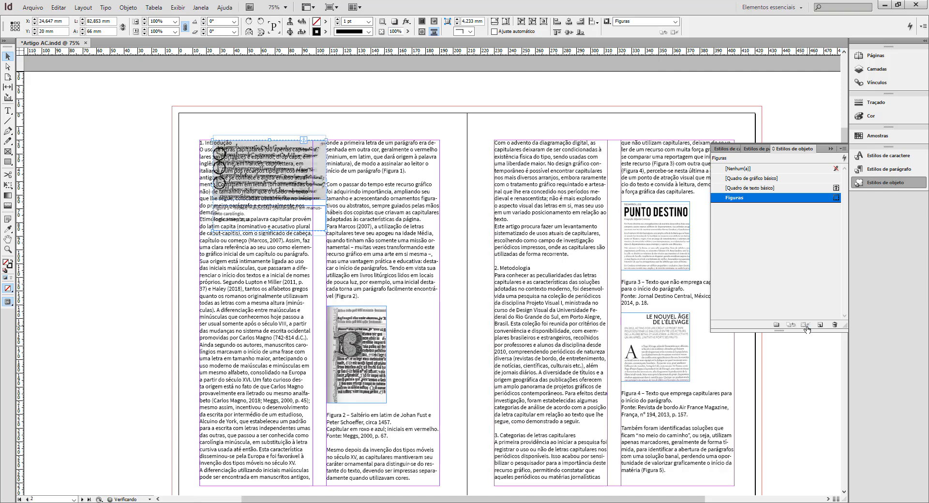
{"action": "left_click", "coordinate": [295, 165]}
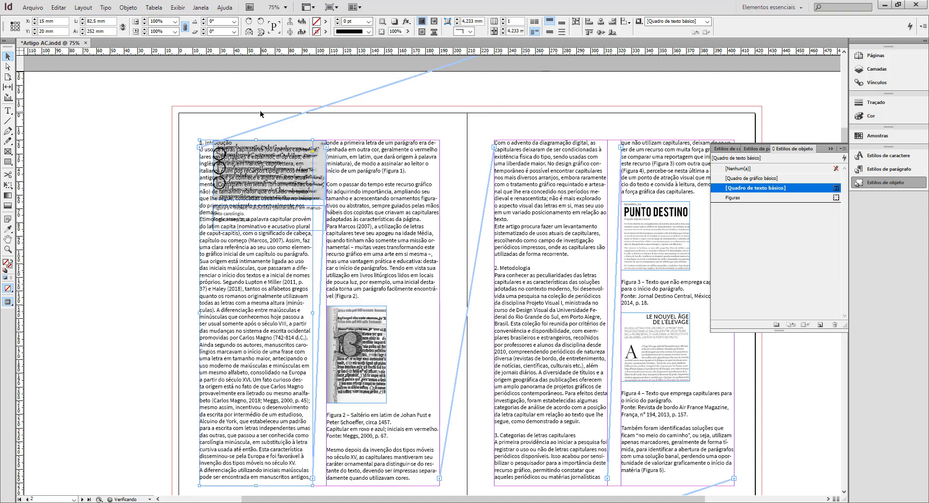
{"action": "left_click_drag", "start_coordinate": [323, 146], "coordinate": [435, 184]}
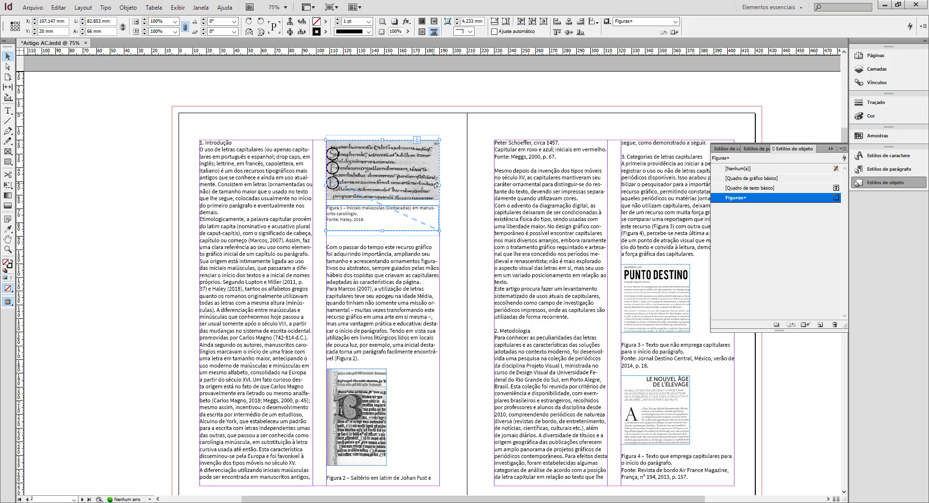
{"action": "left_click_drag", "start_coordinate": [435, 185], "coordinate": [431, 224]}
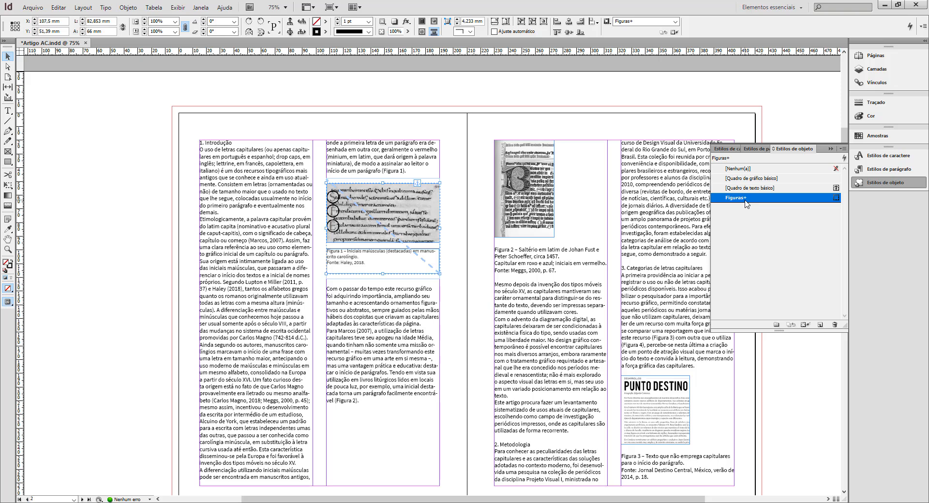
Turn off hyphenation in the Legendas paragraph style.
{"action": "left_click", "coordinate": [756, 149]}
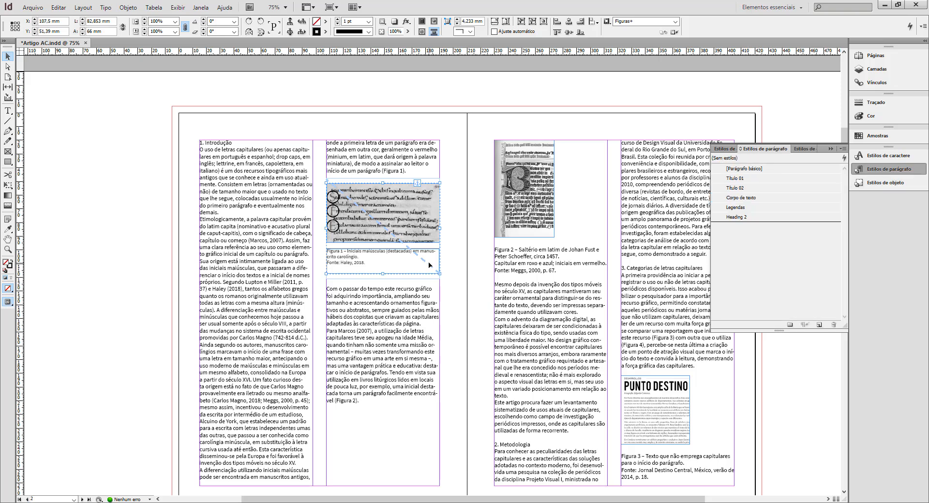
{"action": "left_click", "coordinate": [401, 267], "text": "ctrl"}
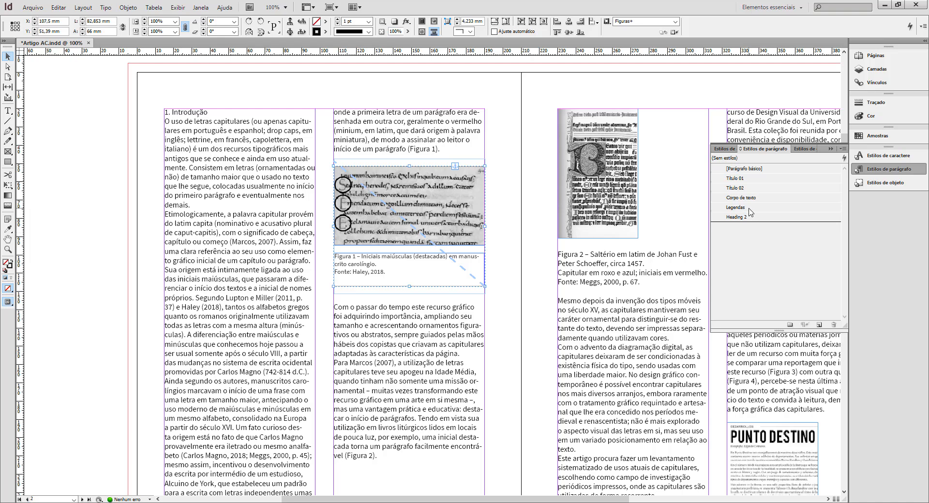
{"action": "left_click", "coordinate": [507, 91]}
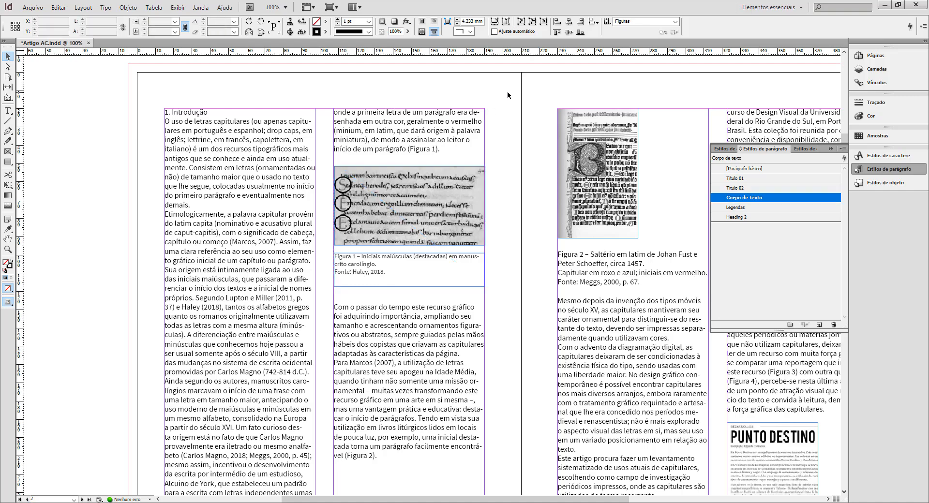
{"action": "double_click", "coordinate": [763, 208]}
{"action": "left_click", "coordinate": [461, 189]}
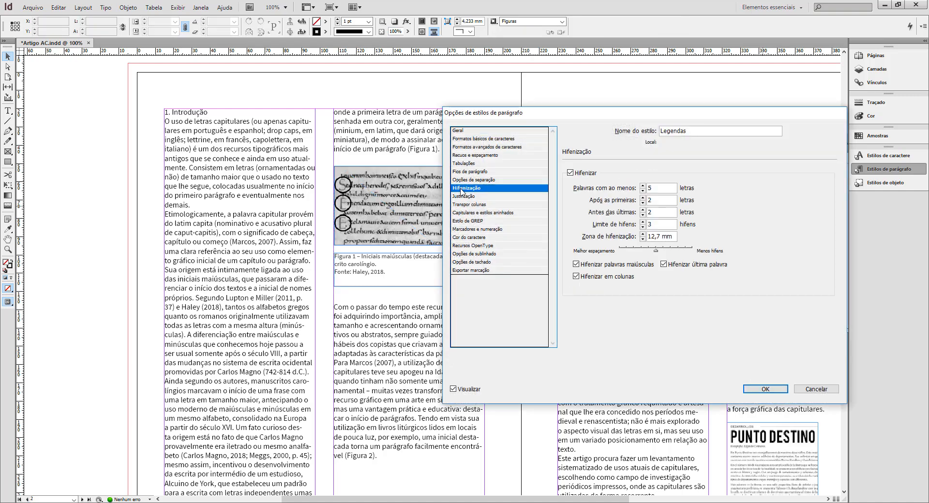
{"action": "left_click", "coordinate": [570, 173]}
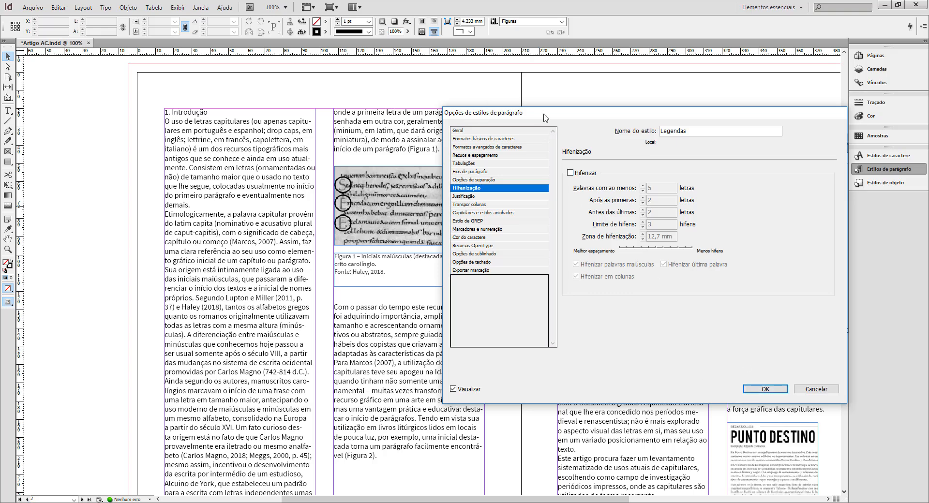
{"action": "left_click_drag", "start_coordinate": [544, 117], "coordinate": [627, 108]}
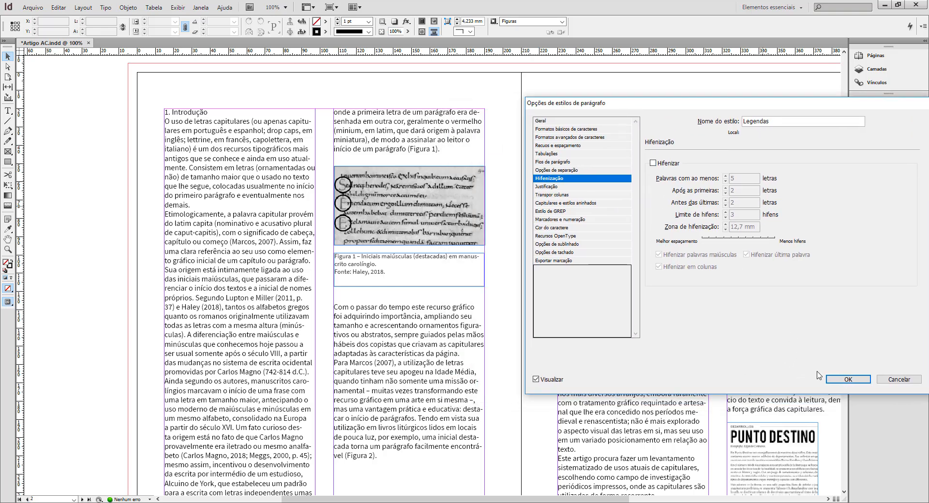
{"action": "left_click", "coordinate": [848, 380]}
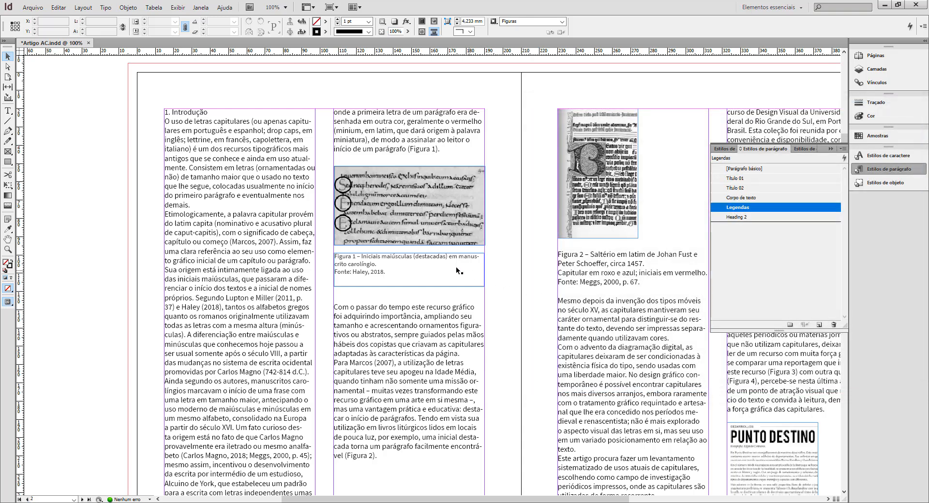
Apply the Legendas paragraph style to all of the Figure 1 caption text, and deselect the frame.
{"action": "left_click", "coordinate": [439, 257]}
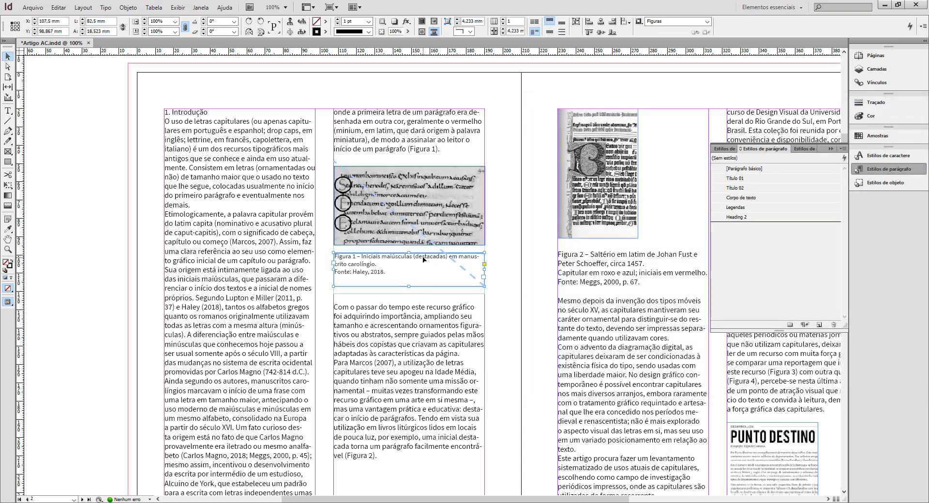
{"action": "double_click", "coordinate": [368, 269]}
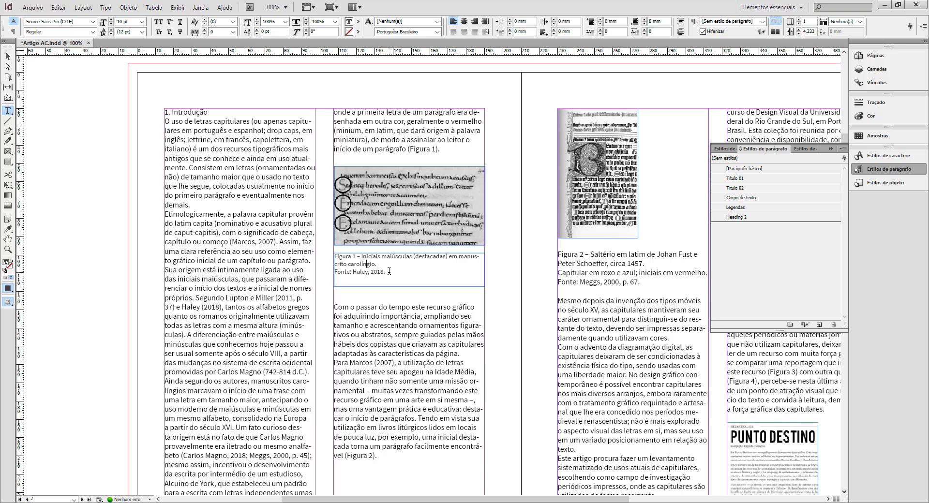
{"action": "left_click_drag", "start_coordinate": [389, 272], "coordinate": [333, 257]}
{"action": "left_click", "coordinate": [755, 208]}
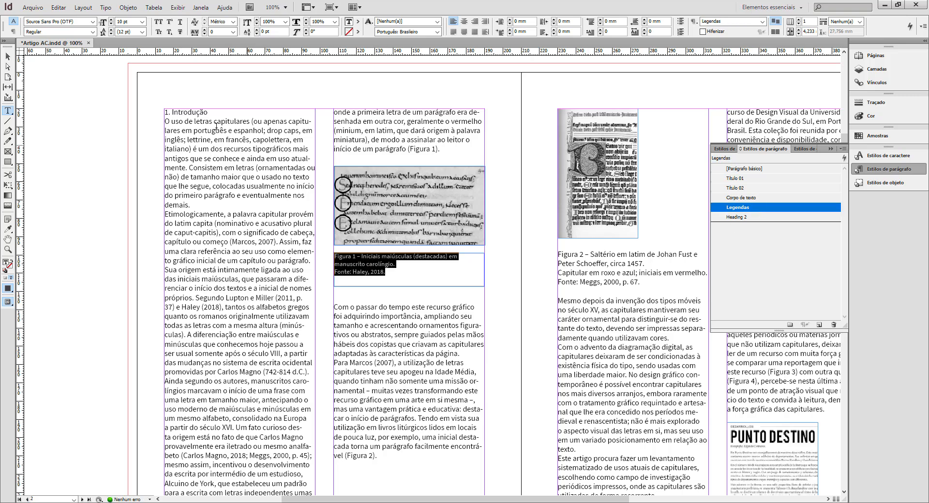
{"action": "left_click", "coordinate": [8, 58]}
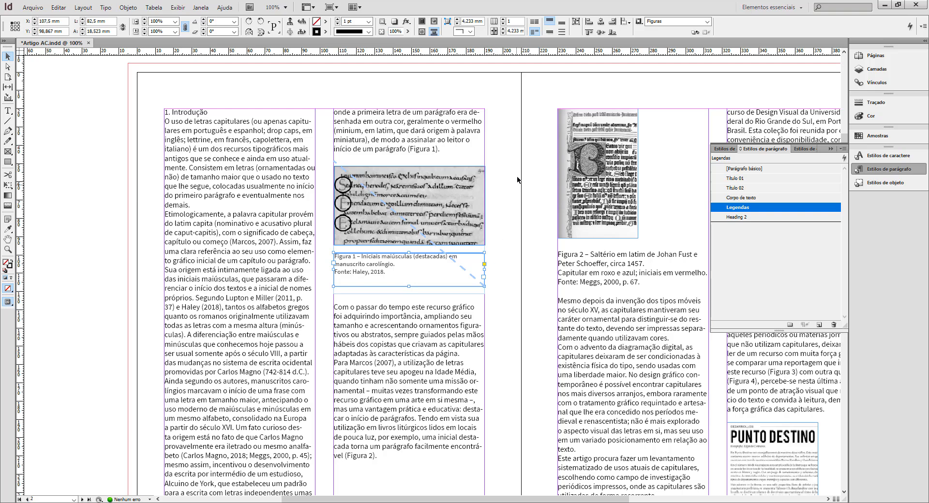
{"action": "left_click", "coordinate": [505, 160]}
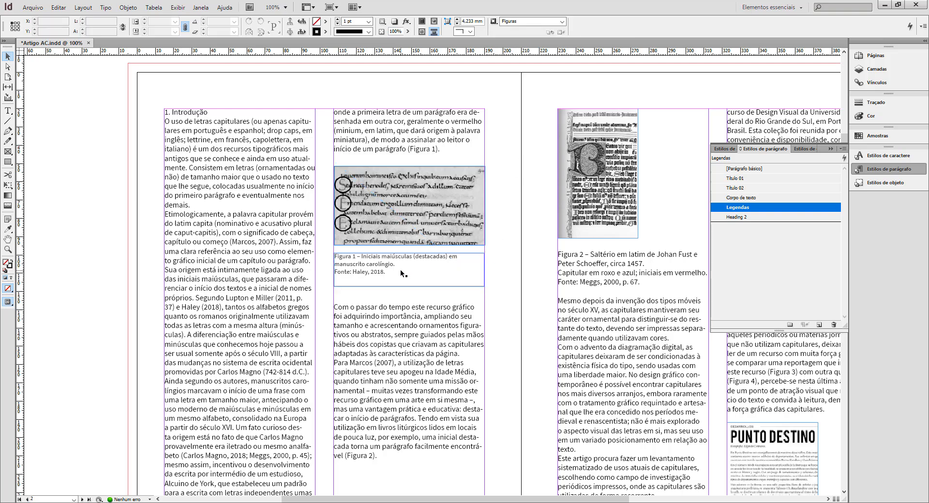
Save the document and check the object style applied to the Figure 1 group on page 2, leaving the object styles open.
{"action": "key", "text": "ctrl+minus"}
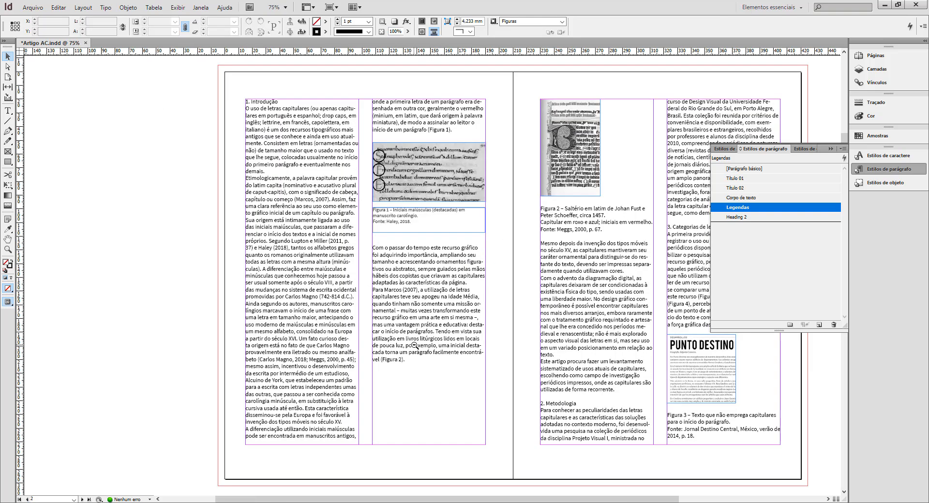
{"action": "key", "text": "ctrl+s"}
{"action": "left_click", "coordinate": [432, 189]}
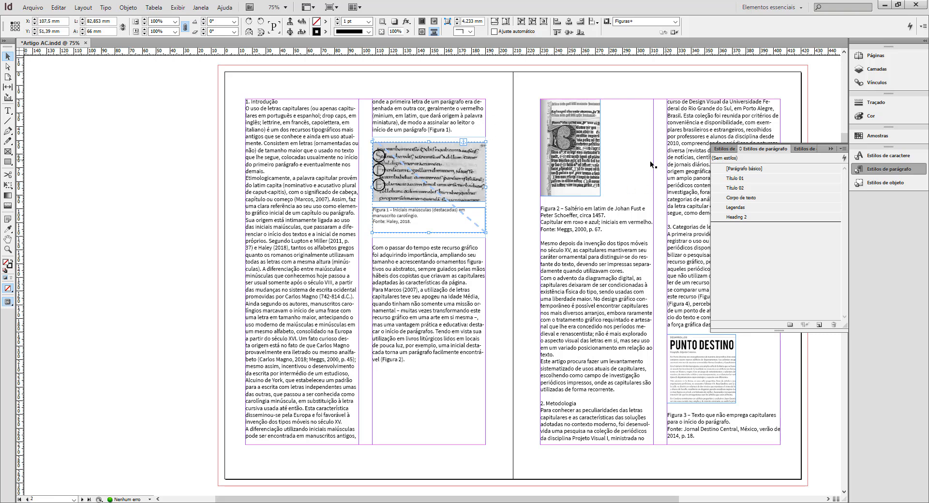
{"action": "left_click", "coordinate": [808, 150]}
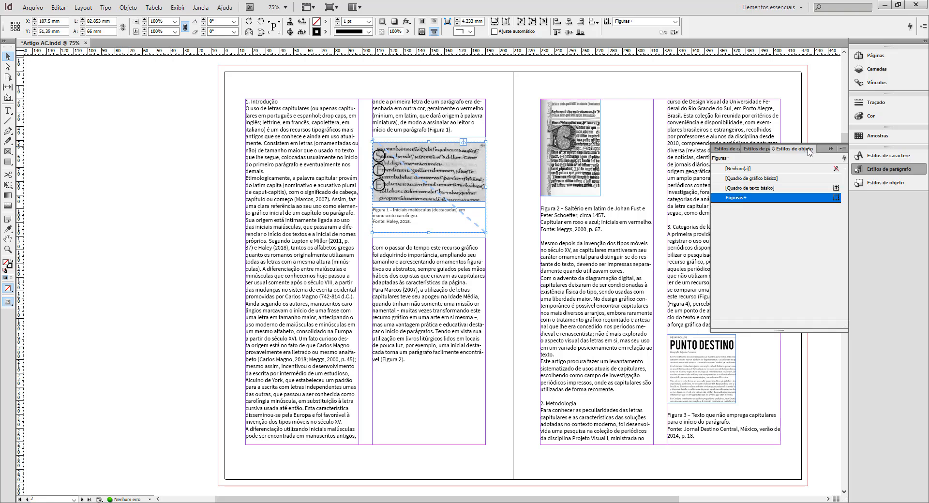
{"action": "left_click", "coordinate": [582, 74]}
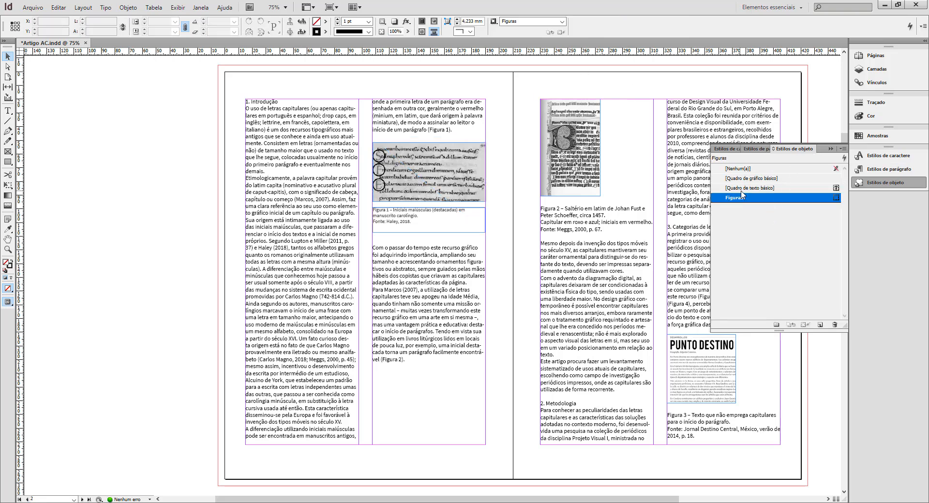
Review the Figuras object style's text wrap and anchored object options, and set its stroke color to [Nenhuma].
{"action": "double_click", "coordinate": [768, 198]}
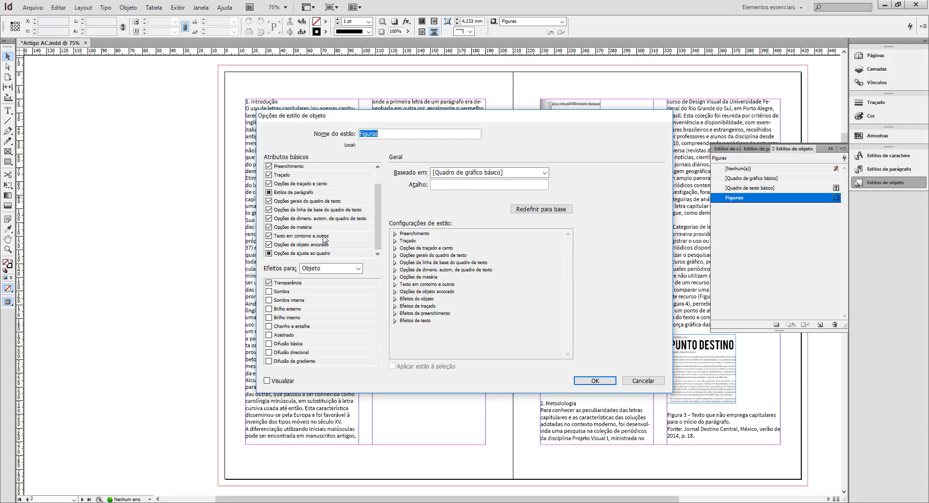
{"action": "left_click", "coordinate": [323, 236]}
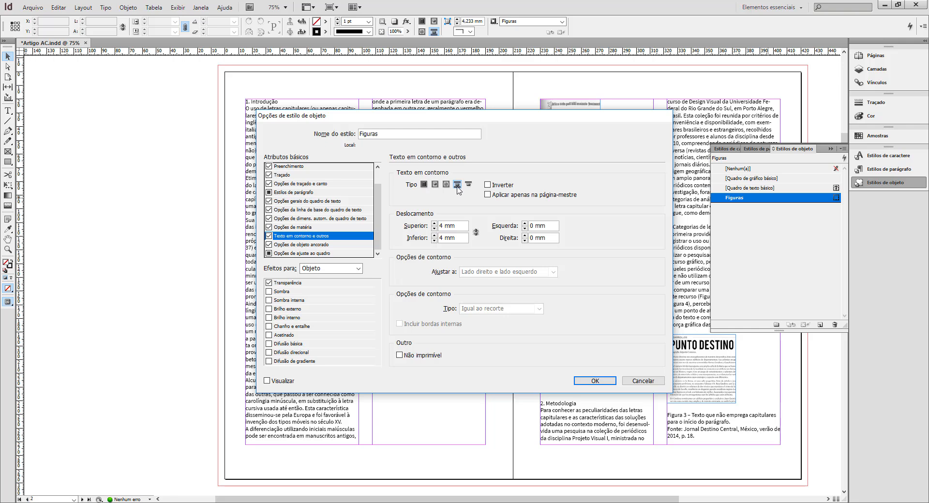
{"action": "left_click", "coordinate": [336, 247]}
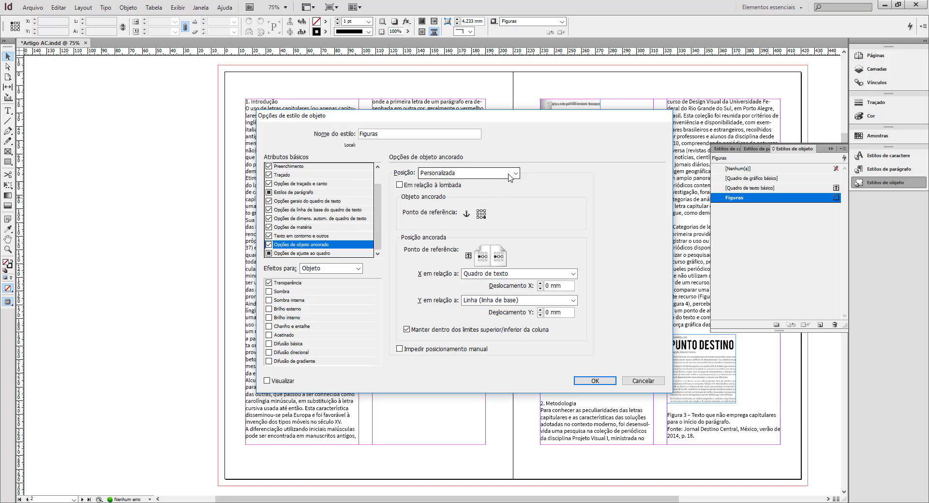
{"action": "left_click", "coordinate": [515, 173]}
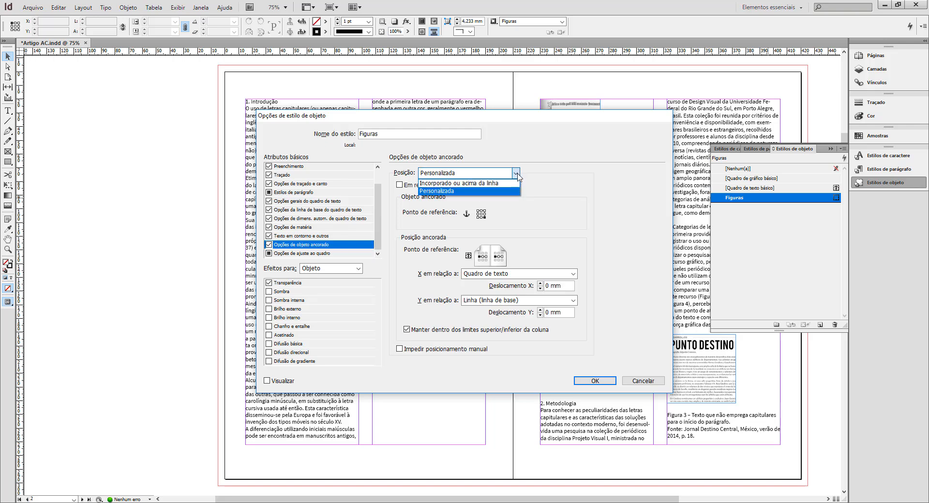
{"action": "left_click", "coordinate": [565, 202]}
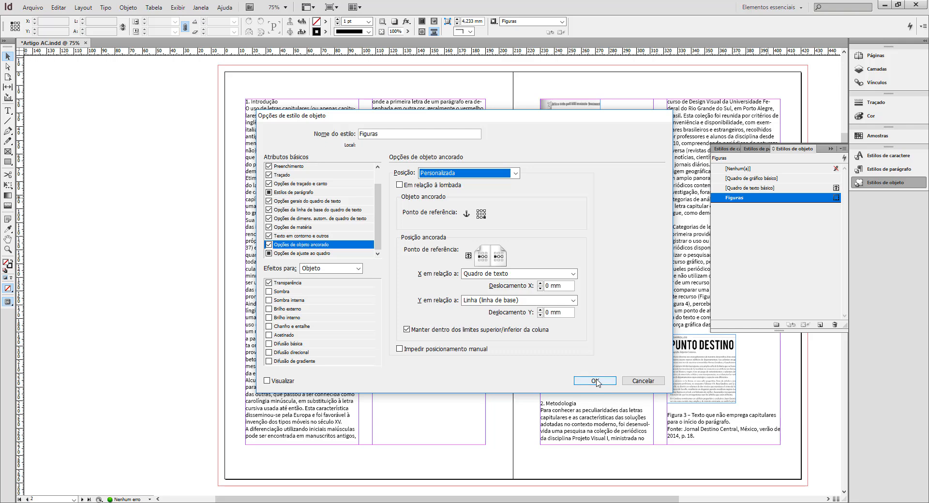
{"action": "scroll", "coordinate": [318, 188], "scroll_direction": "up", "scroll_amount": 1}
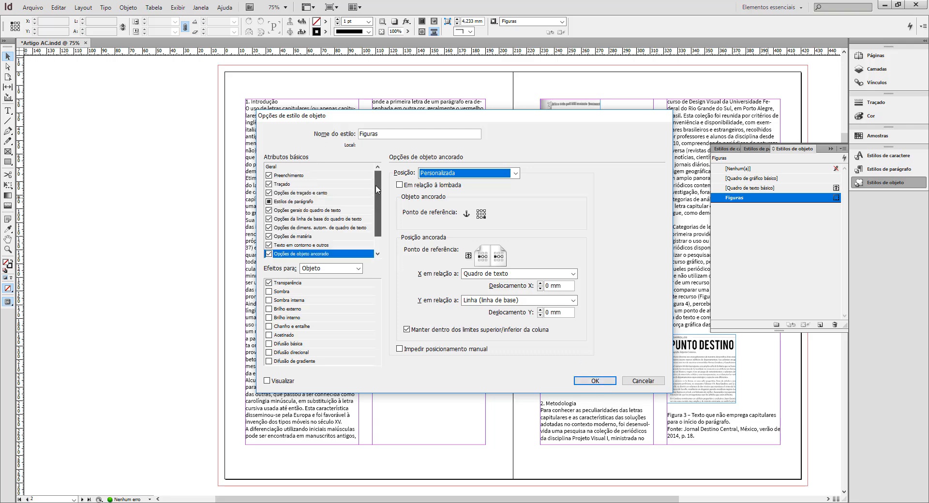
{"action": "left_click", "coordinate": [301, 184]}
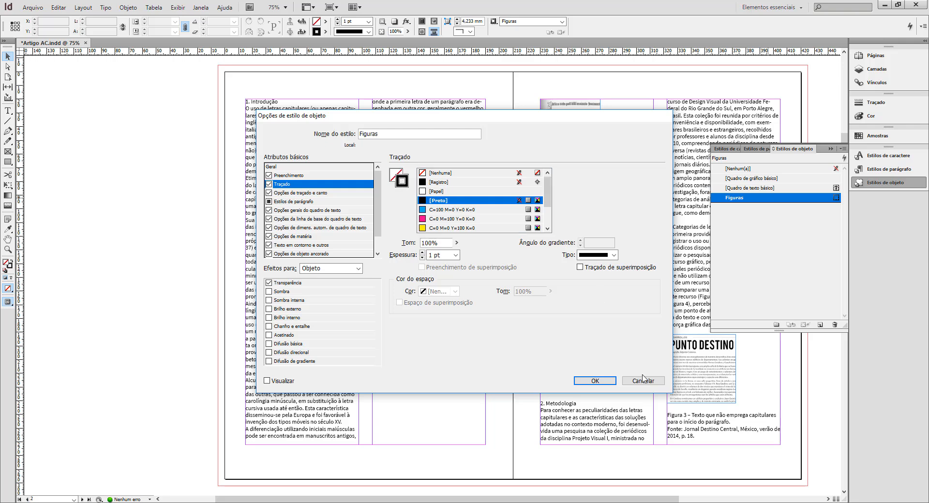
{"action": "left_click_drag", "start_coordinate": [471, 115], "coordinate": [500, 300]}
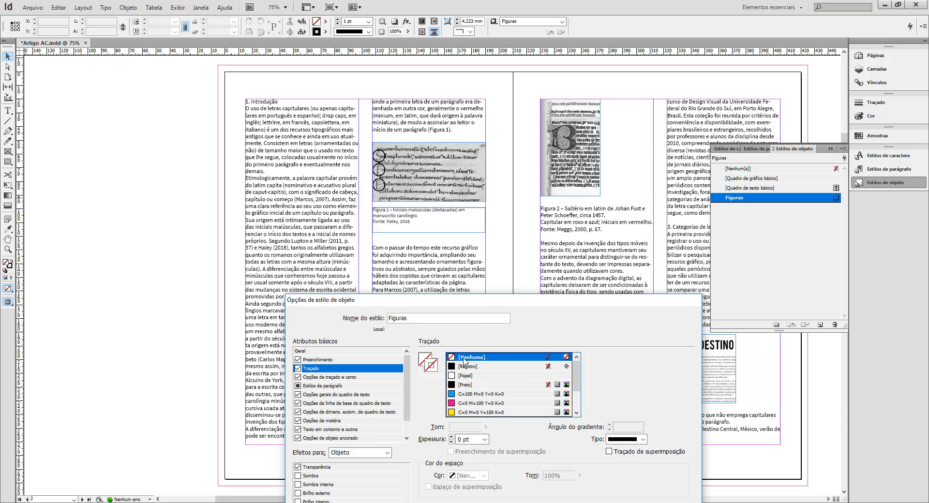
{"action": "left_click", "coordinate": [337, 363]}
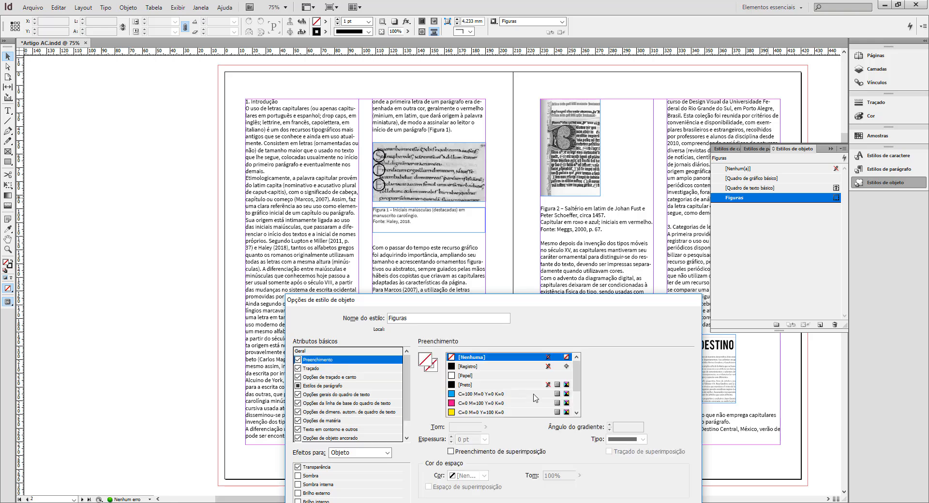
{"action": "left_click_drag", "start_coordinate": [560, 292], "coordinate": [560, 139]}
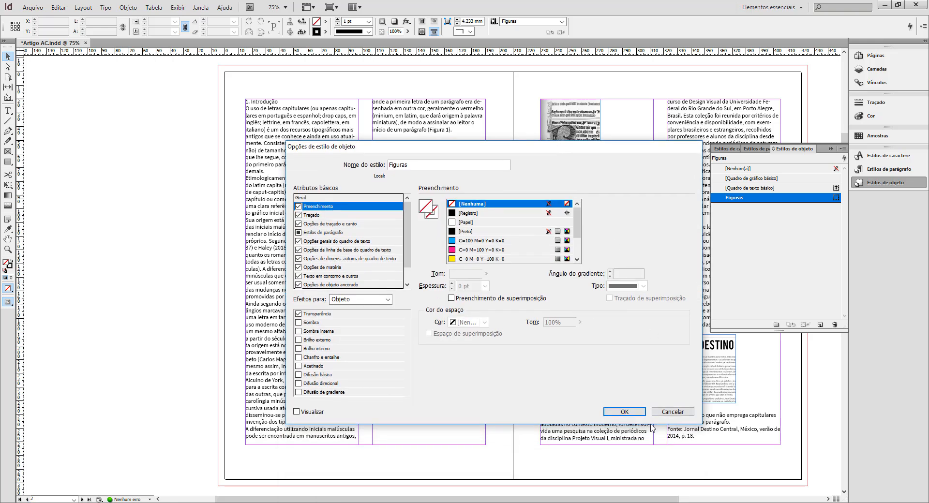
{"action": "left_click", "coordinate": [624, 413]}
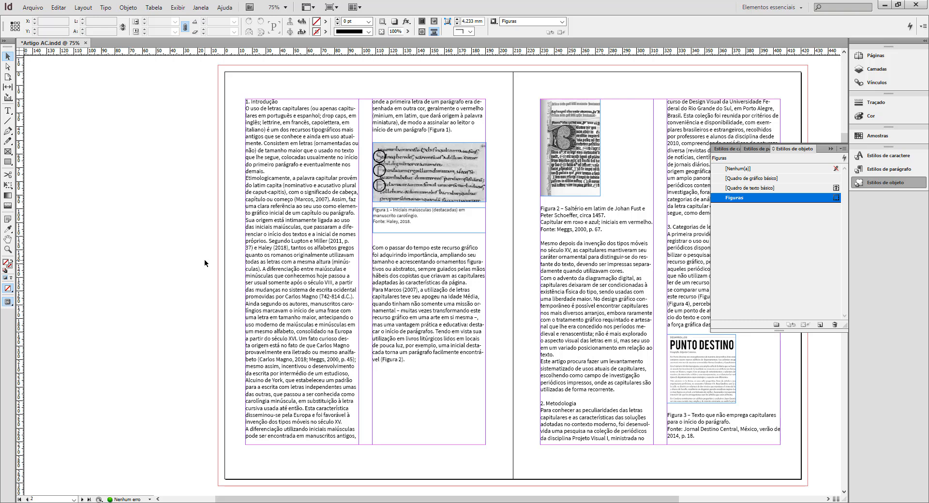
Preview pages 2-3 without guides and frame edges, and return to the normal view.
{"action": "key", "text": "w"}
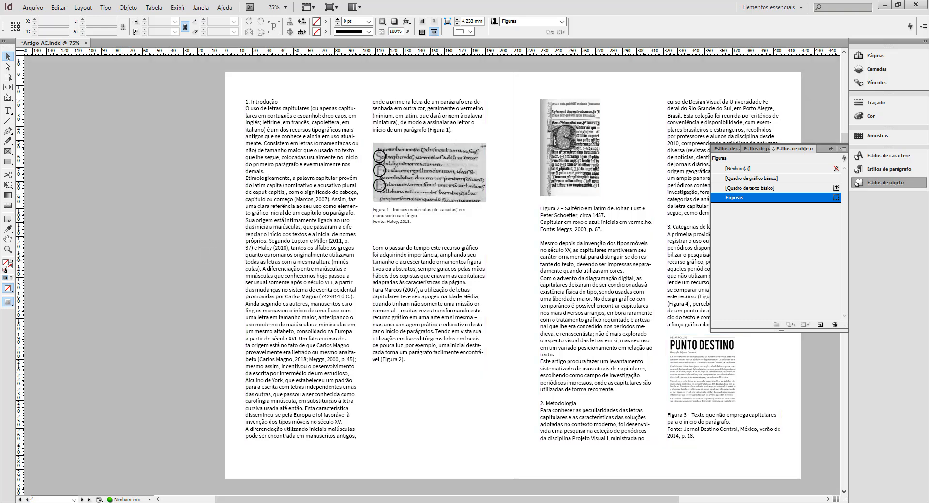
{"action": "double_click", "coordinate": [753, 198]}
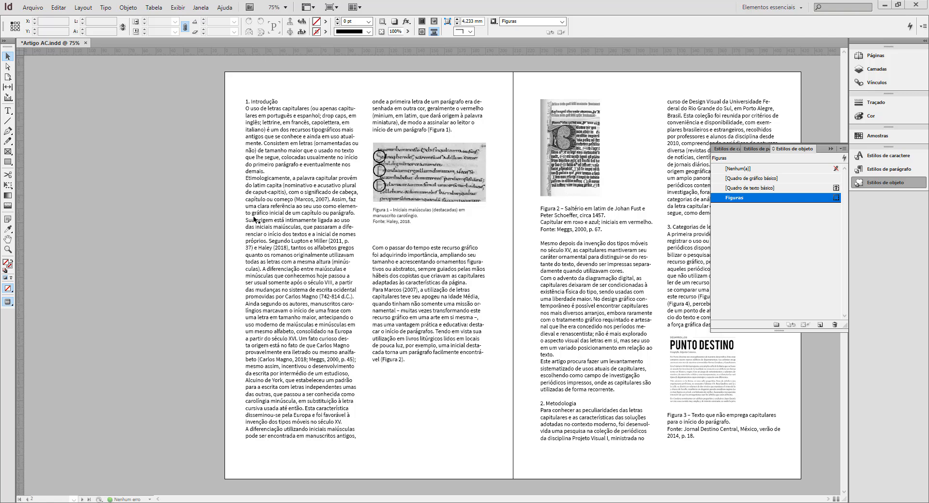
{"action": "key", "text": "w"}
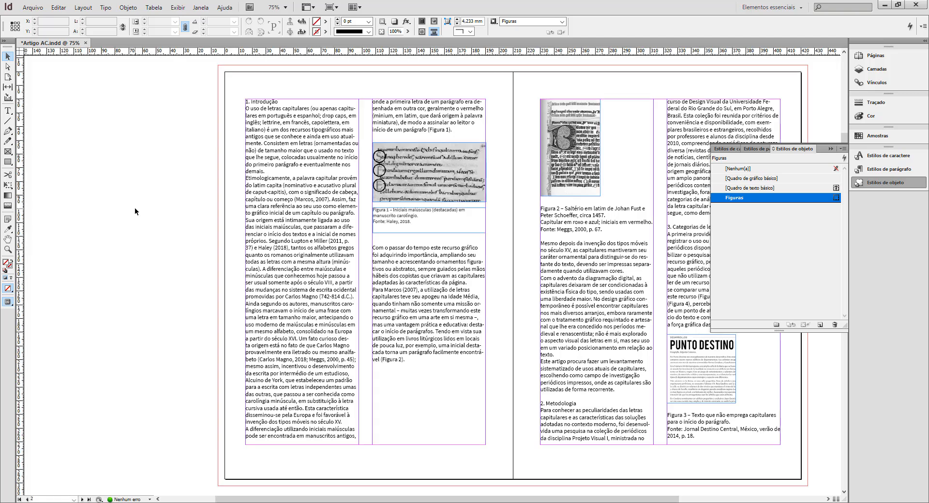
Try shortening page 2's first-column text frame to about 101.5 mm high to test the anchored figures, undo it, and deselect the frame.
{"action": "left_click", "coordinate": [305, 150]}
{"action": "left_click_drag", "start_coordinate": [303, 444], "coordinate": [303, 239]}
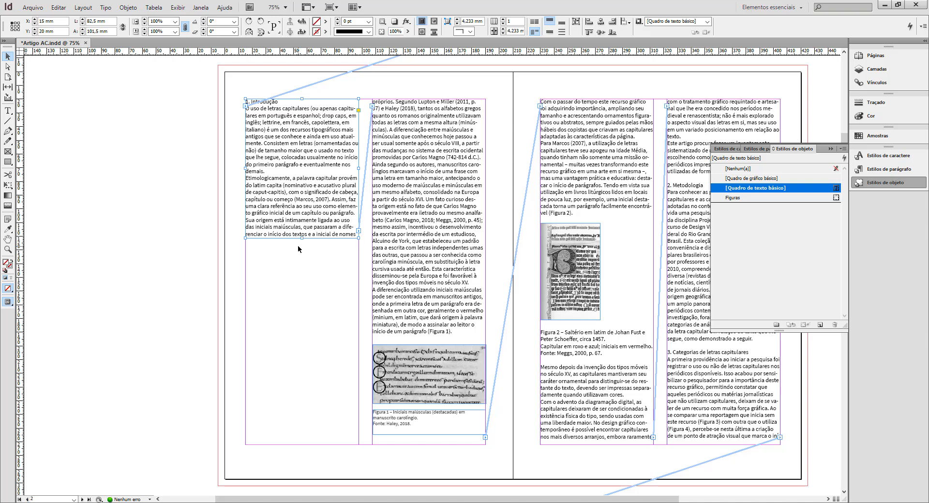
{"action": "key", "text": "ctrl+z"}
{"action": "key", "text": "ctrl+z"}
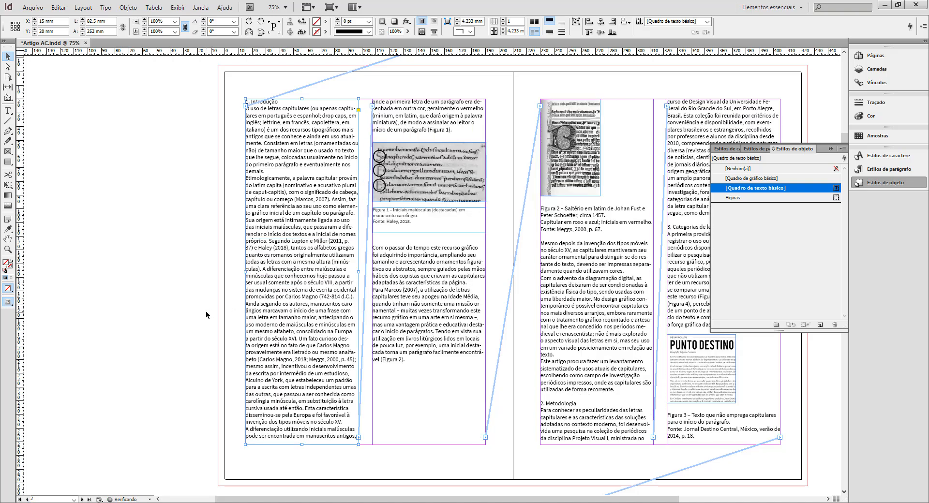
{"action": "left_click", "coordinate": [831, 149]}
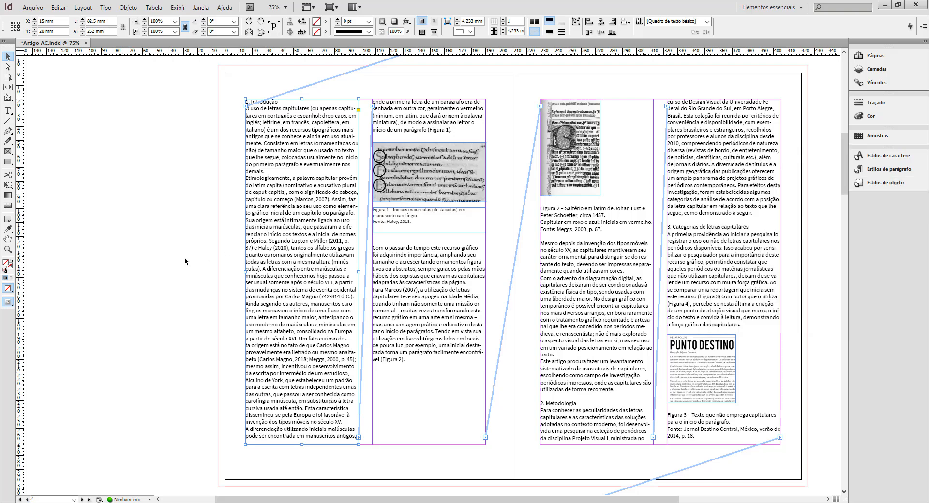
{"action": "left_click", "coordinate": [170, 261]}
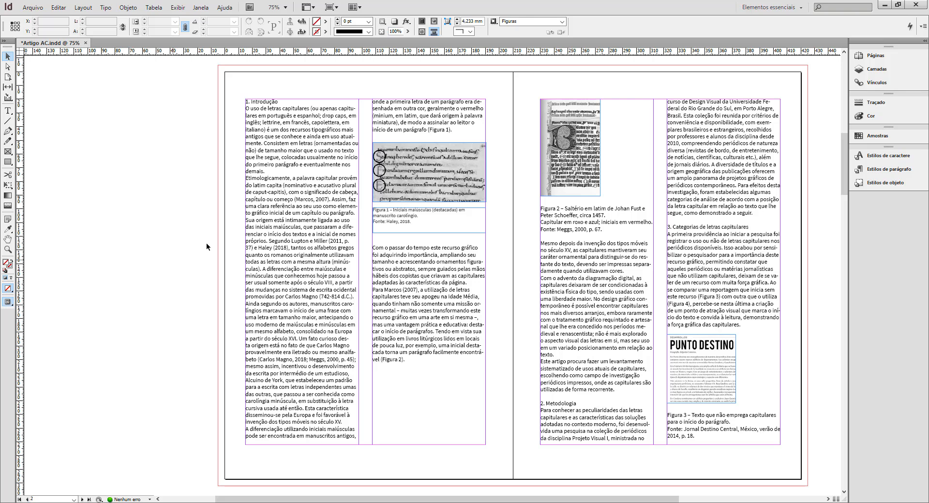
On the left page of A-Página-mestre, draw a text frame about 22 × 13.5 mm below the second column.
{"action": "left_click", "coordinate": [880, 57]}
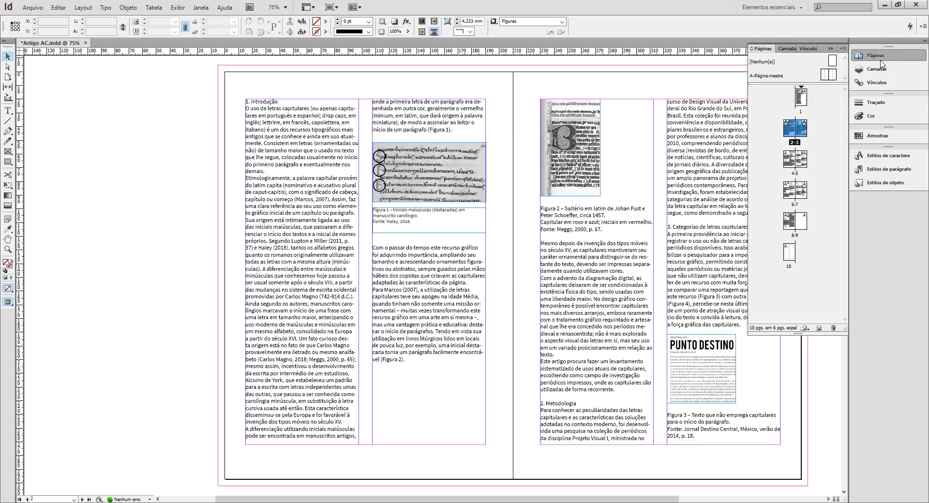
{"action": "double_click", "coordinate": [827, 76]}
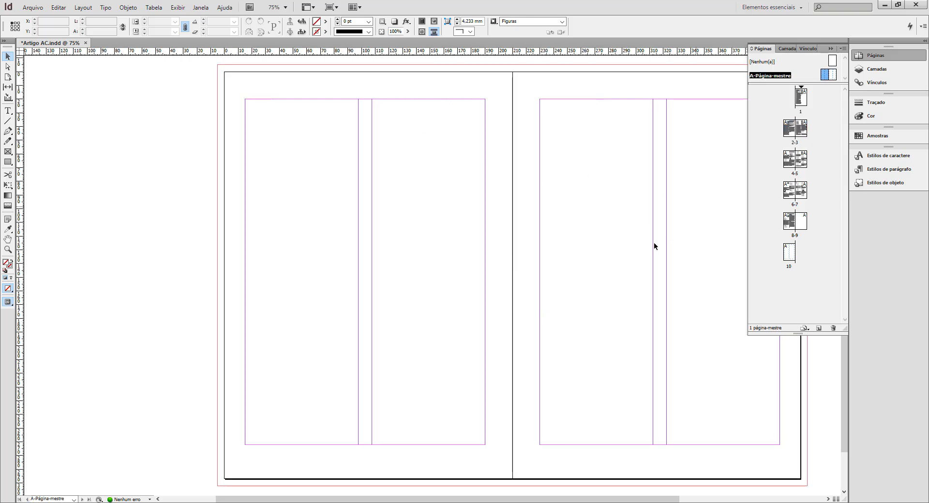
{"action": "left_click", "coordinate": [9, 112]}
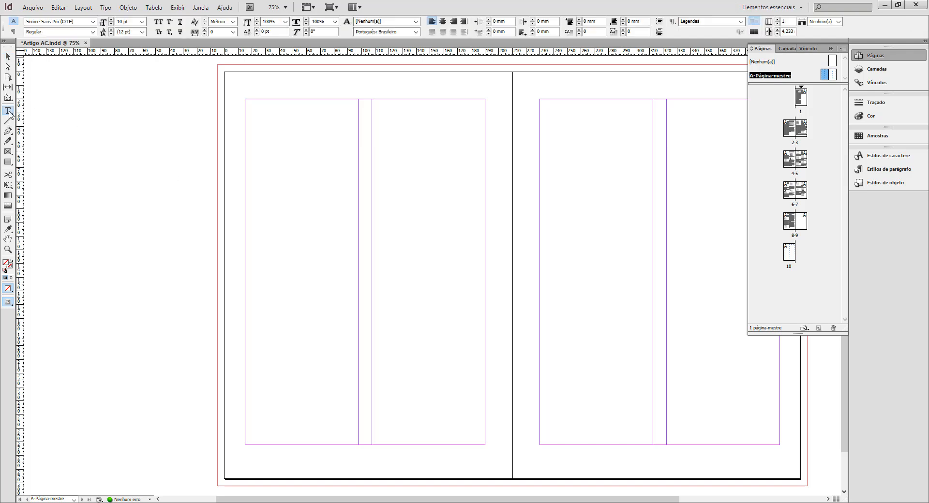
{"action": "left_click_drag", "start_coordinate": [452, 455], "coordinate": [482, 473]}
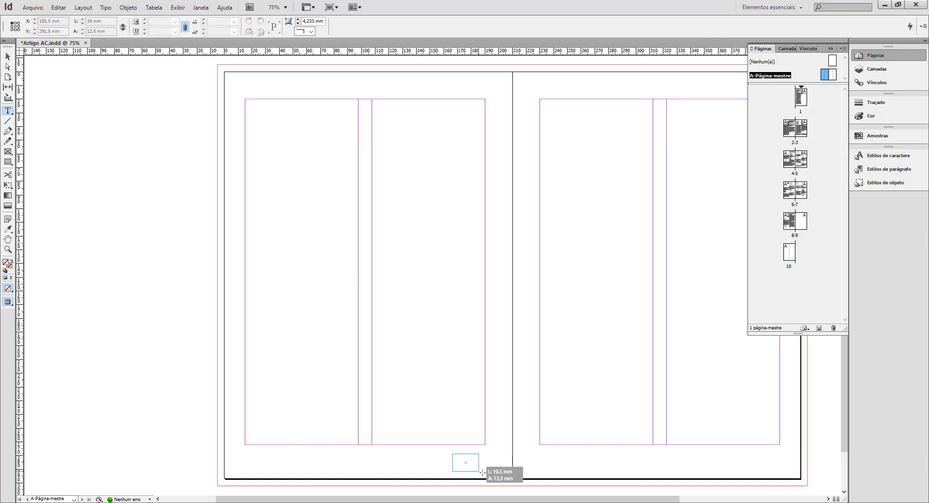
Insert the current page number marker into the text frame on the left master page.
{"action": "left_click", "coordinate": [125, 8]}
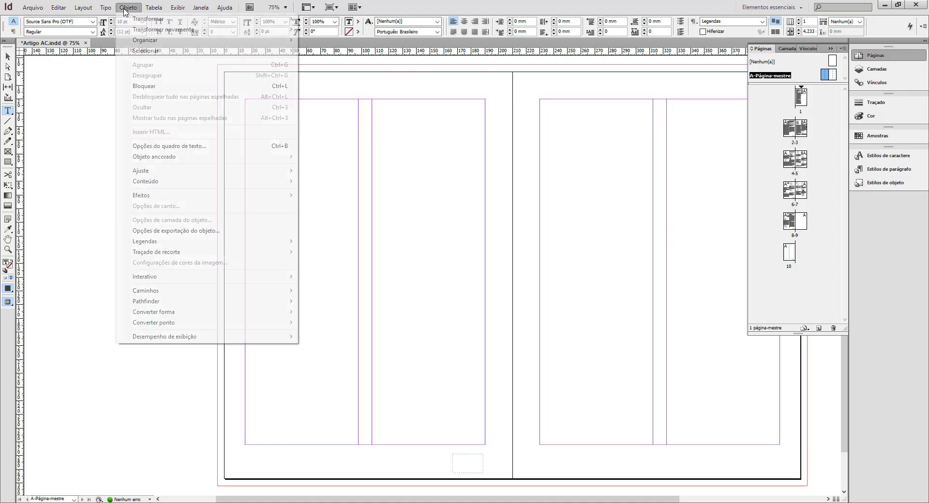
{"action": "mouse_move", "coordinate": [106, 7]}
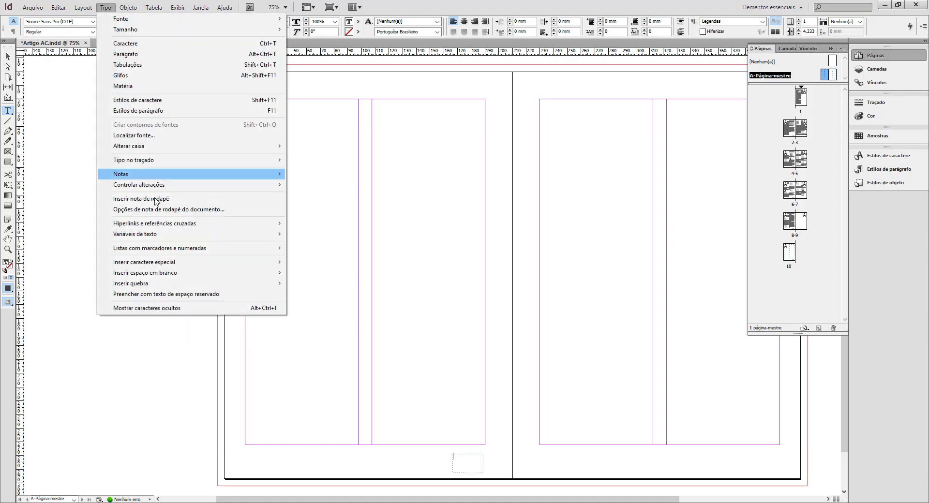
{"action": "mouse_move", "coordinate": [175, 266]}
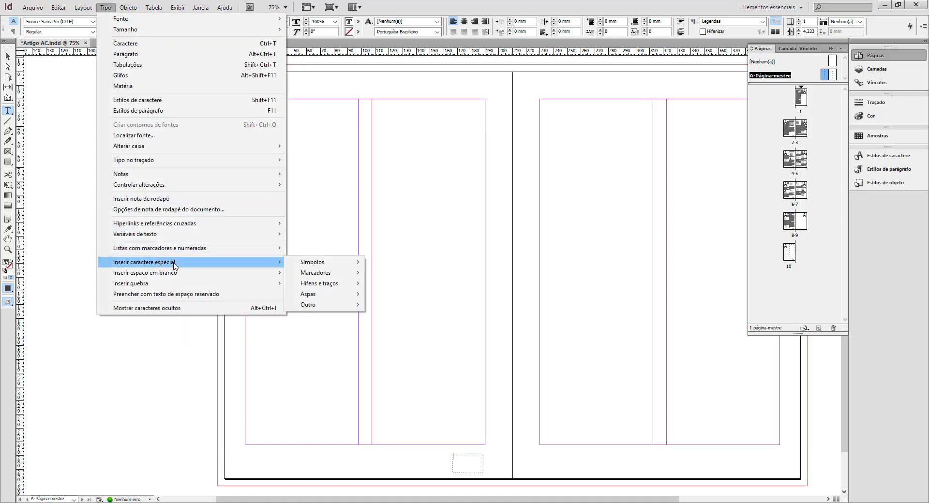
{"action": "mouse_move", "coordinate": [327, 275]}
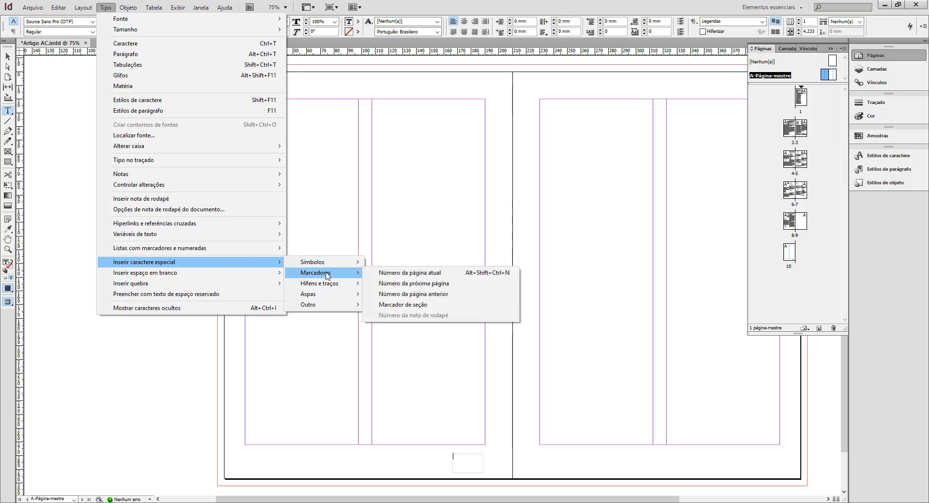
{"action": "left_click", "coordinate": [399, 273]}
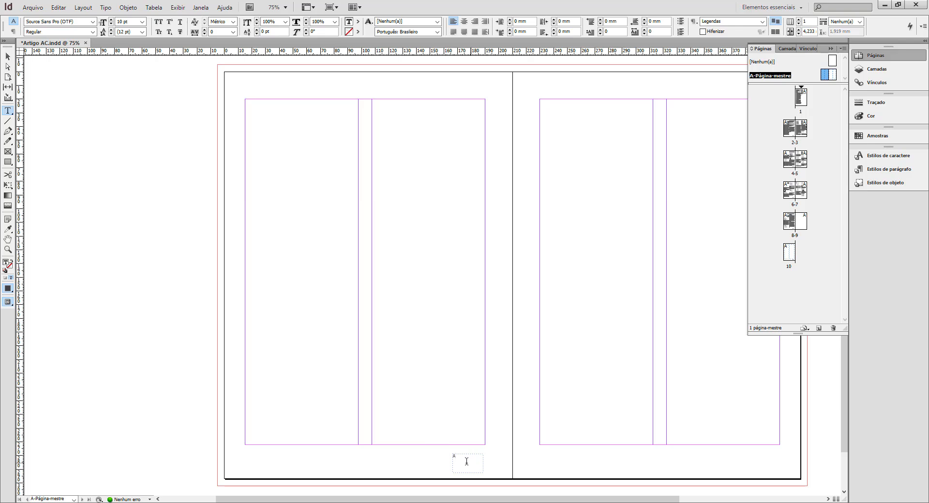
Apply the Página character style to the page number marker, and deselect its frame.
{"action": "left_click_drag", "start_coordinate": [455, 459], "coordinate": [451, 456]}
{"action": "left_click", "coordinate": [878, 157]}
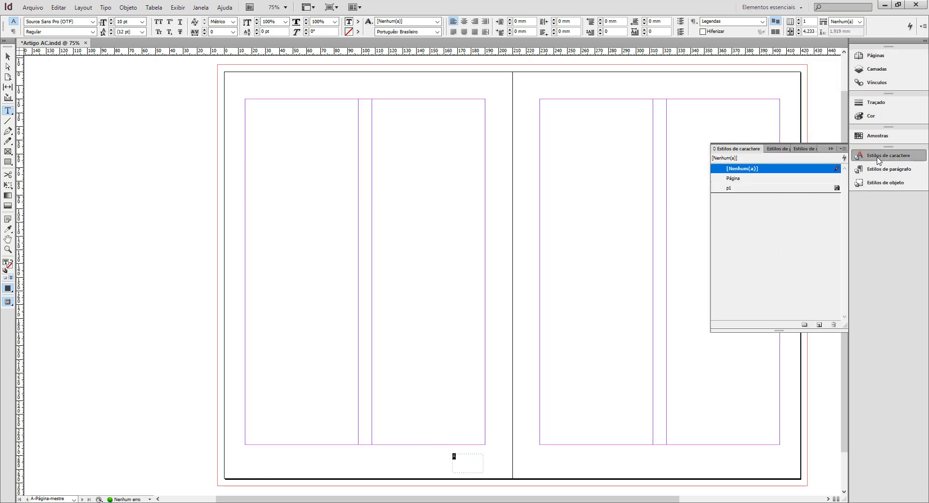
{"action": "left_click", "coordinate": [752, 179]}
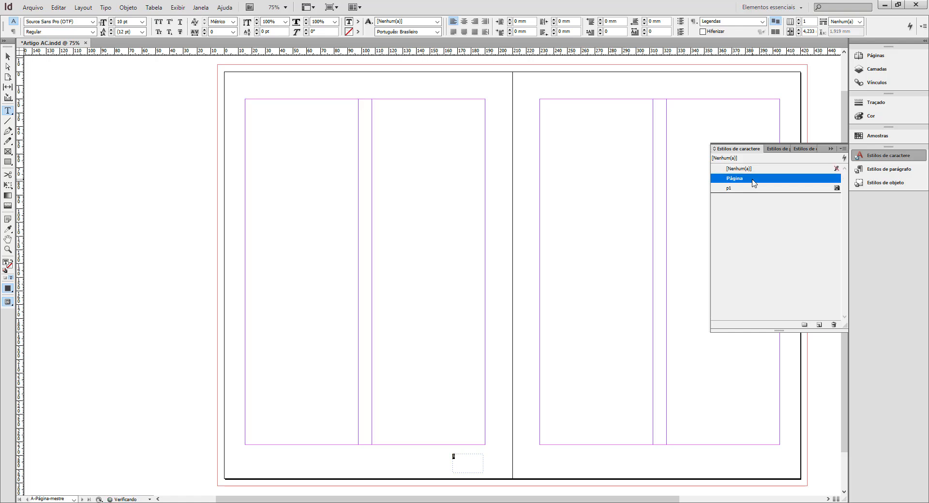
{"action": "left_click", "coordinate": [8, 56]}
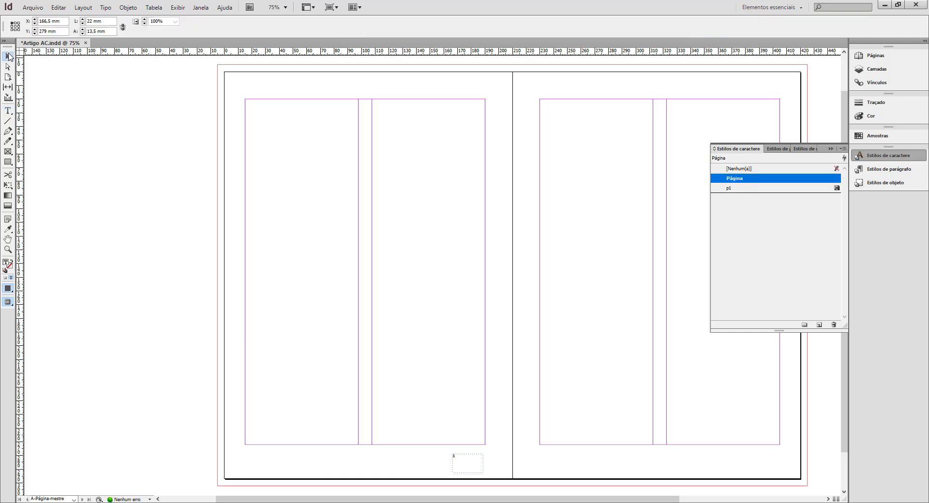
{"action": "left_click", "coordinate": [94, 181]}
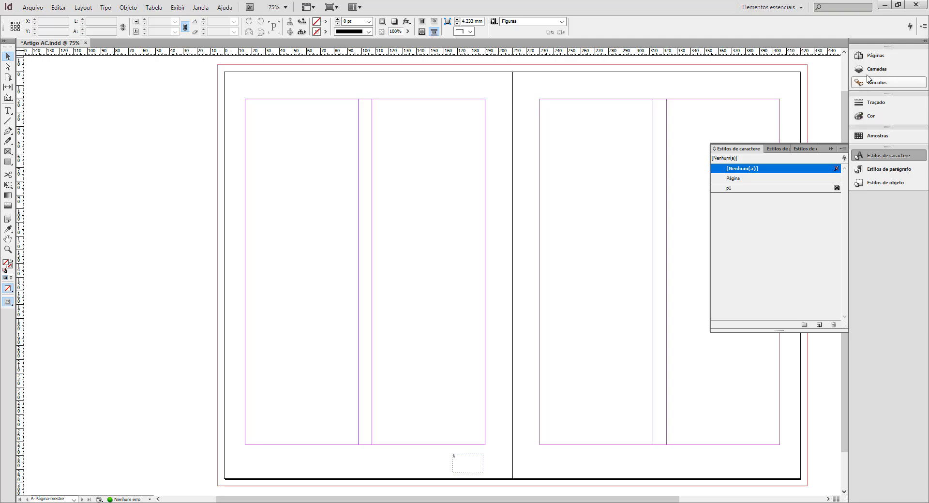
Open page 2, check how the page number looks in the layout, and return to A-Página-mestre.
{"action": "left_click", "coordinate": [874, 56]}
{"action": "double_click", "coordinate": [792, 131]}
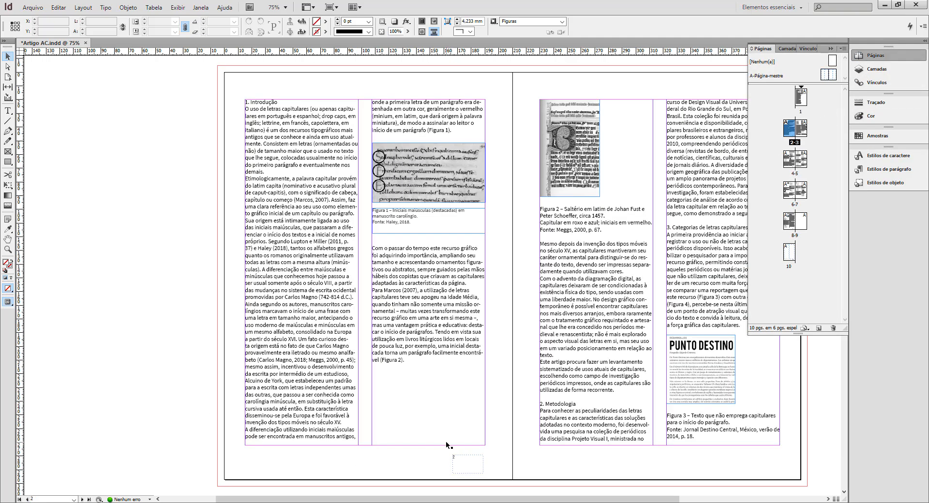
{"action": "key", "text": "w"}
{"action": "double_click", "coordinate": [831, 75]}
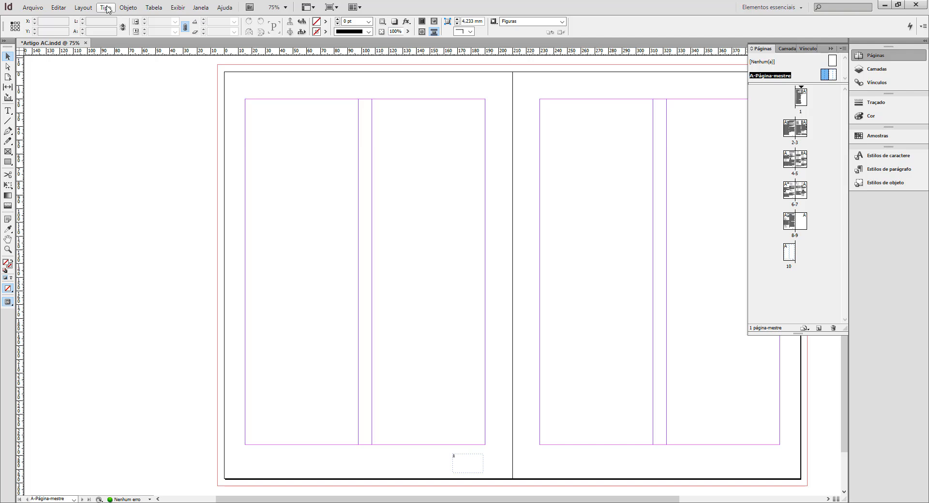
Try a small second text frame with the next page number marker beside the page number frame on the left master page.
{"action": "left_click", "coordinate": [8, 111]}
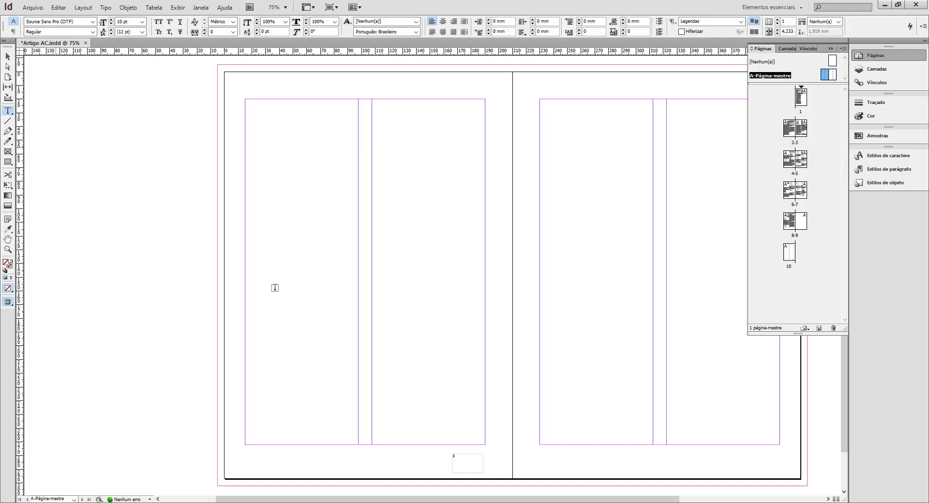
{"action": "left_click_drag", "start_coordinate": [488, 452], "coordinate": [505, 472]}
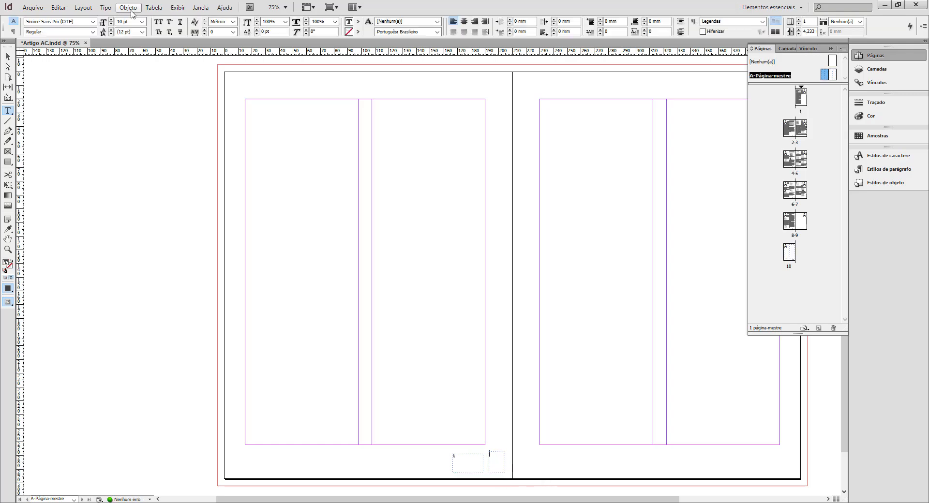
{"action": "left_click", "coordinate": [104, 7]}
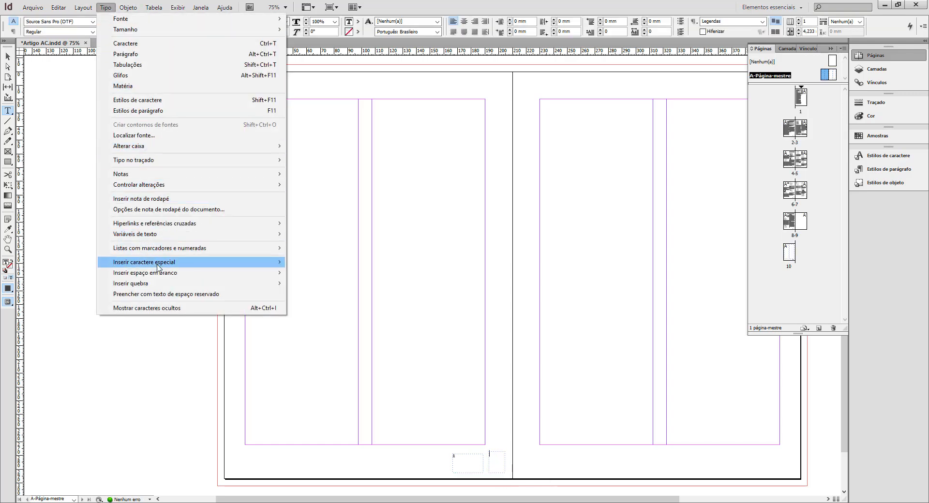
{"action": "mouse_move", "coordinate": [158, 264]}
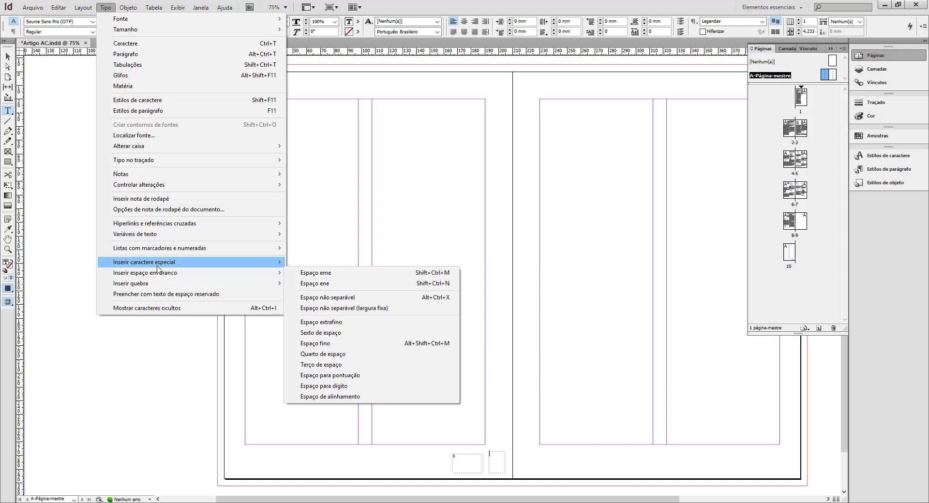
{"action": "mouse_move", "coordinate": [306, 274]}
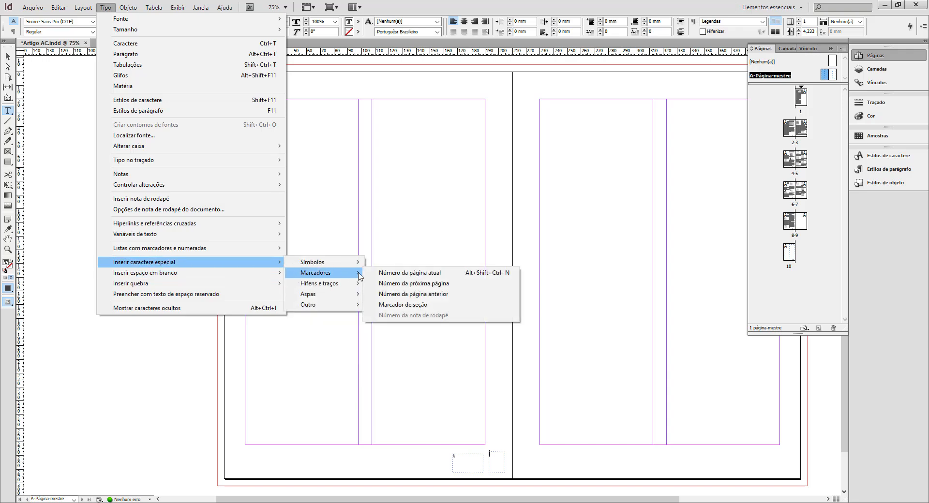
{"action": "left_click", "coordinate": [400, 284]}
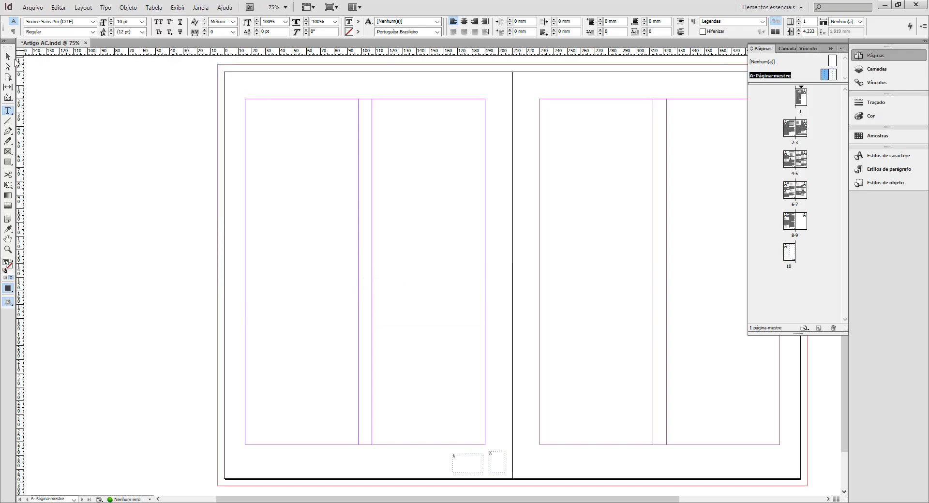
{"action": "left_click", "coordinate": [7, 57]}
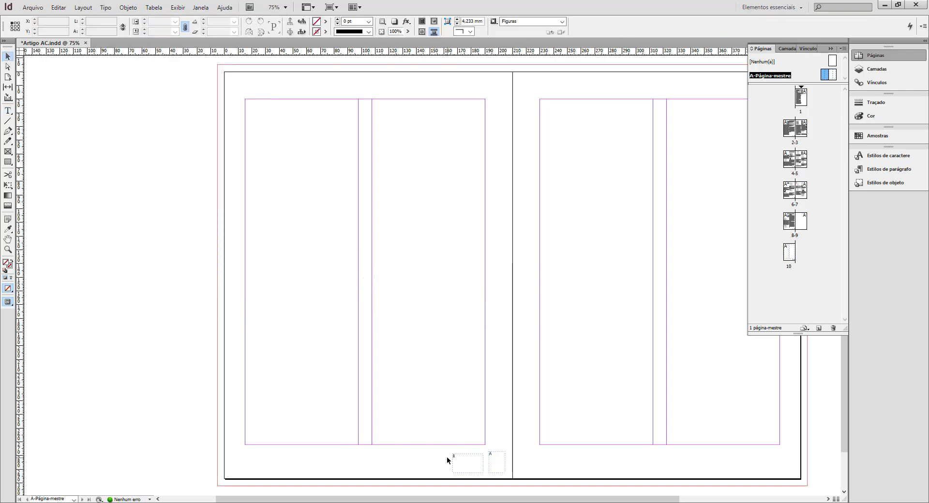
Compare the two page number frames as rendered on page 2, and return to A-Página-mestre.
{"action": "left_click_drag", "start_coordinate": [229, 341], "coordinate": [664, 486]}
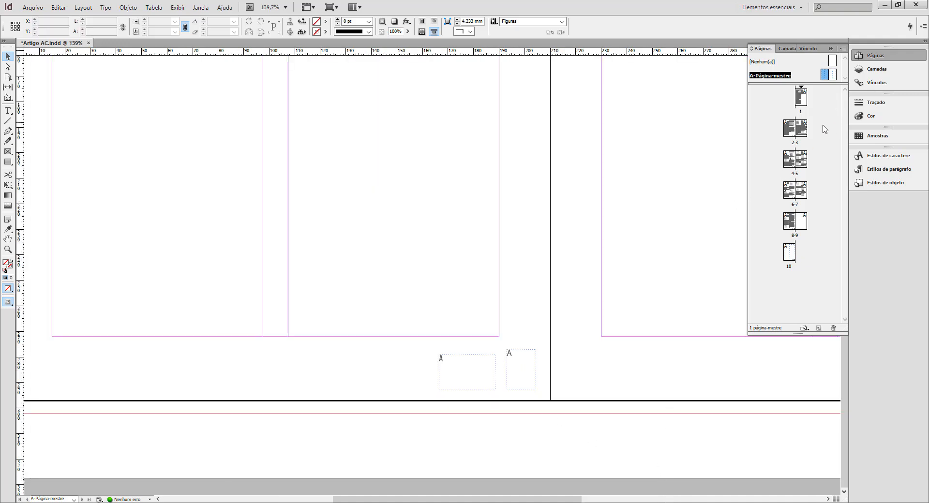
{"action": "double_click", "coordinate": [786, 133]}
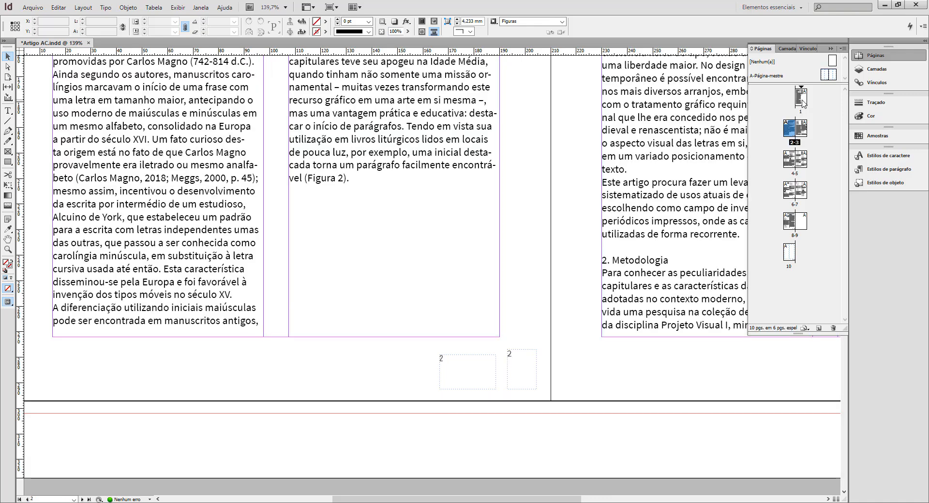
{"action": "double_click", "coordinate": [828, 76]}
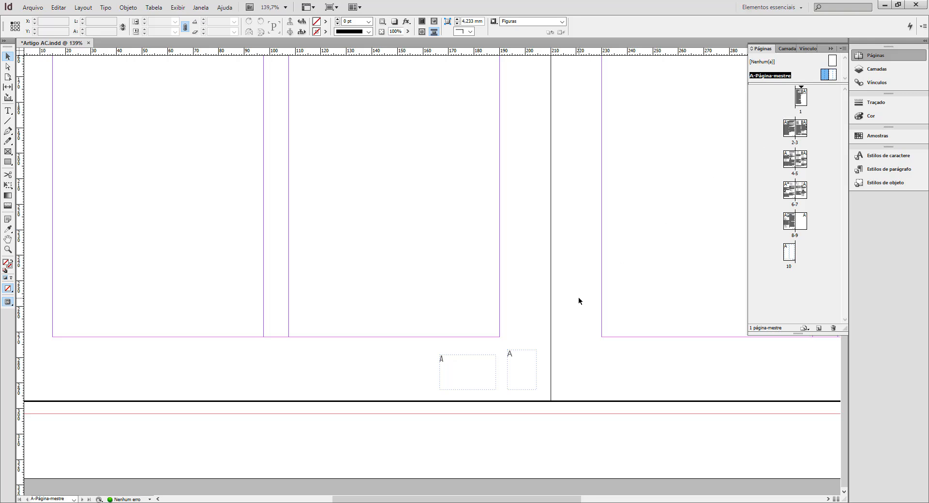
Delete the text frame holding the next page number marker from the left master page.
{"action": "left_click", "coordinate": [561, 380], "text": "ctrl+alt"}
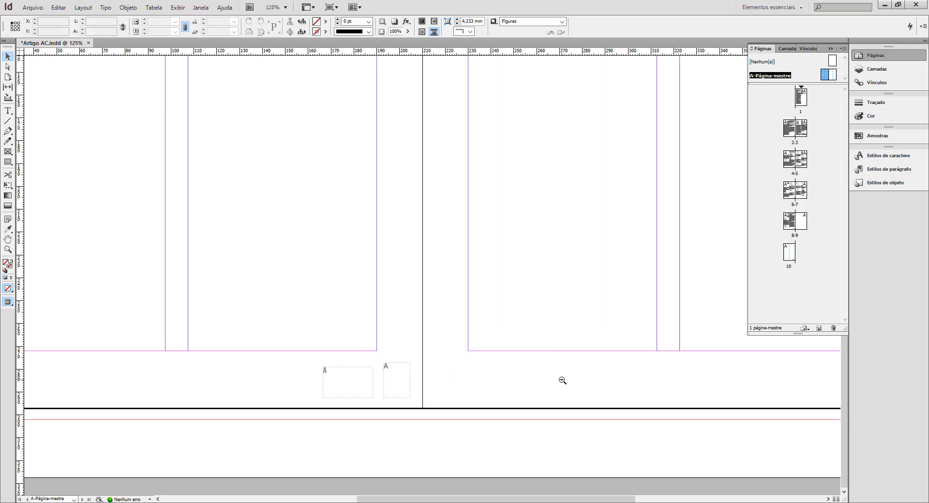
{"action": "left_click", "coordinate": [476, 380], "text": "ctrl+alt"}
{"action": "left_click", "coordinate": [417, 387], "text": "ctrl+alt"}
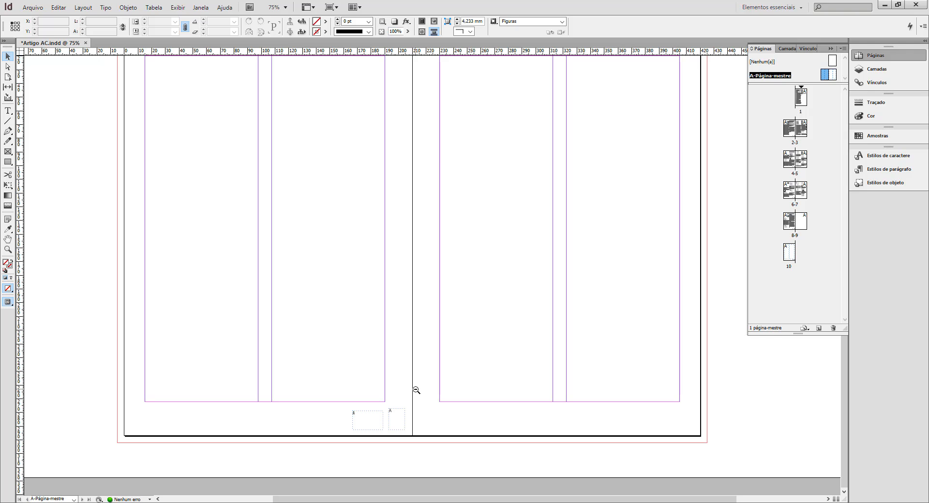
{"action": "left_click", "coordinate": [399, 412]}
{"action": "key", "text": "Delete"}
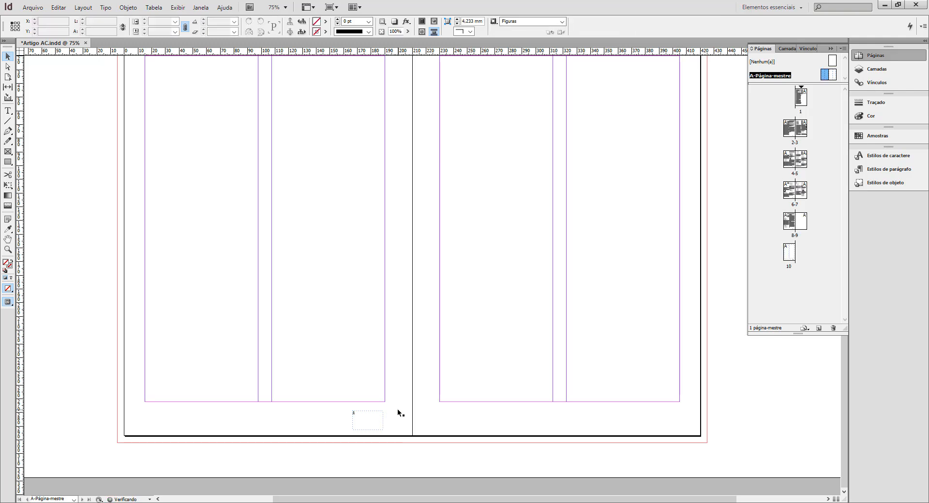
Move the page number frame below the first column of the left master page, aligned to its margin, and shrink it to about 6.5 × 9 mm.
{"action": "left_click_drag", "start_coordinate": [351, 414], "coordinate": [152, 421]}
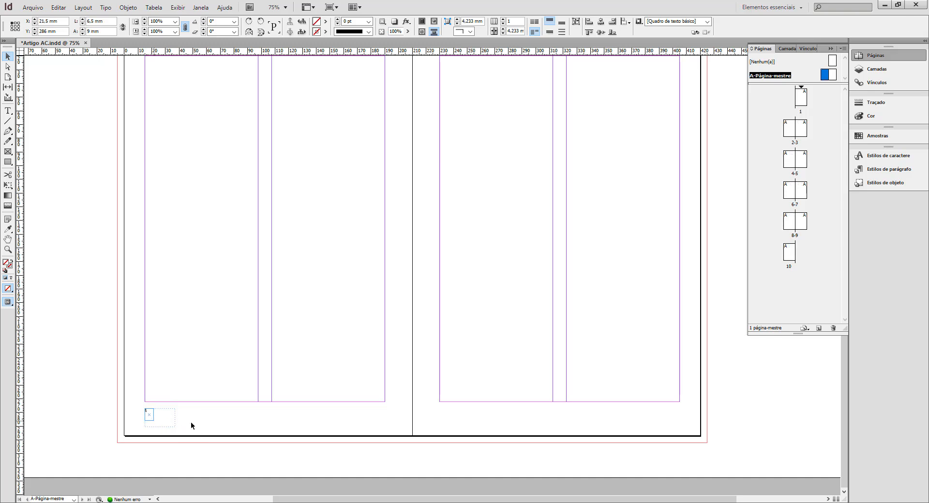
{"action": "left_click", "coordinate": [192, 424]}
{"action": "left_click_drag", "start_coordinate": [117, 359], "coordinate": [481, 460]}
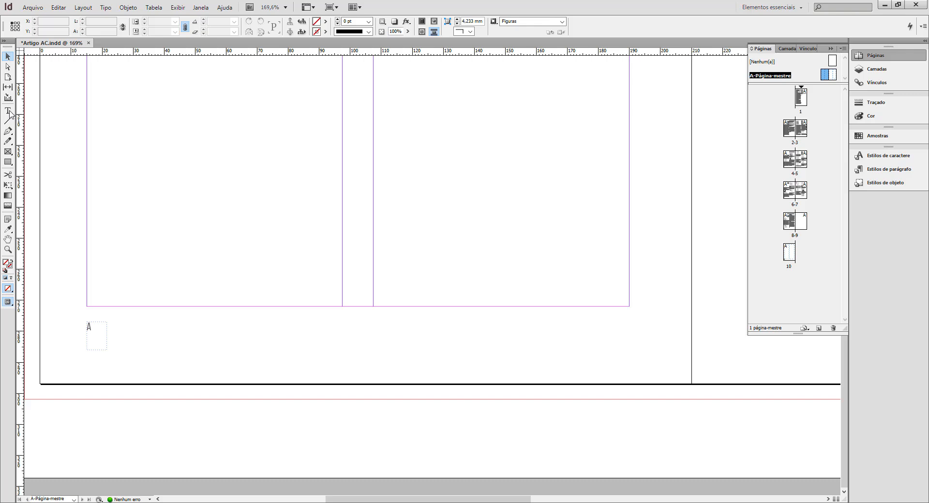
Draw a text frame about 396 × 11.75 mm below the columns, from beside the left page number across the spread to the right page's outer edge.
{"action": "left_click", "coordinate": [10, 114]}
{"action": "left_click", "coordinate": [384, 287], "text": "ctrl+alt"}
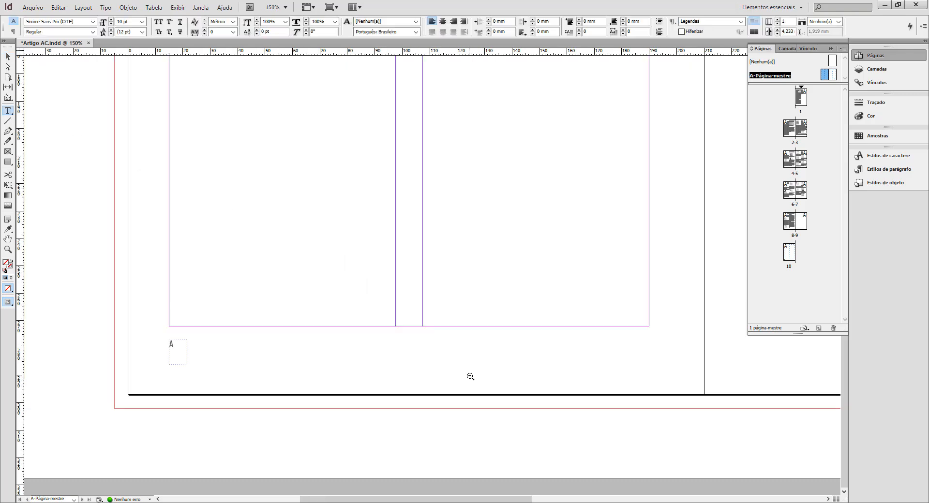
{"action": "left_click", "coordinate": [471, 376], "text": "ctrl+alt"}
{"action": "left_click", "coordinate": [470, 377], "text": "ctrl+alt"}
{"action": "left_click", "coordinate": [470, 377], "text": "ctrl+alt"}
{"action": "left_click", "coordinate": [470, 376], "text": "ctrl+alt"}
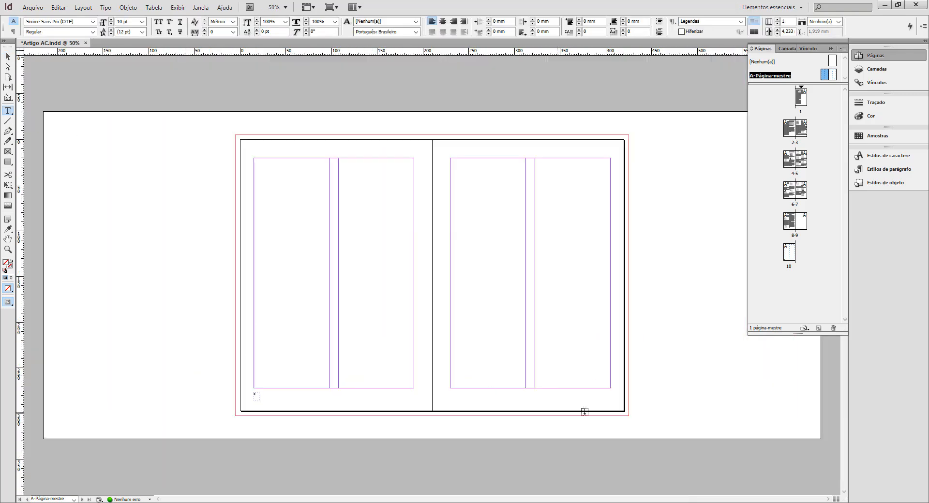
{"action": "left_click_drag", "start_coordinate": [627, 401], "coordinate": [379, 396]}
{"action": "key", "text": "Escape"}
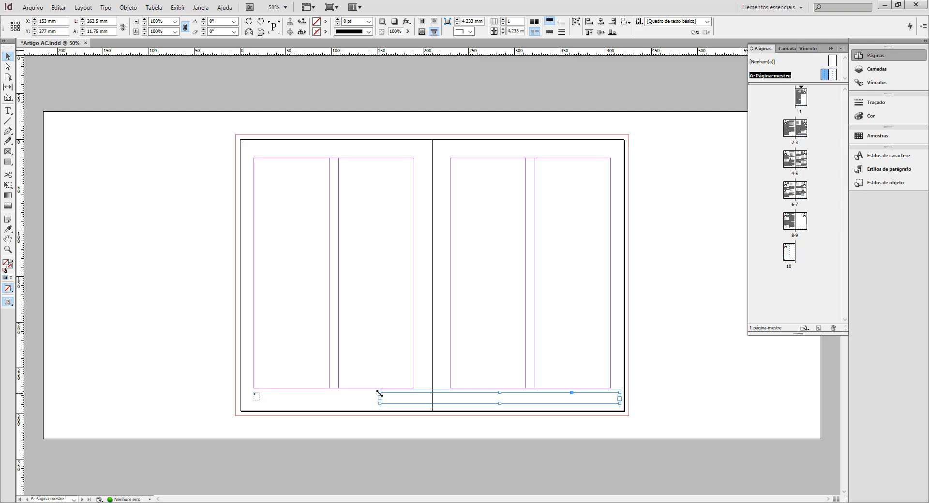
{"action": "left_click_drag", "start_coordinate": [378, 392], "coordinate": [261, 393]}
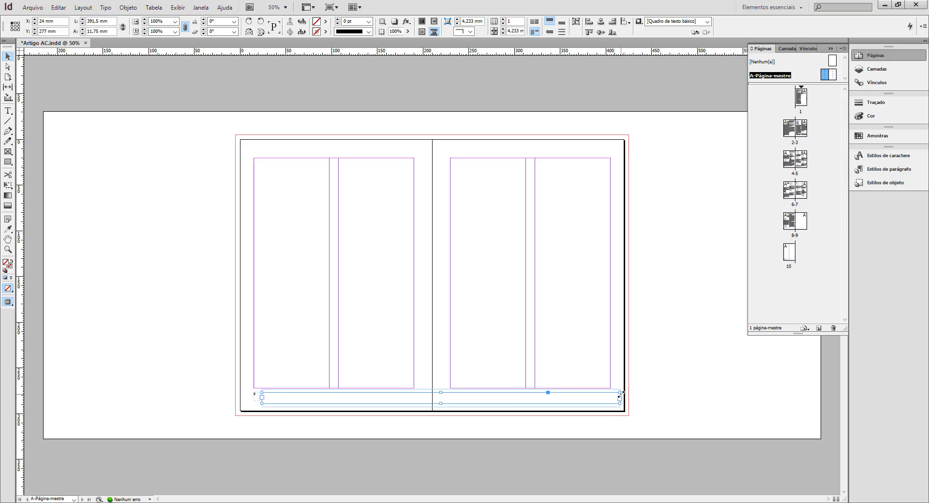
{"action": "left_click_drag", "start_coordinate": [621, 393], "coordinate": [623, 394]}
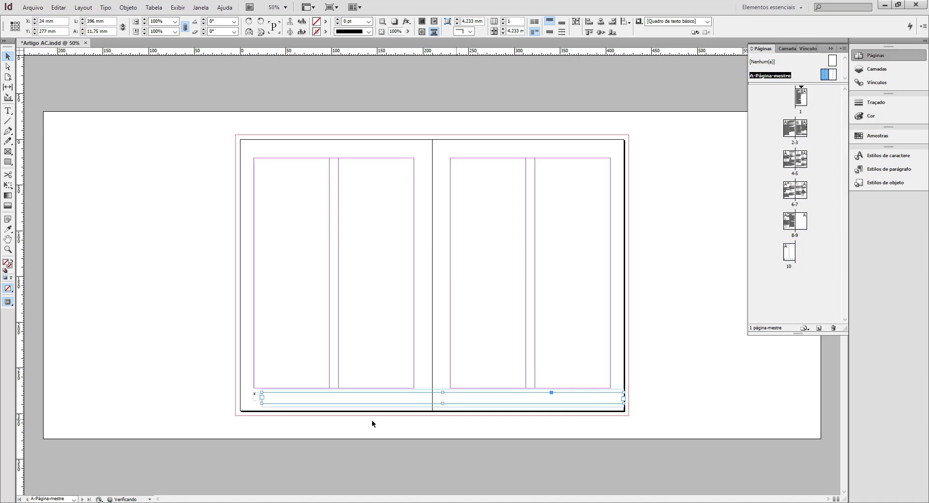
Insert the current page number marker into the wide text frame across the master spread, and deselect the frame.
{"action": "left_click", "coordinate": [106, 7]}
{"action": "mouse_move", "coordinate": [161, 265]}
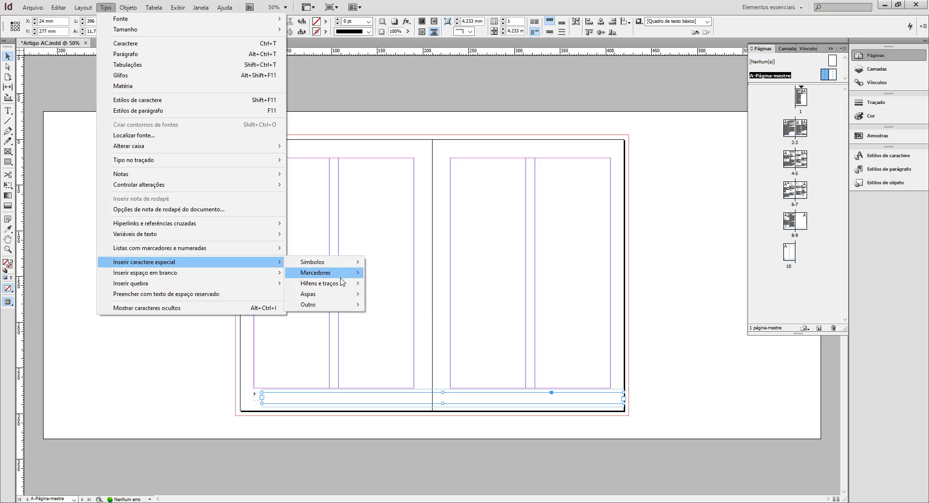
{"action": "mouse_move", "coordinate": [317, 272]}
{"action": "left_click", "coordinate": [274, 397]}
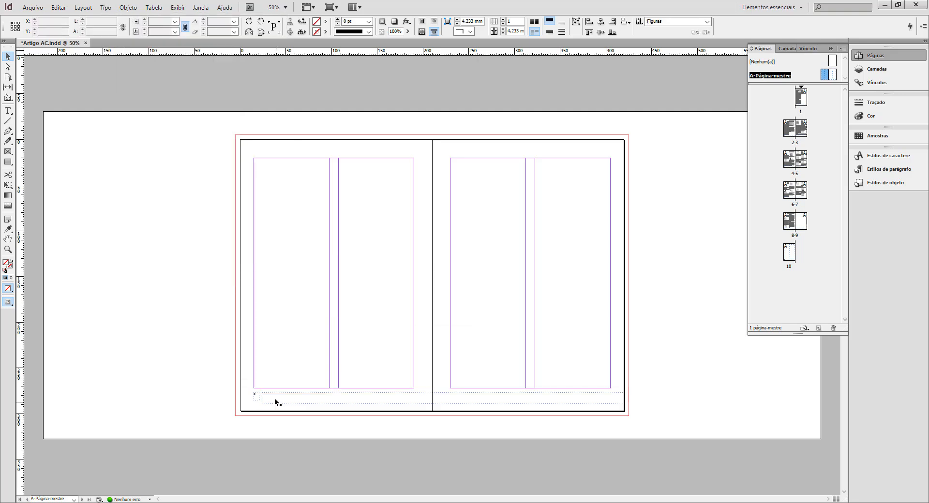
{"action": "double_click", "coordinate": [274, 396]}
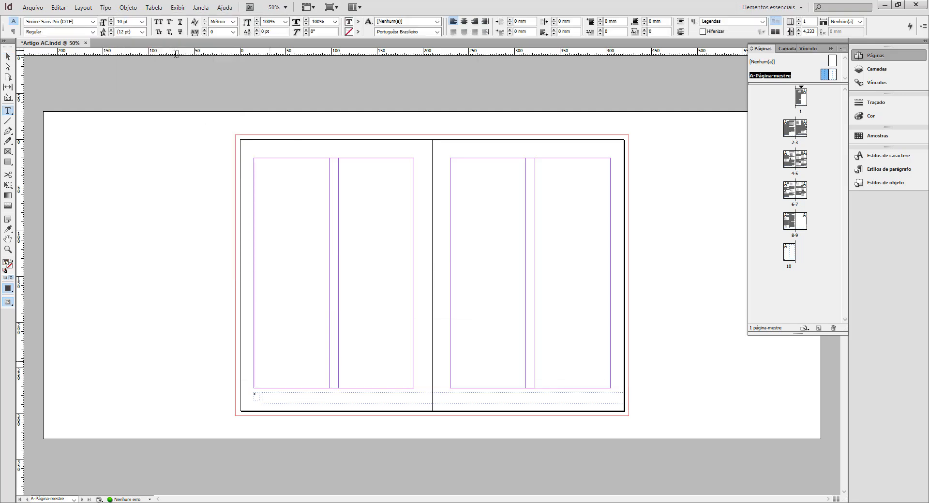
{"action": "left_click", "coordinate": [105, 8]}
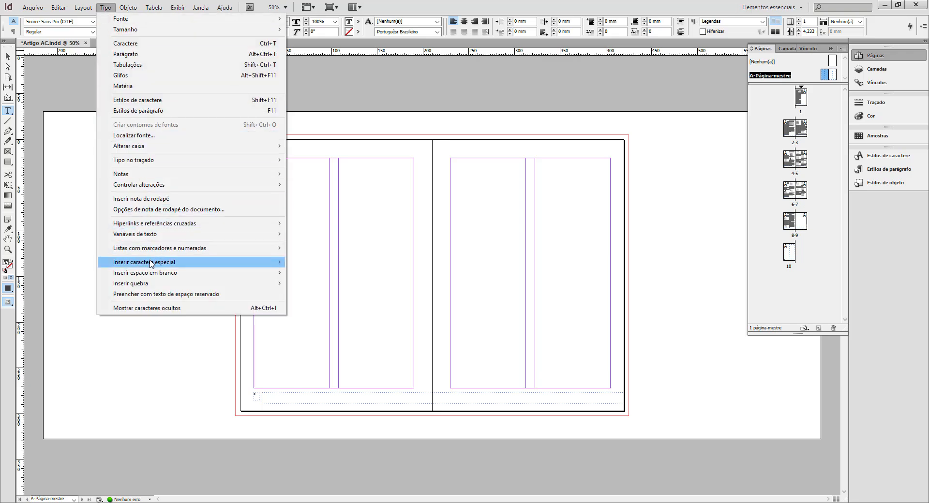
{"action": "mouse_move", "coordinate": [151, 261]}
{"action": "mouse_move", "coordinate": [321, 275]}
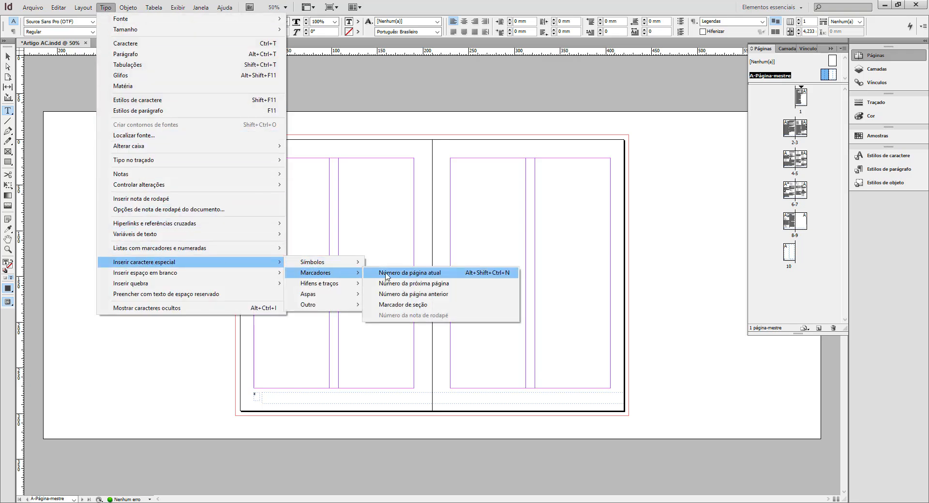
{"action": "left_click", "coordinate": [387, 273]}
{"action": "left_click", "coordinate": [8, 57]}
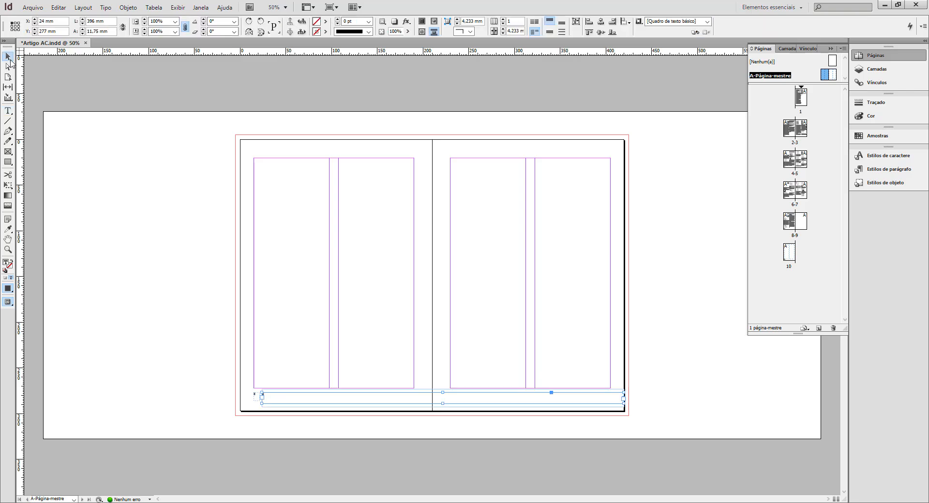
{"action": "left_click", "coordinate": [163, 359]}
Check the page numbers that both master frames produce on page 2, and return to A-Página-mestre.
{"action": "left_click", "coordinate": [291, 402]}
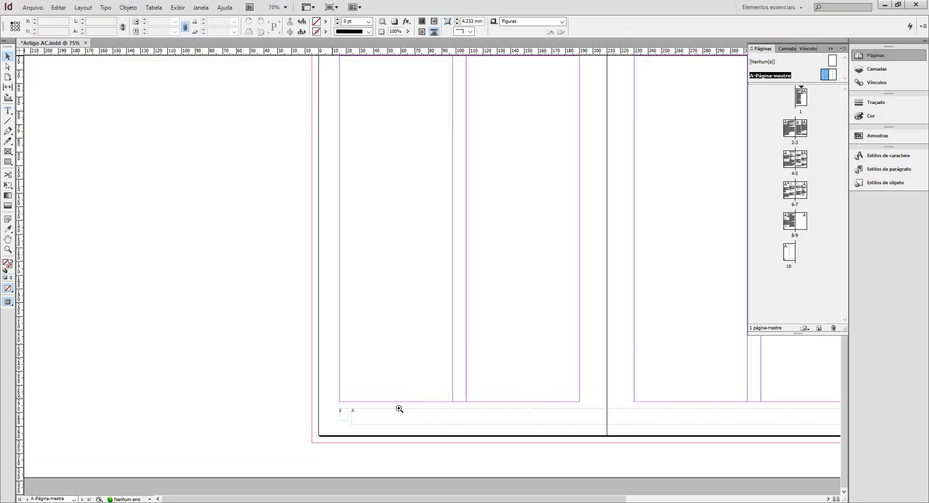
{"action": "left_click", "coordinate": [398, 409]}
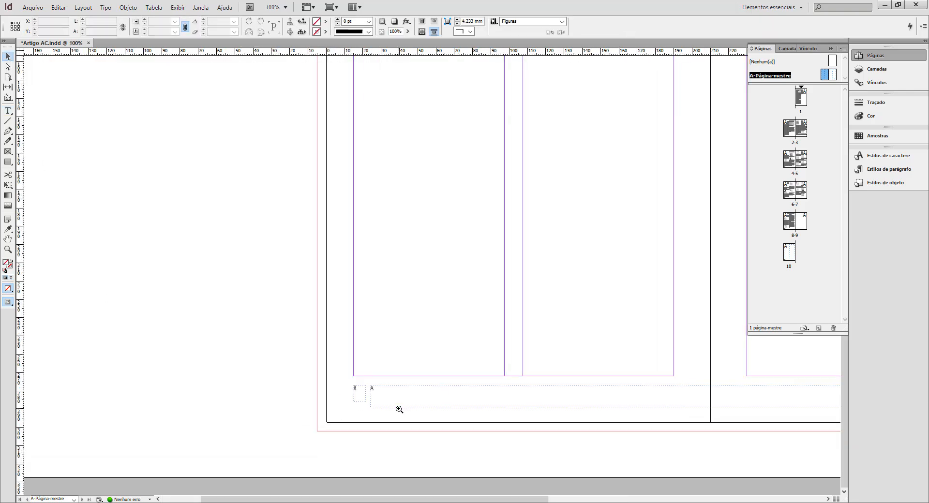
{"action": "double_click", "coordinate": [787, 134]}
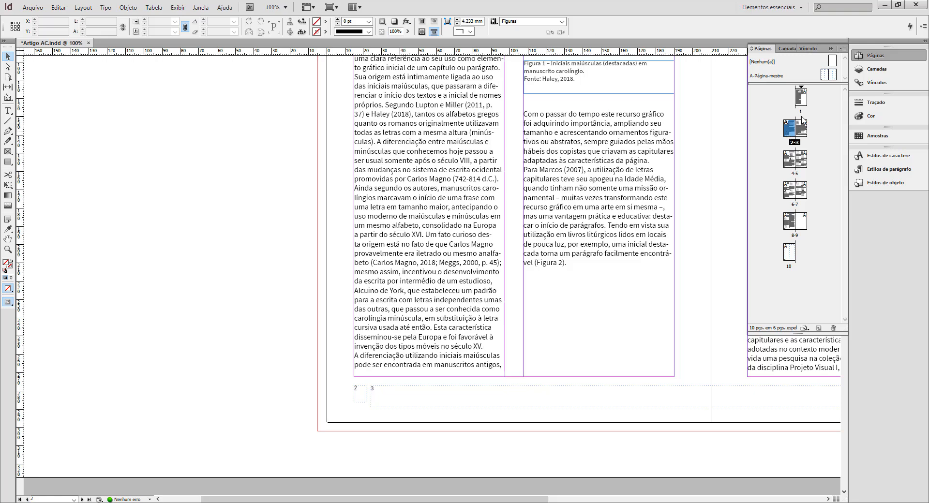
{"action": "double_click", "coordinate": [831, 75]}
Apply the Página character style to the page number marker in the wide text frame, and deselect the frame.
{"action": "left_click", "coordinate": [396, 393]}
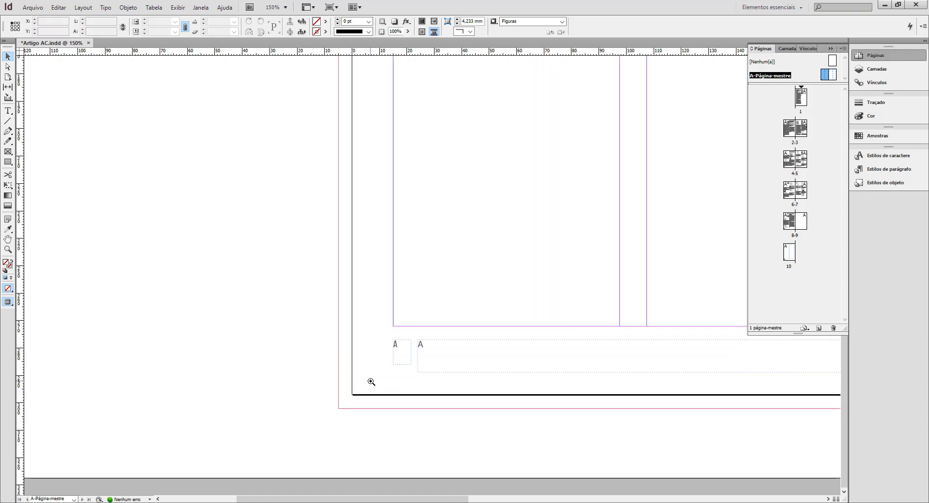
{"action": "double_click", "coordinate": [423, 345]}
{"action": "double_click", "coordinate": [427, 345]}
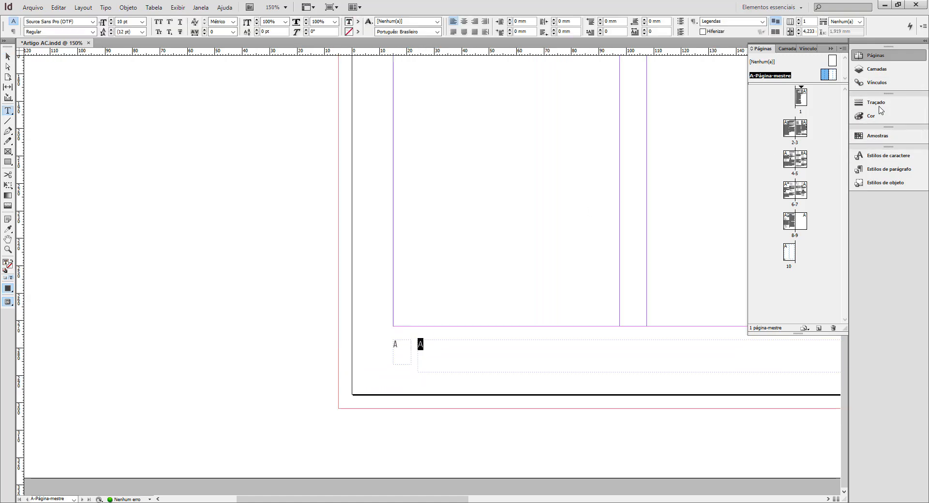
{"action": "left_click", "coordinate": [878, 161]}
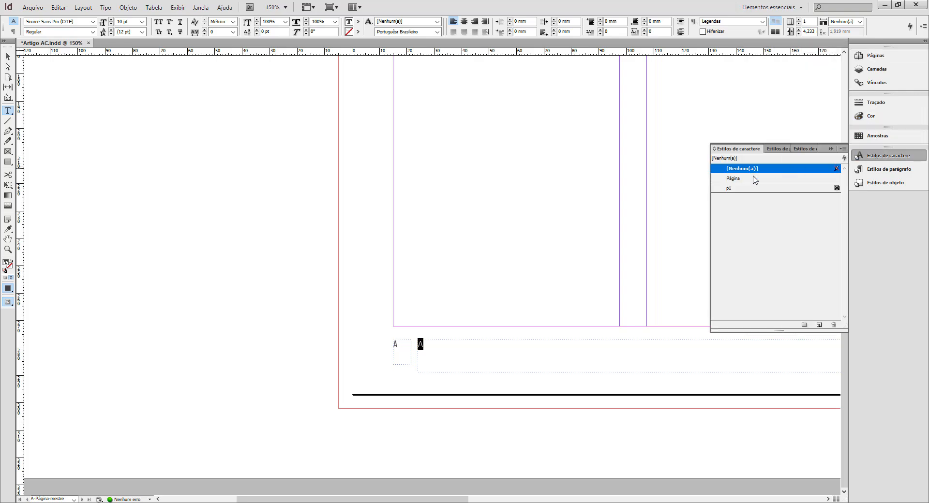
{"action": "left_click", "coordinate": [755, 178]}
{"action": "left_click", "coordinate": [8, 57]}
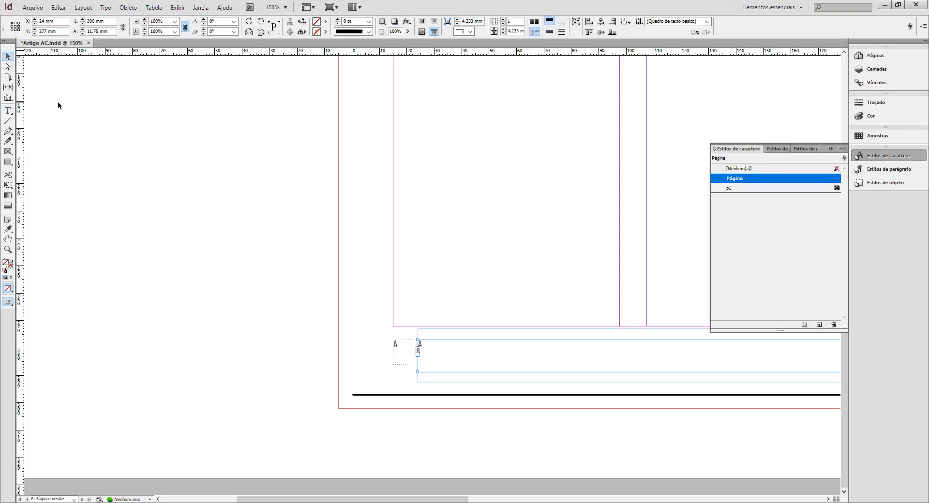
{"action": "left_click", "coordinate": [58, 103]}
Draw a vertical line about 6.2 mm long in the left master page's outer margin and give it a black 1 pt stroke.
{"action": "key", "text": "backslash"}
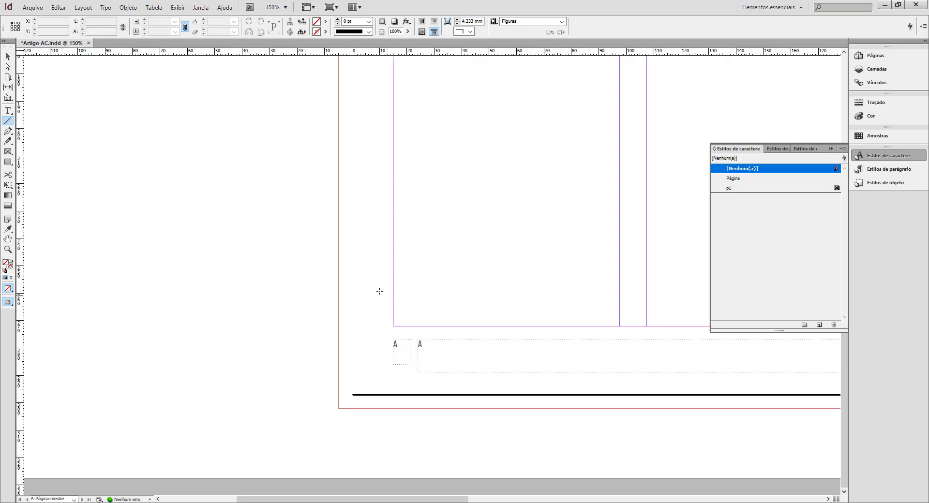
{"action": "mouse_move", "coordinate": [379, 280]}
{"action": "left_mouse_down"}
{"action": "mouse_move", "coordinate": [380, 310]}
{"action": "mouse_move", "coordinate": [379, 297]}
{"action": "left_mouse_up"}
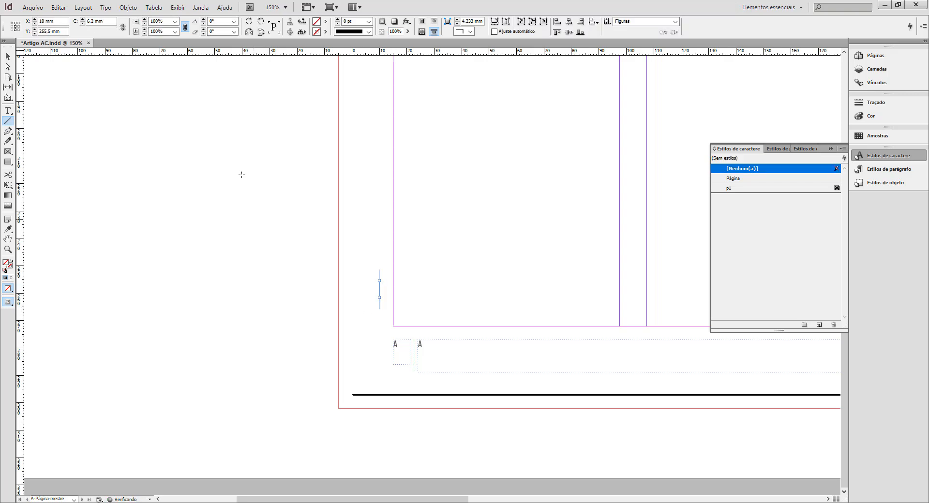
{"action": "left_click", "coordinate": [7, 56]}
{"action": "left_click", "coordinate": [325, 32]}
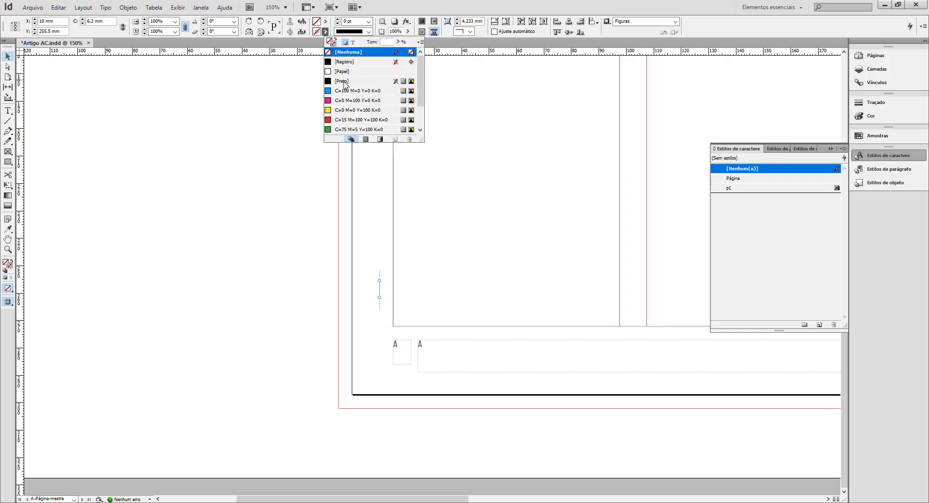
{"action": "left_click", "coordinate": [340, 85]}
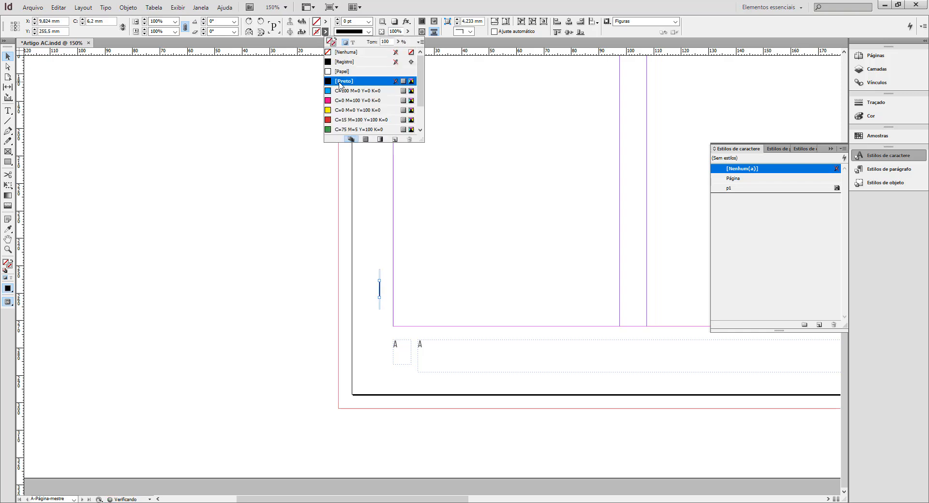
{"action": "left_click", "coordinate": [226, 230]}
Place the vertical line between the two page number markers, nudge it slightly upwards, and deselect it.
{"action": "left_click_drag", "start_coordinate": [380, 295], "coordinate": [414, 357]}
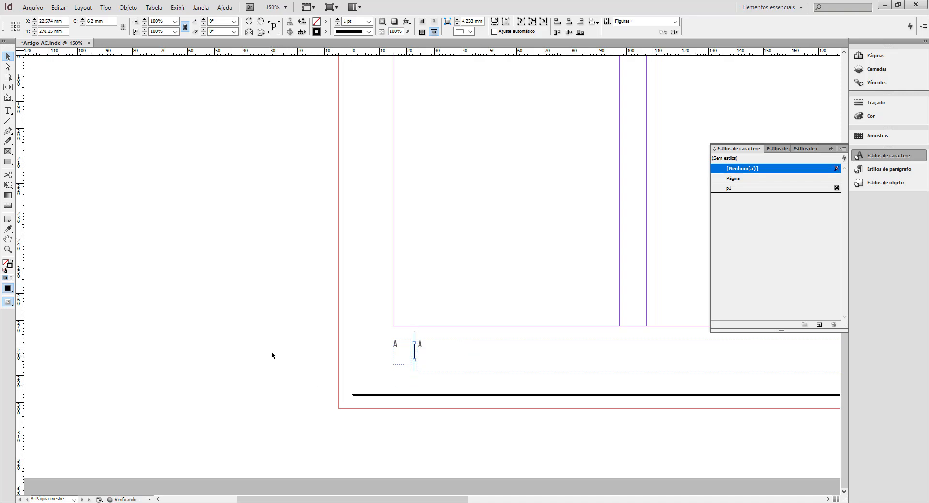
{"action": "key", "text": "Up"}
{"action": "key", "text": "Up"}
{"action": "key", "text": "Up"}
{"action": "left_click", "coordinate": [272, 355]}
Examine the page numbers and their divider line in preview mode, from spread 2-3 through the following spreads.
{"action": "left_click", "coordinate": [518, 338], "text": "ctrl+alt"}
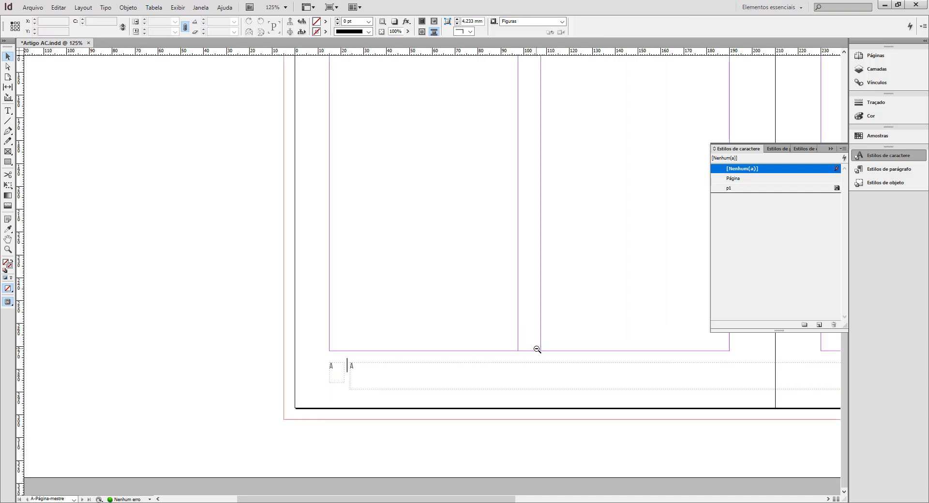
{"action": "left_click", "coordinate": [537, 347], "text": "ctrl+alt"}
{"action": "left_click", "coordinate": [537, 347], "text": "ctrl+alt"}
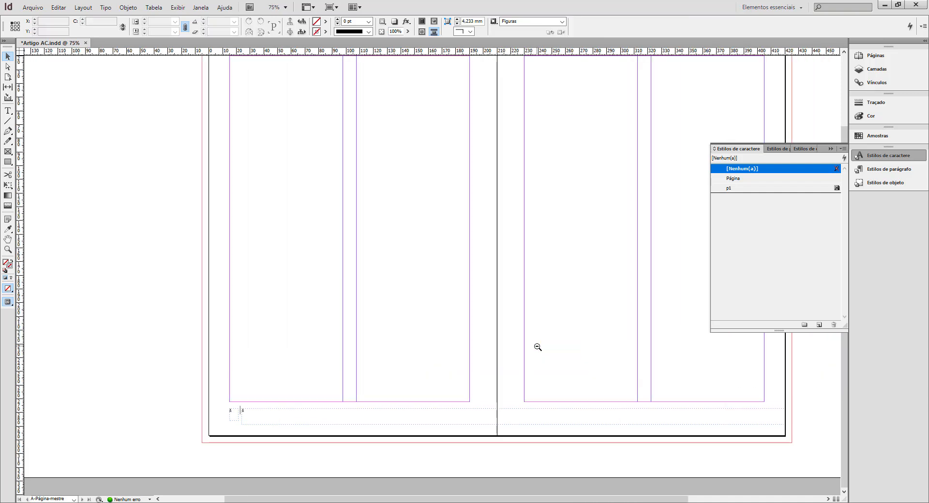
{"action": "left_click", "coordinate": [875, 55]}
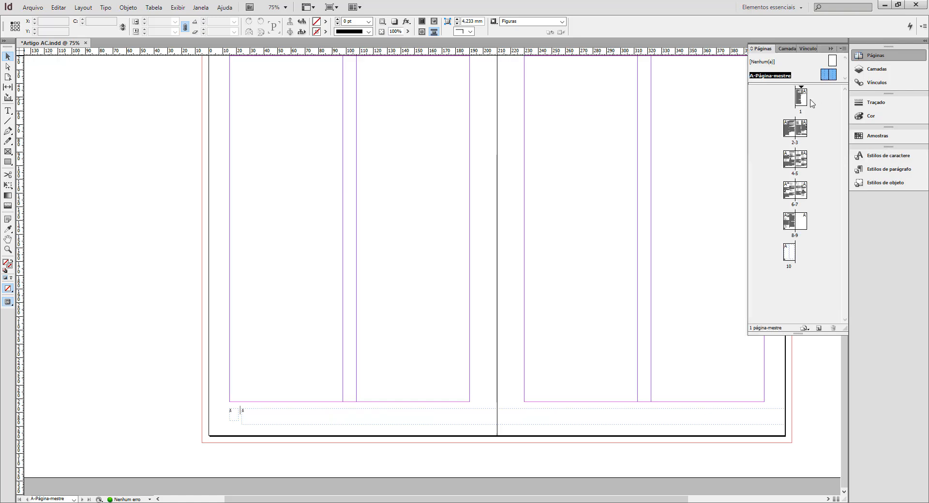
{"action": "double_click", "coordinate": [788, 132]}
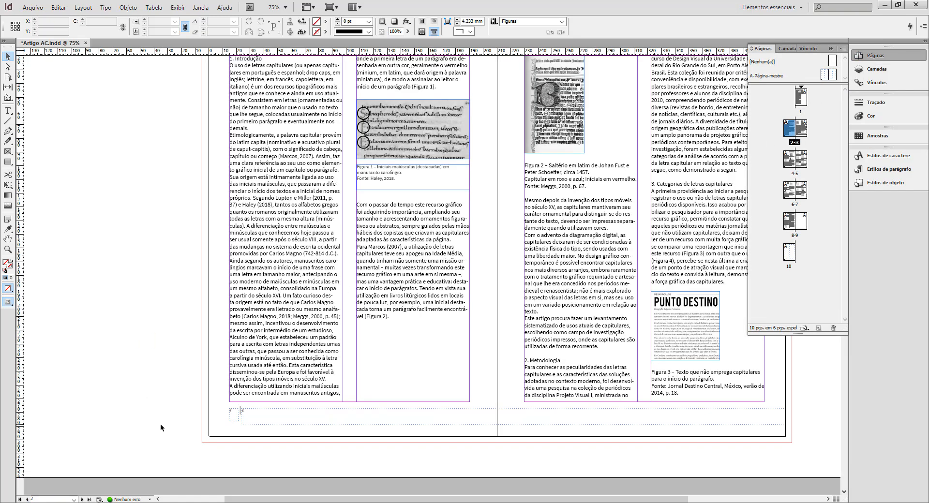
{"action": "key", "text": "w"}
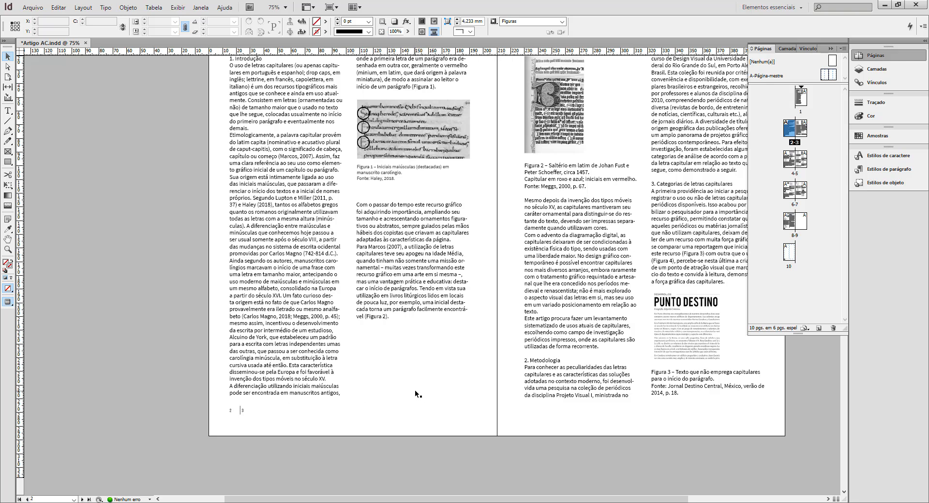
{"action": "key", "text": "ctrl+minus"}
{"action": "left_click_drag", "start_coordinate": [402, 303], "coordinate": [405, 397]}
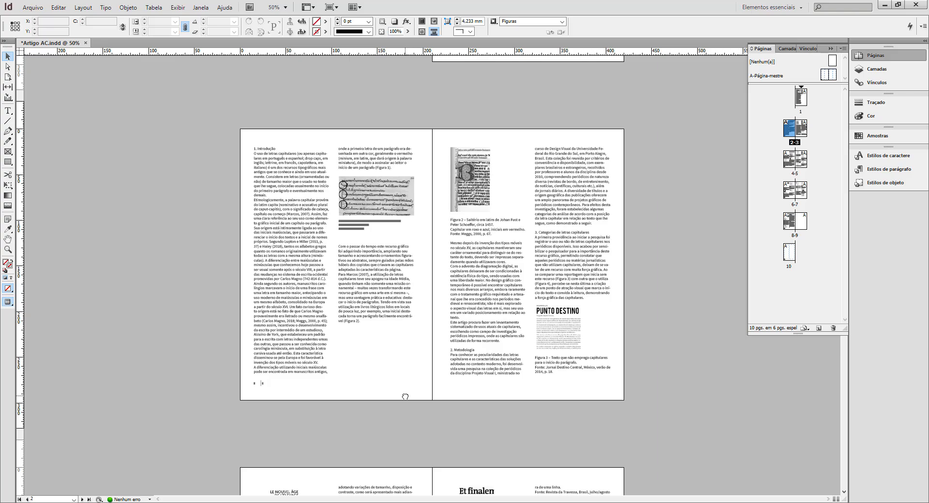
{"action": "scroll", "coordinate": [404, 396], "scroll_direction": "down", "scroll_amount": 12}
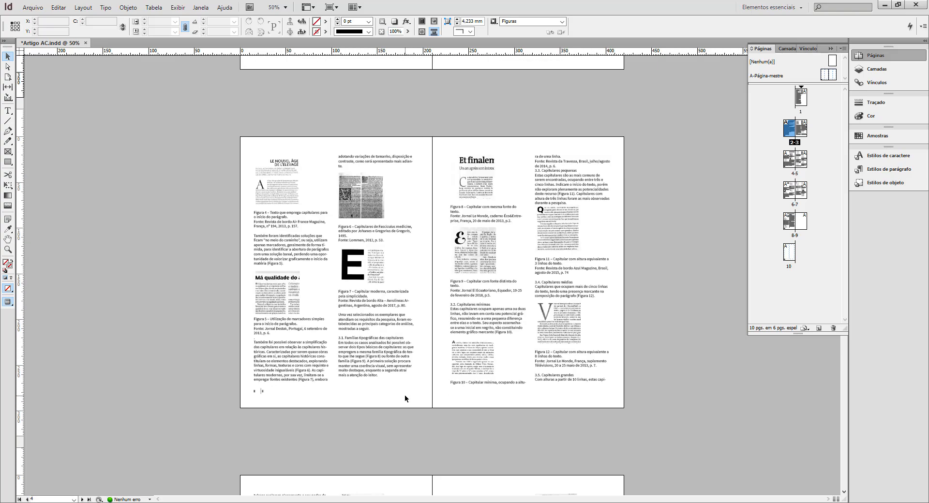
{"action": "scroll", "coordinate": [405, 397], "scroll_direction": "down", "scroll_amount": 6}
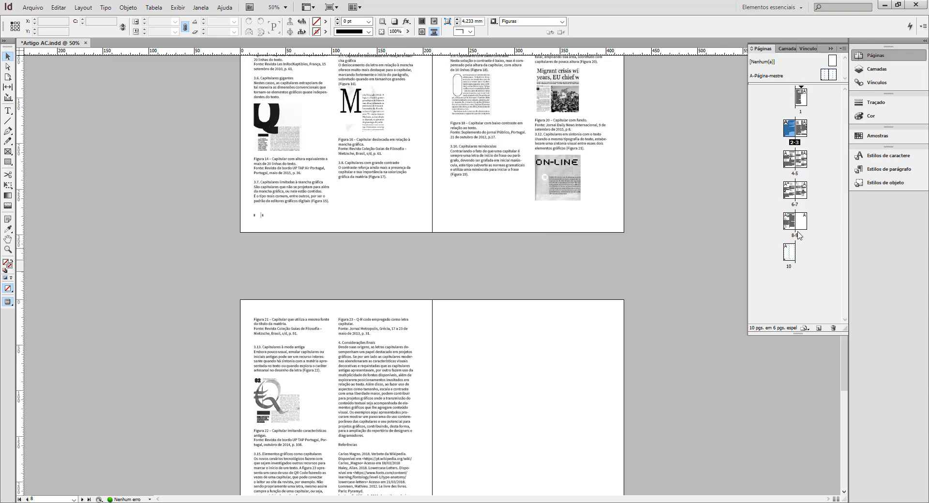
Delete the blank page 10 and look over the remaining spreads down to pages 8-9.
{"action": "left_click", "coordinate": [788, 252]}
{"action": "left_click", "coordinate": [833, 328]}
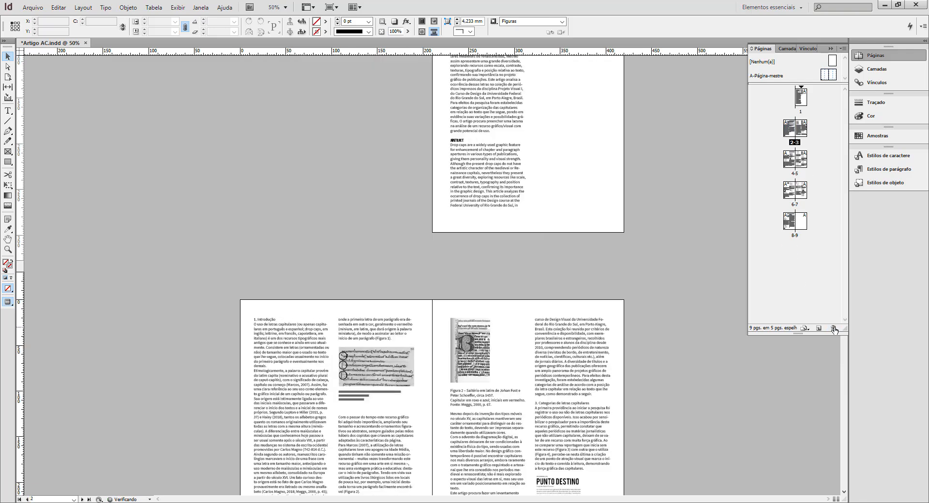
{"action": "left_click", "coordinate": [574, 323], "text": "ctrl+alt"}
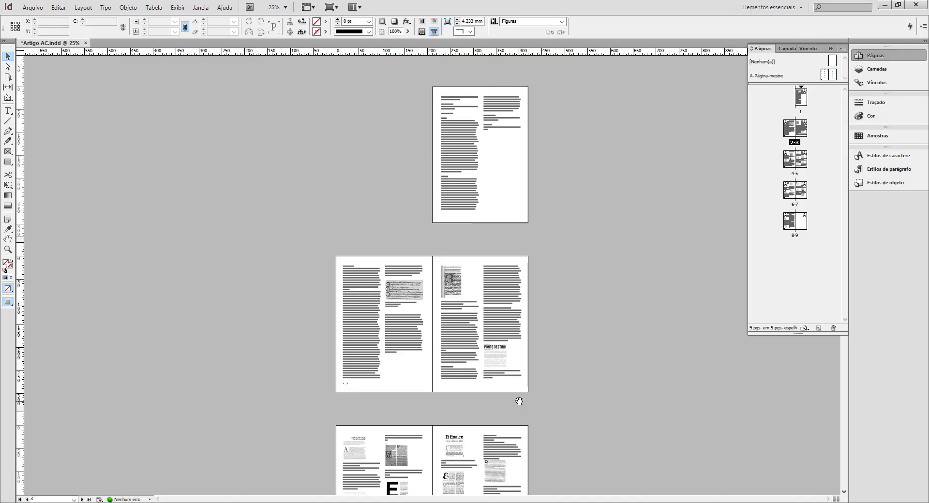
{"action": "left_click_drag", "start_coordinate": [519, 401], "coordinate": [500, 149]}
{"action": "left_click_drag", "start_coordinate": [505, 312], "coordinate": [499, 125]}
{"action": "left_click", "coordinate": [393, 380]}
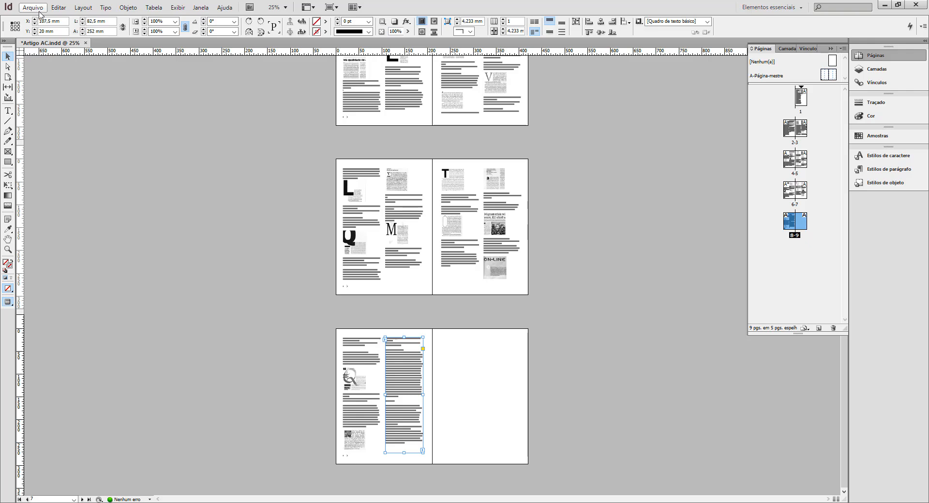
Save the document, and select the second-column text frame on page 6.
{"action": "left_click", "coordinate": [40, 12]}
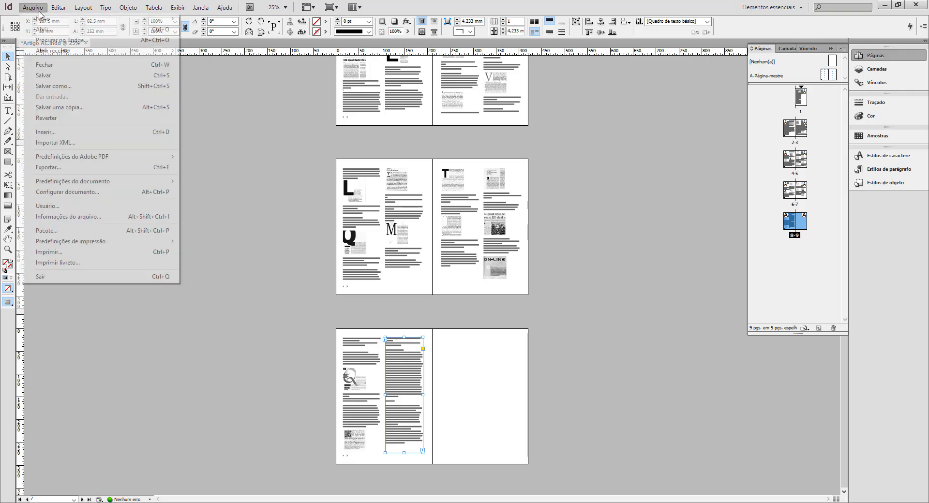
{"action": "left_click", "coordinate": [55, 78]}
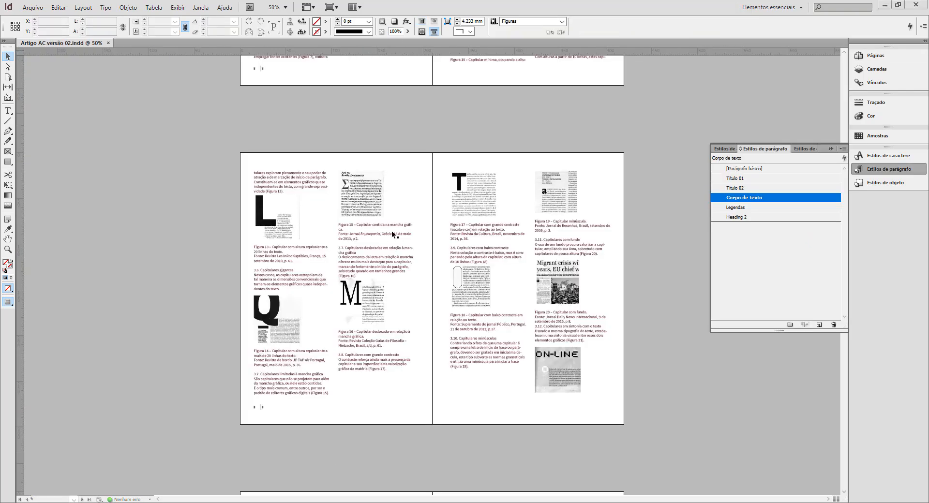
{"action": "left_click", "coordinate": [391, 231]}
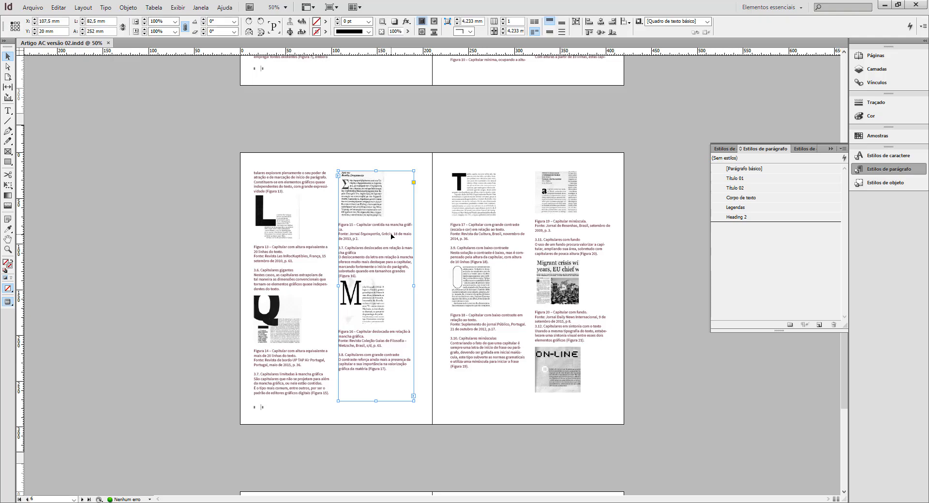